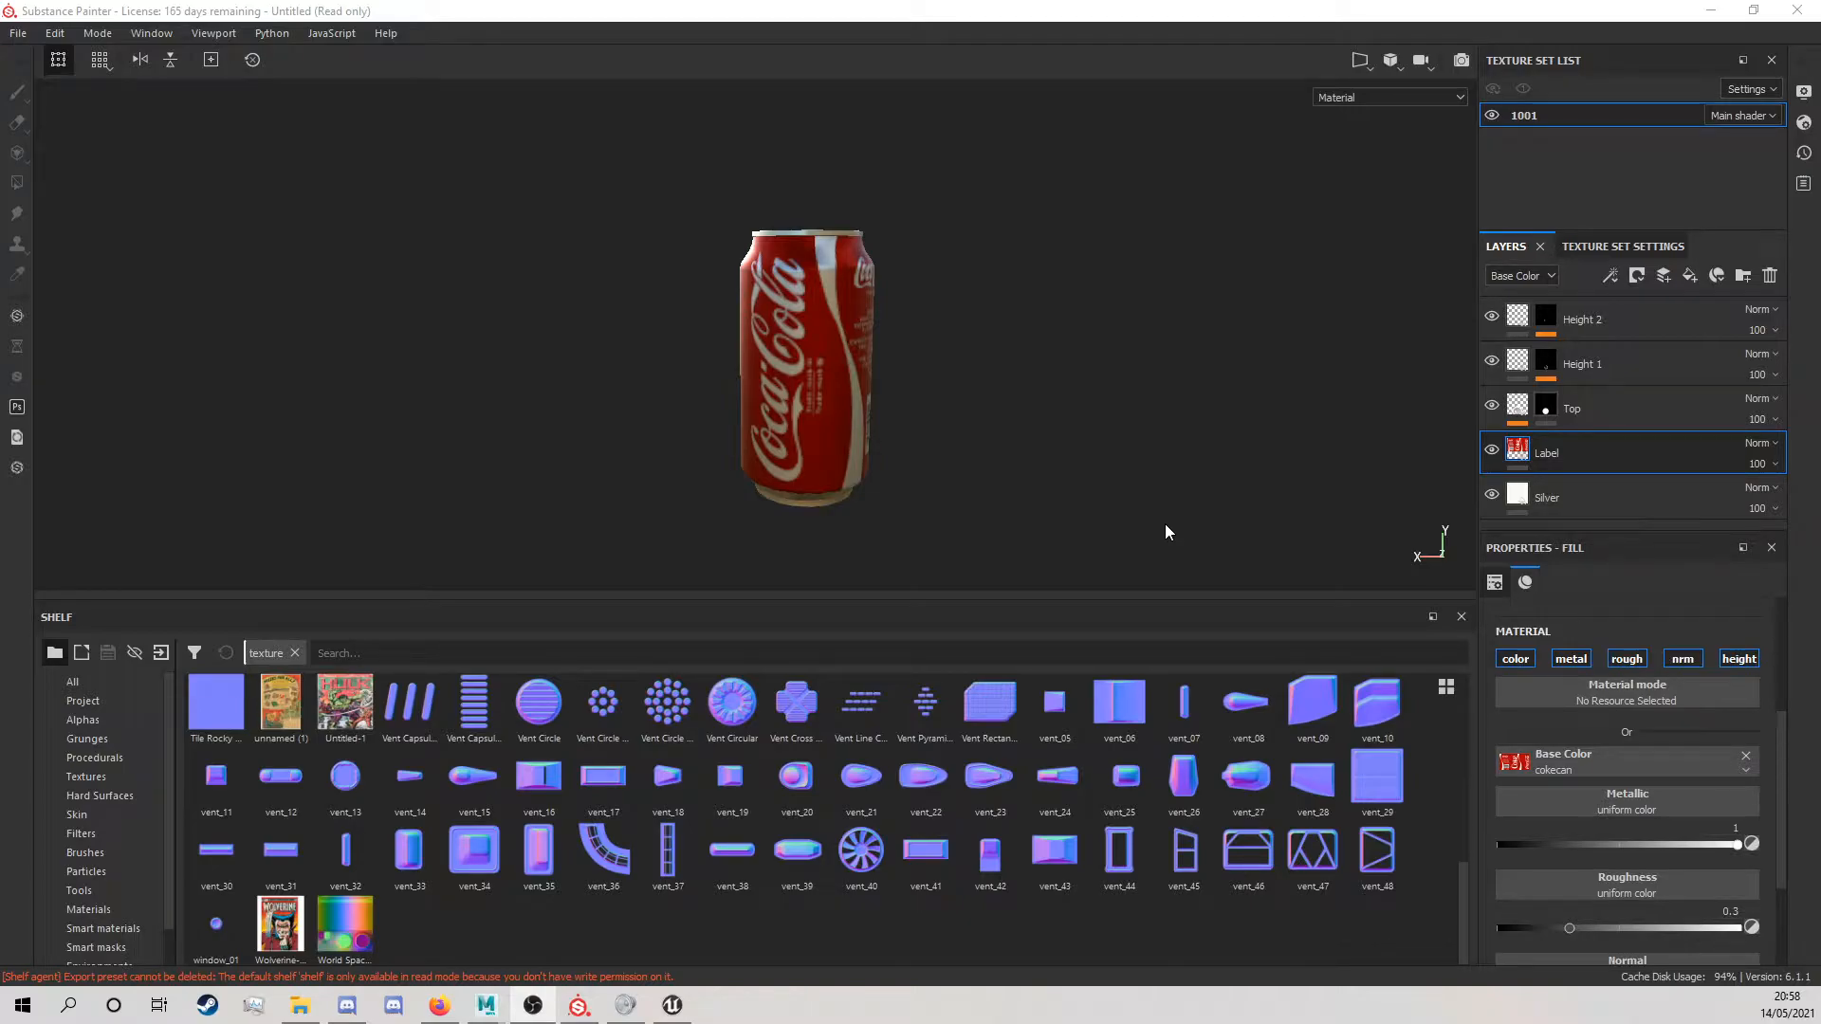
# Rename the 1001 texture set as SodaCan.
pyautogui.scroll(-1, 872, 394)
pyautogui.scroll(4, 873, 368)
pyautogui.moveTo(873, 366)
pyautogui.keyDown('alt'); pyautogui.mouseDown()
pyautogui.moveTo(910, 395)
pyautogui.moveTo(875, 342)
pyautogui.mouseUp(); pyautogui.keyUp('alt')
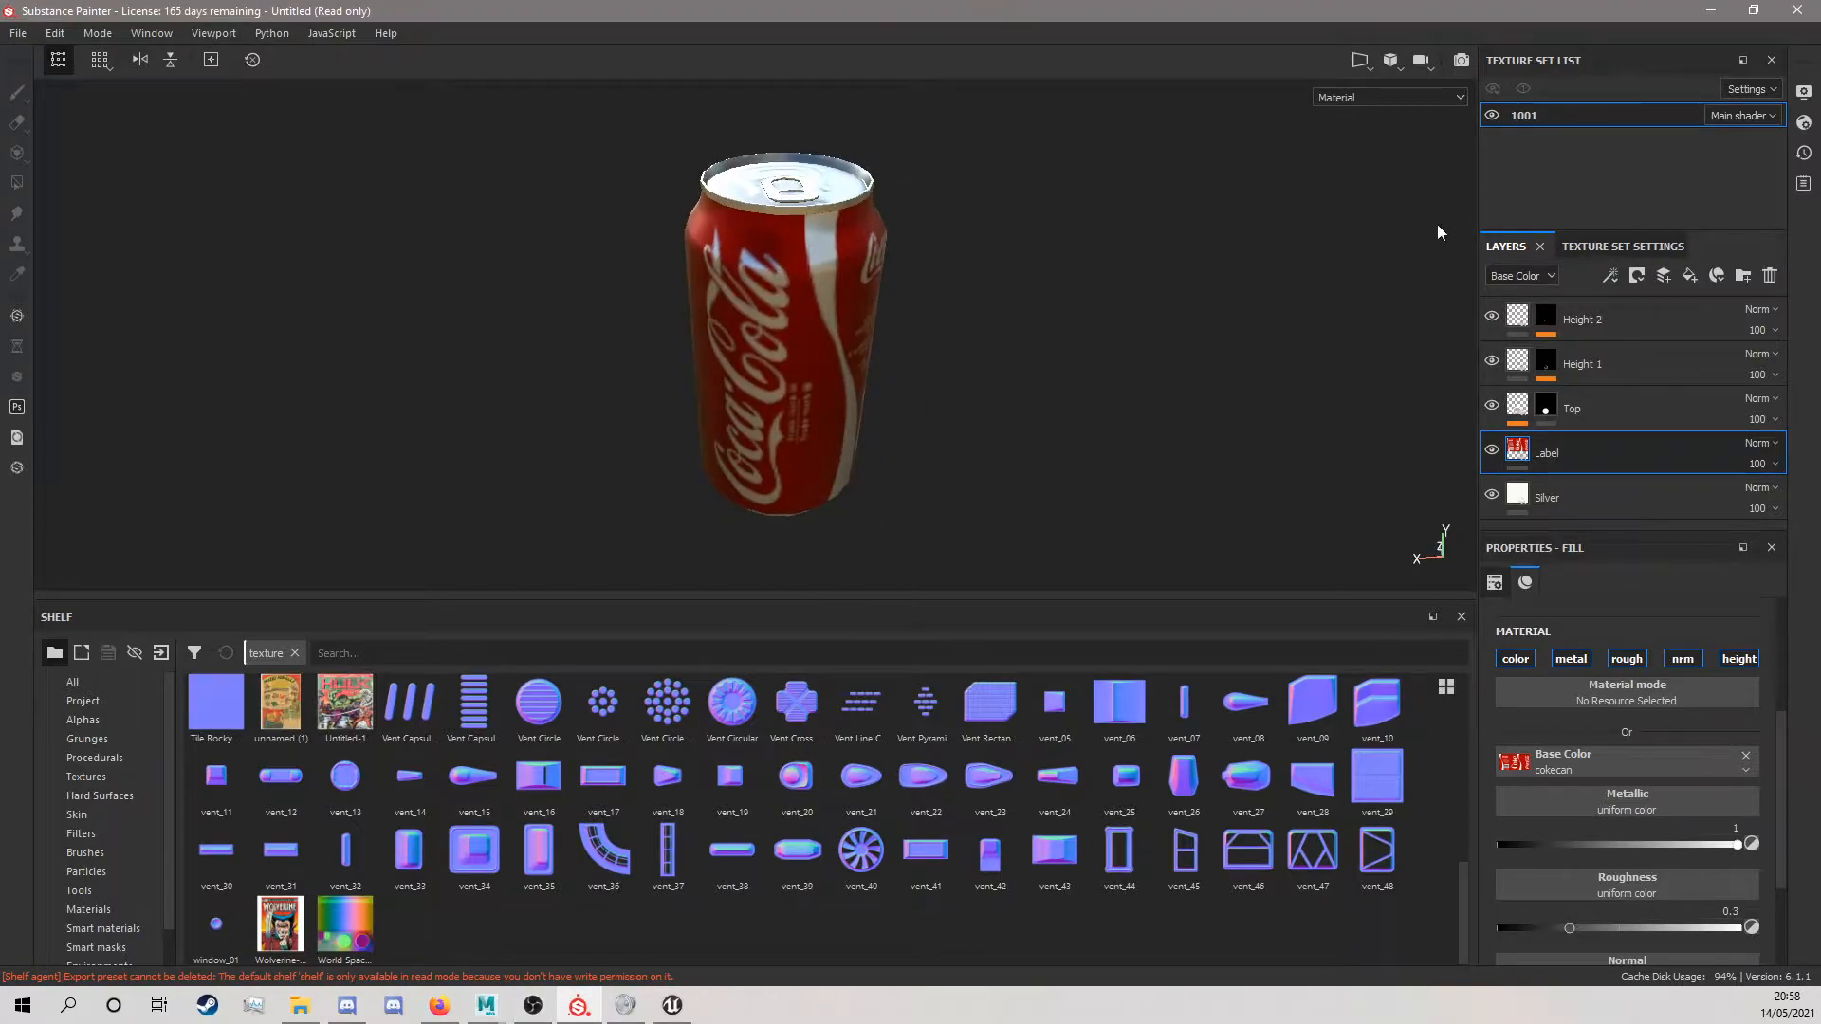
pyautogui.doubleClick(1542, 116)
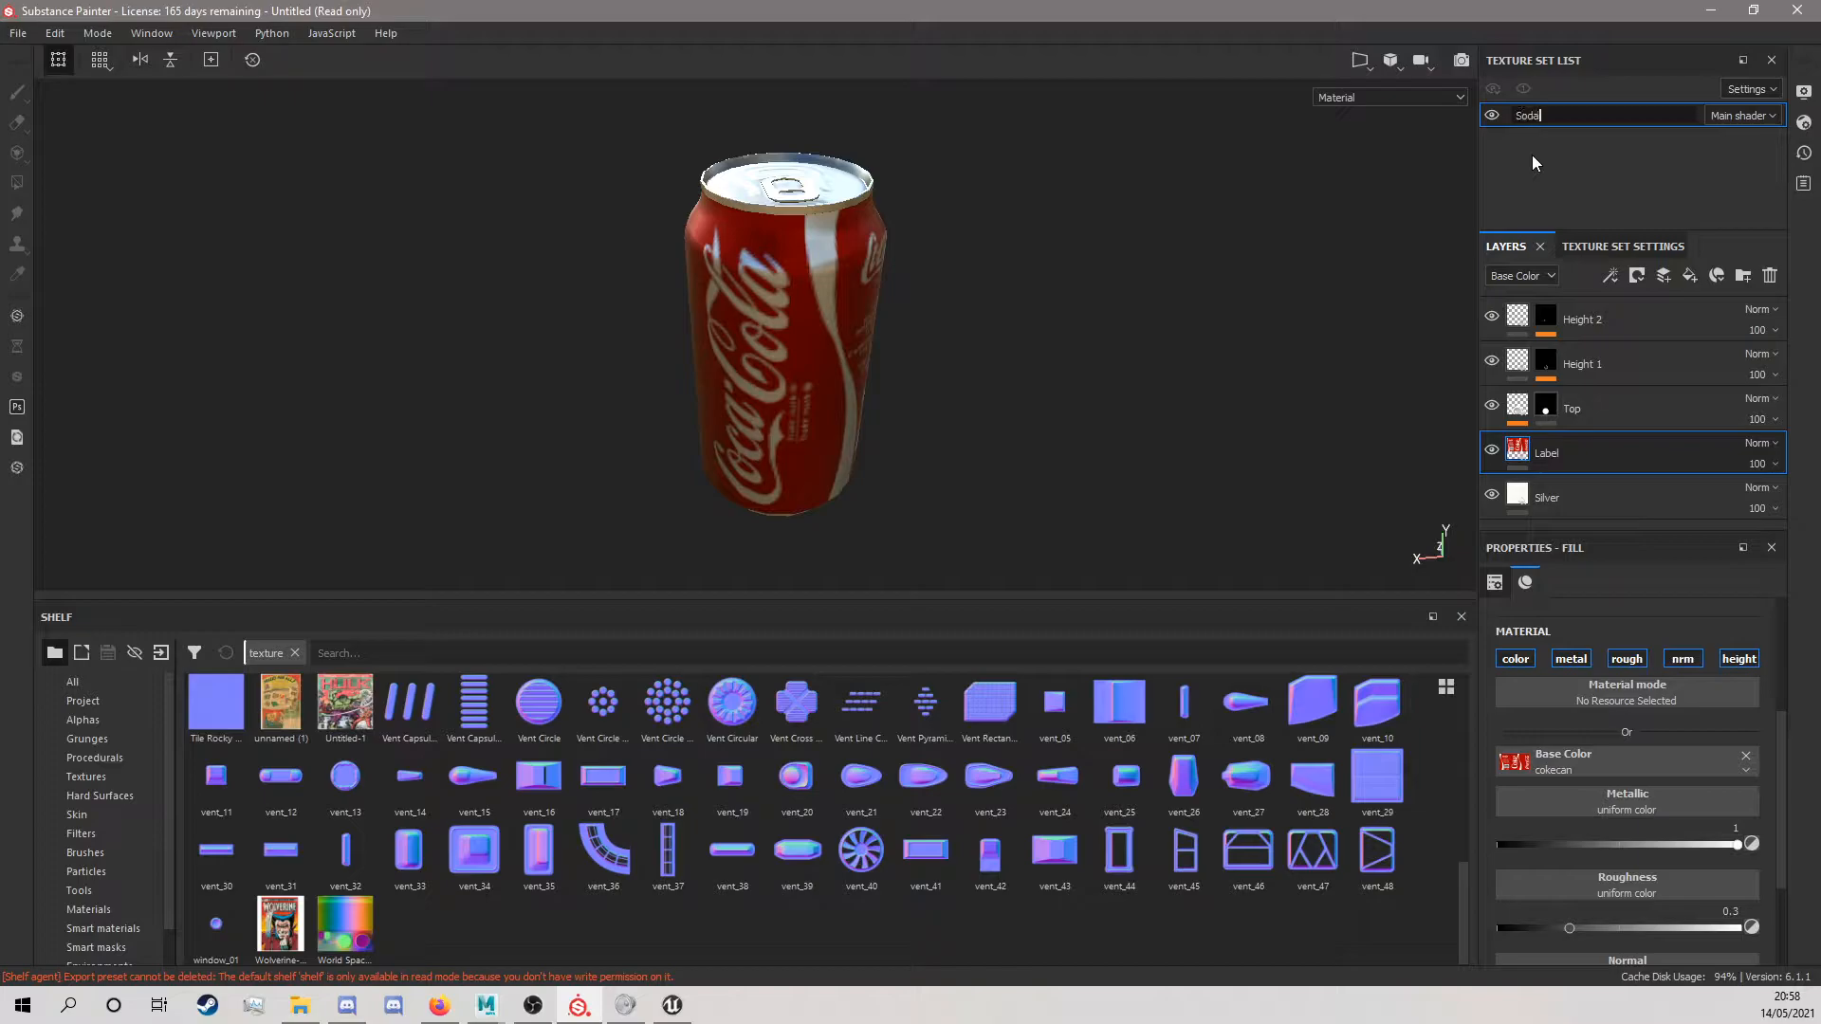
pyautogui.write('SodaCann')
pyautogui.press('BackSpace')
pyautogui.press('Return')
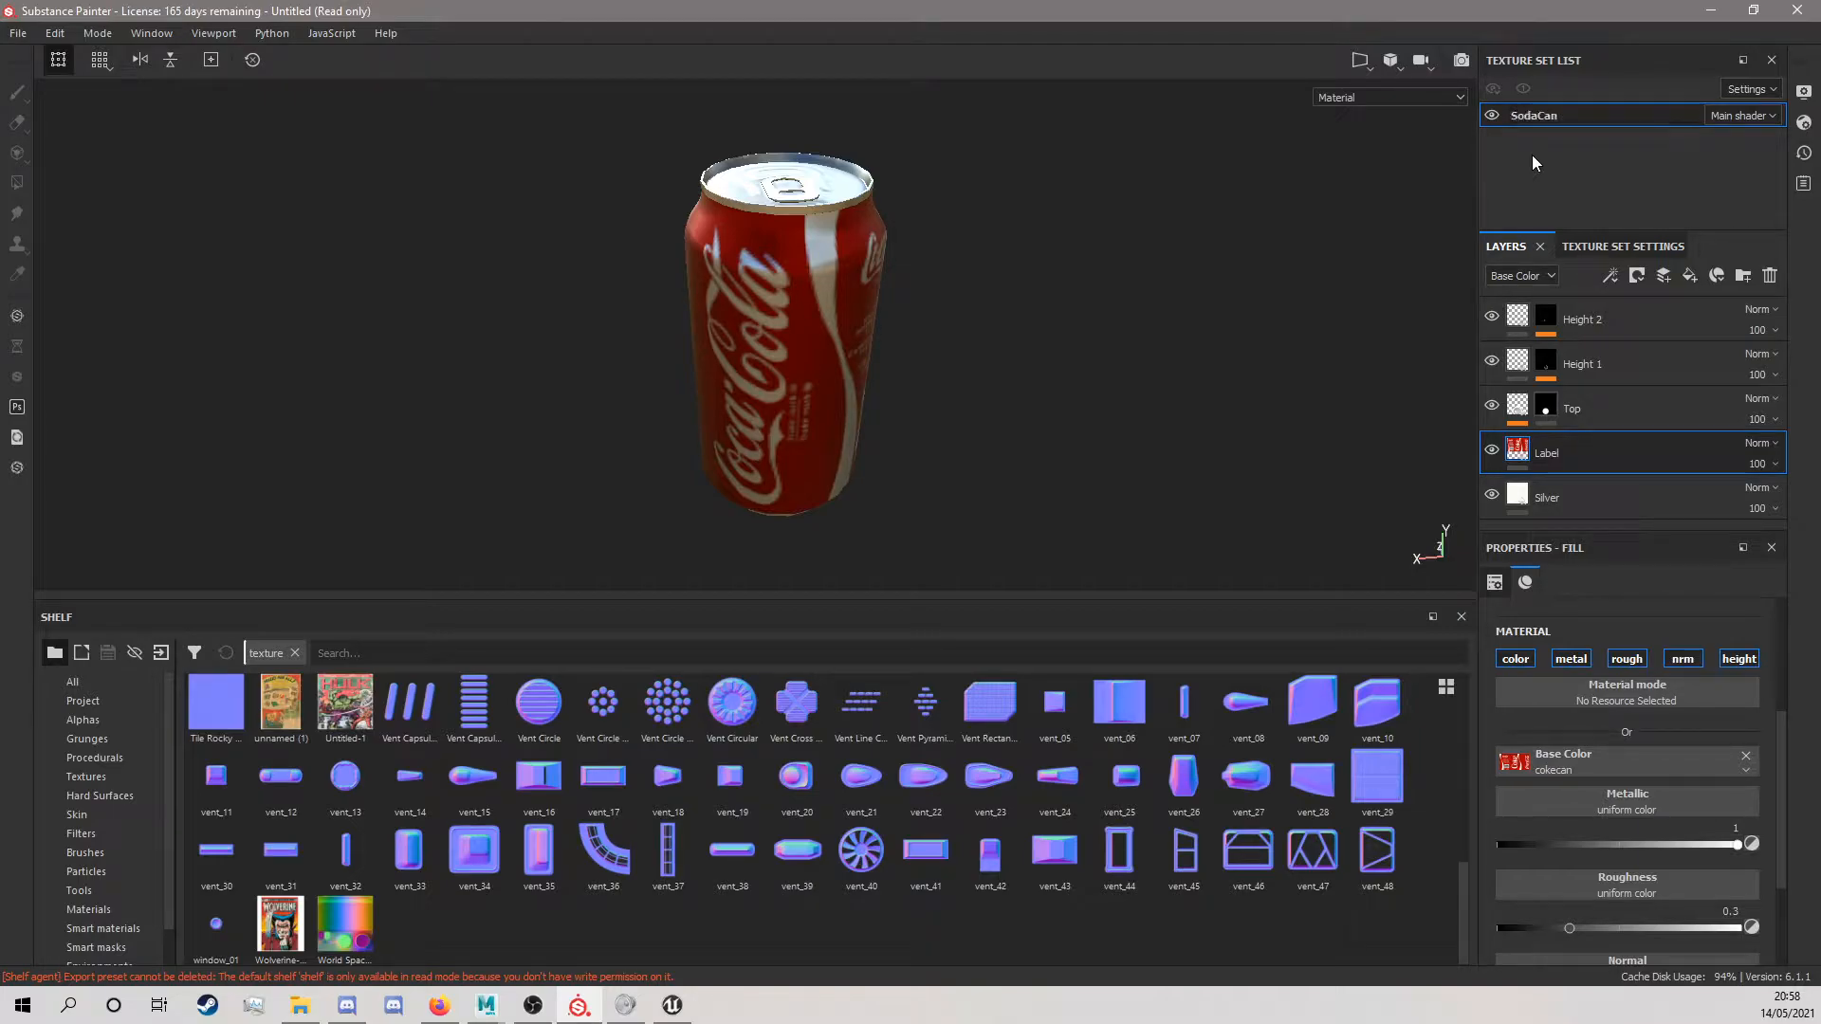
# Open the texture export's output templates and select the Unreal Engine 4 (Packed) preset.
pyautogui.keyDown('alt'); pyautogui.moveTo(861, 293); pyautogui.dragTo(912, 313); pyautogui.keyUp('alt')
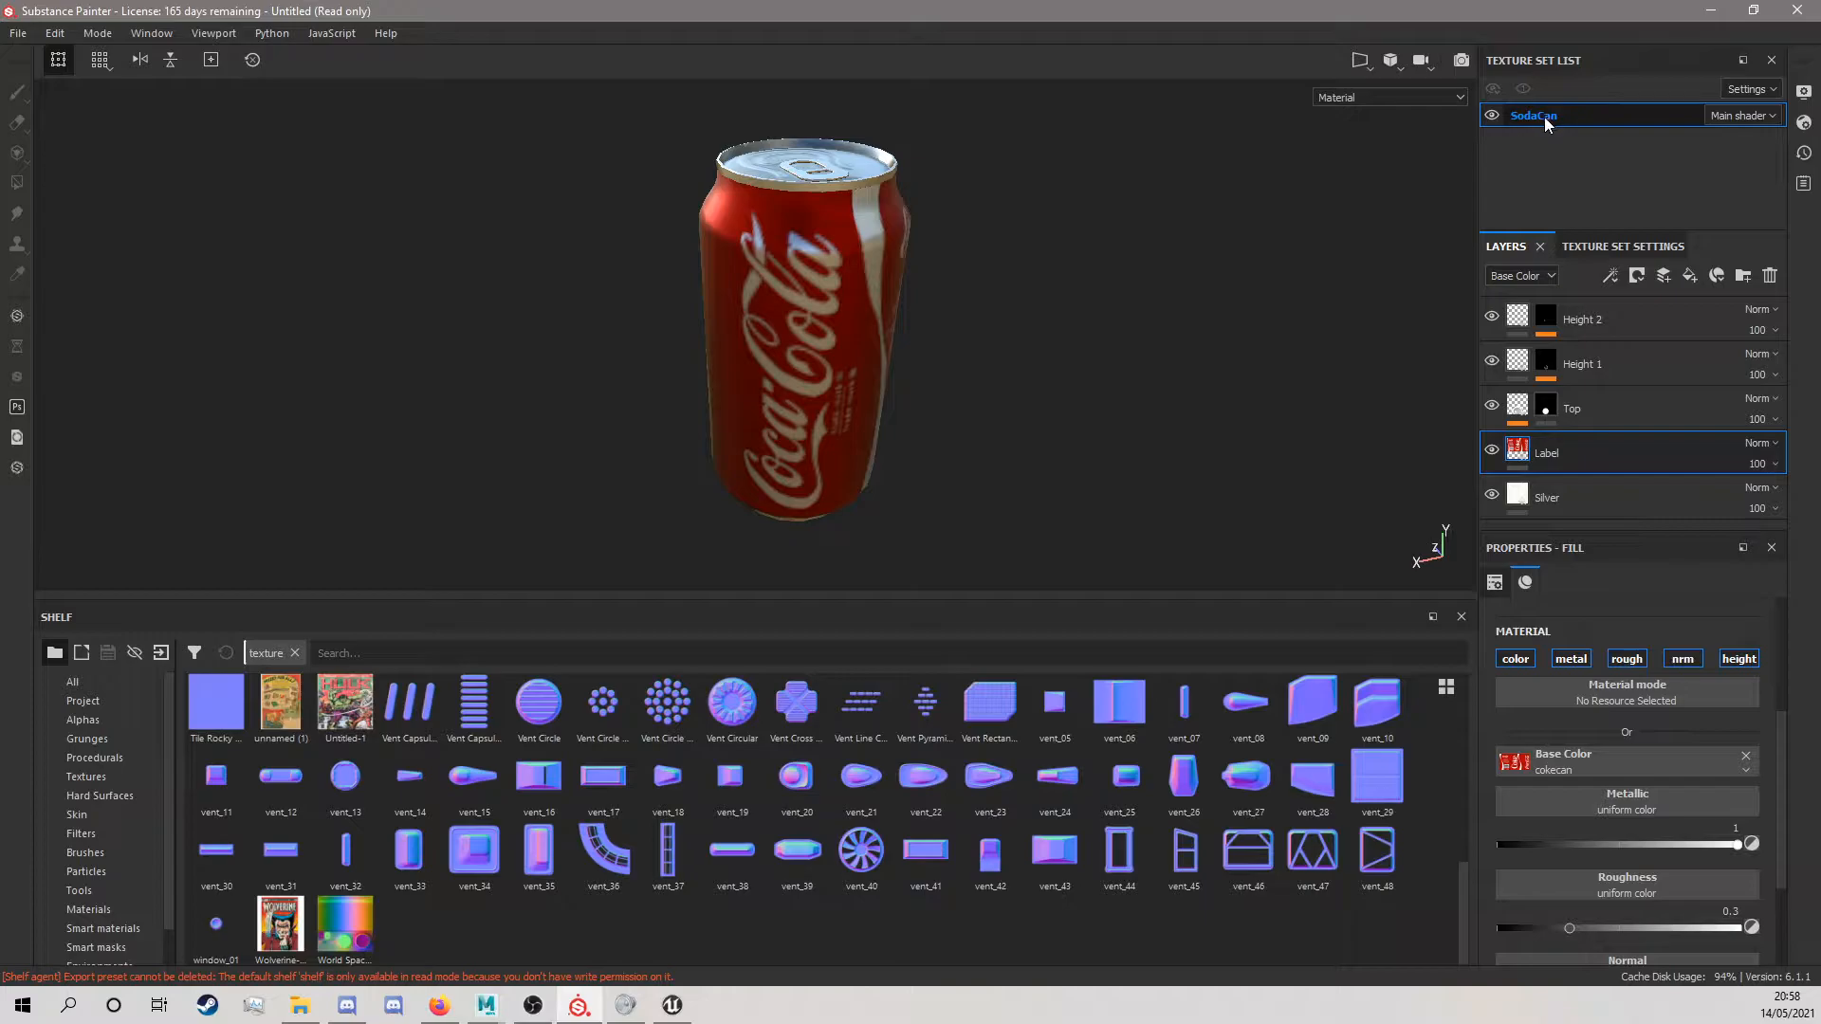
pyautogui.click(32, 34)
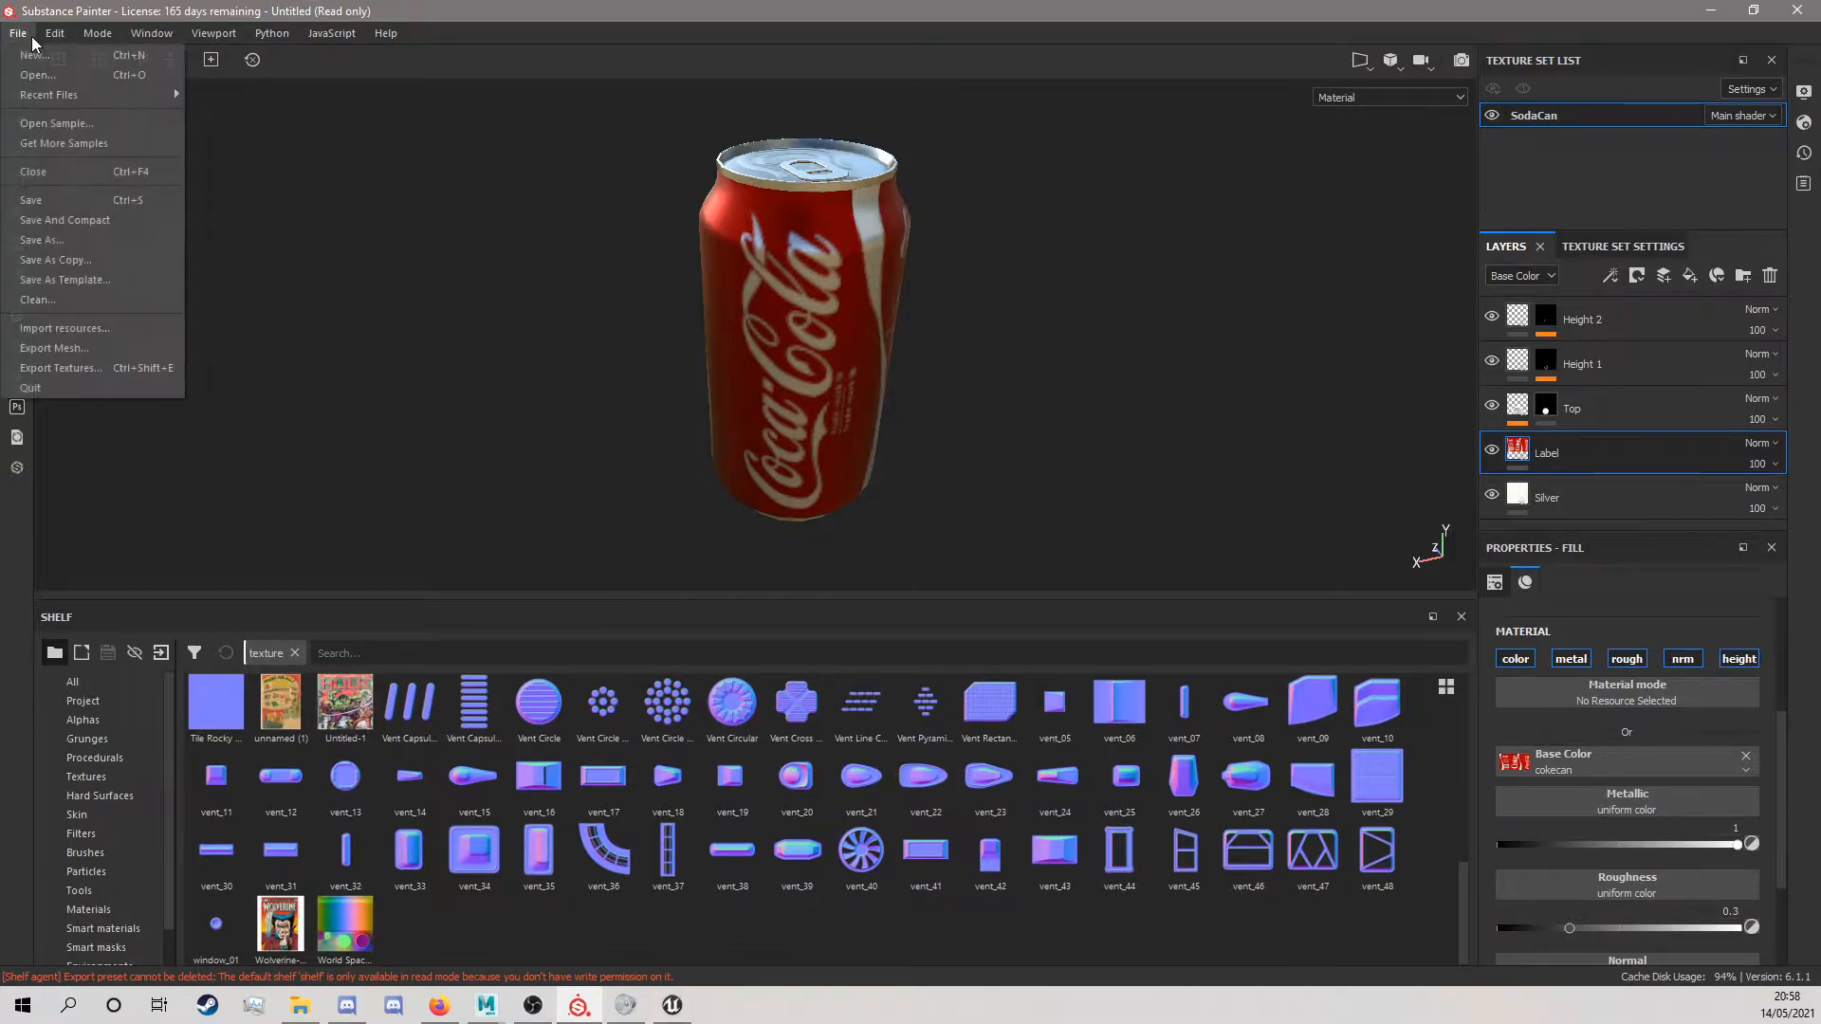
pyautogui.click(111, 377)
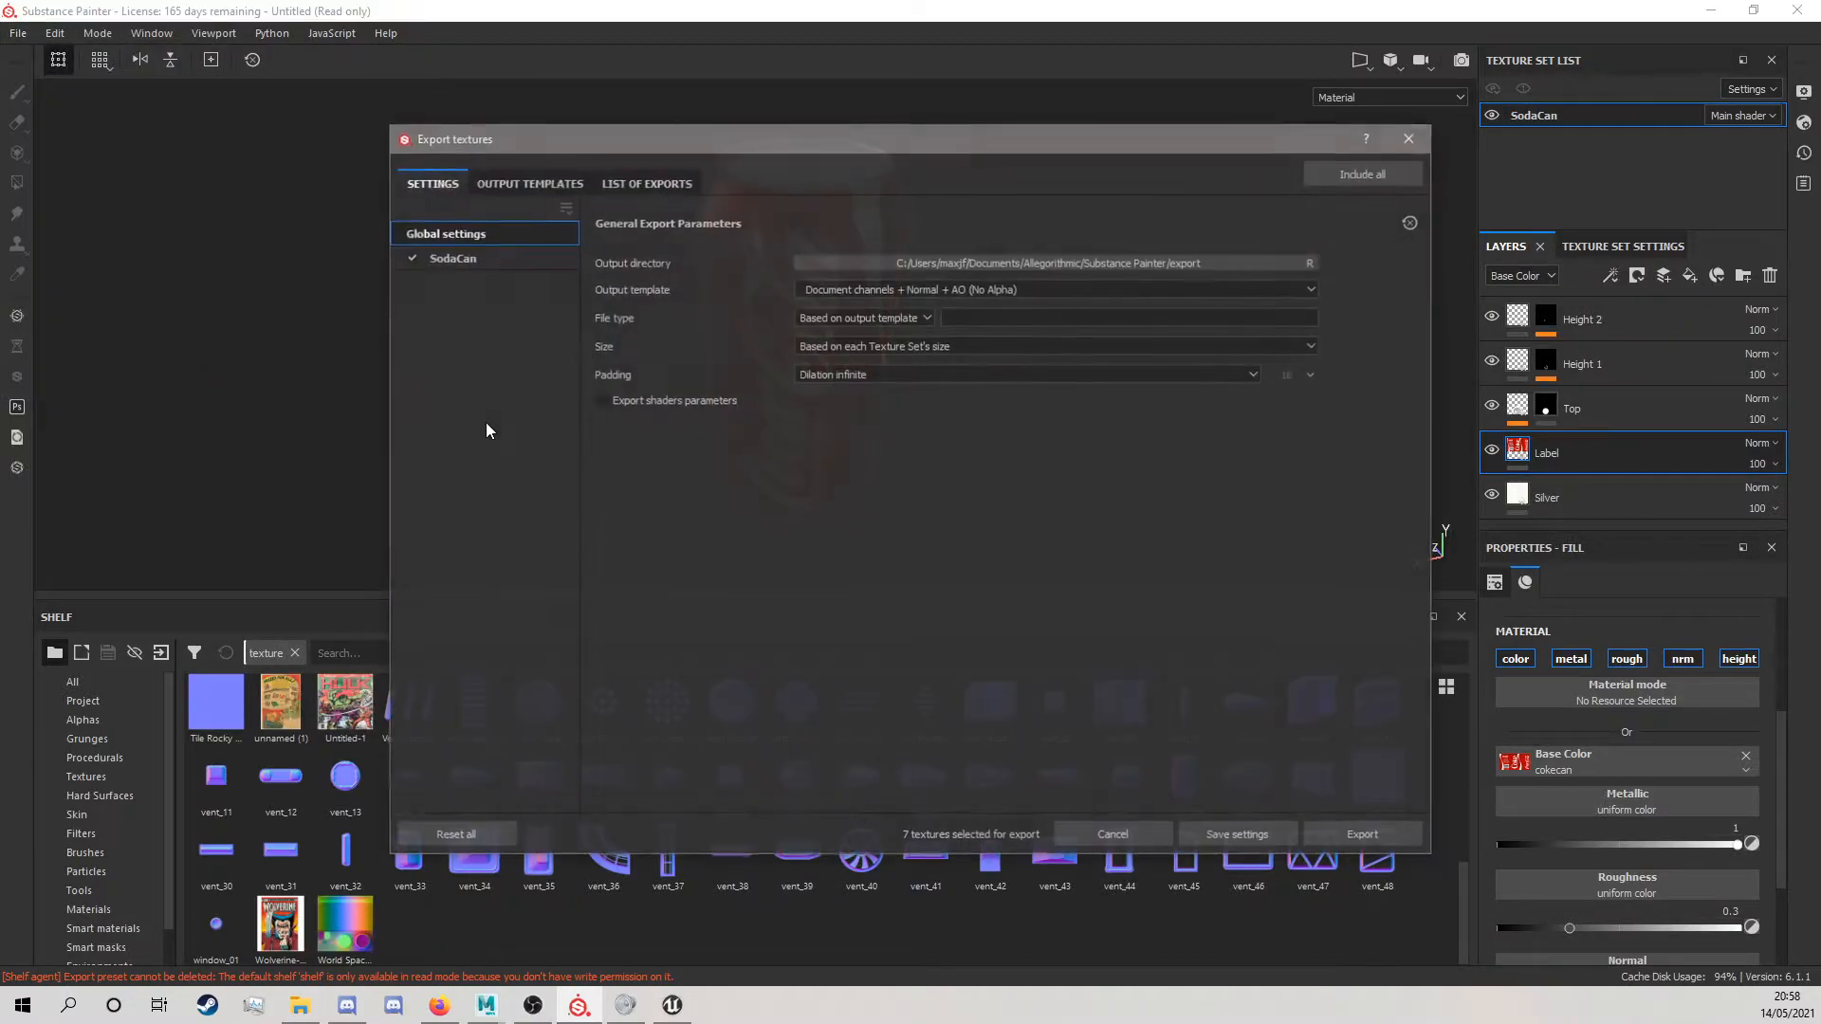
pyautogui.click(521, 183)
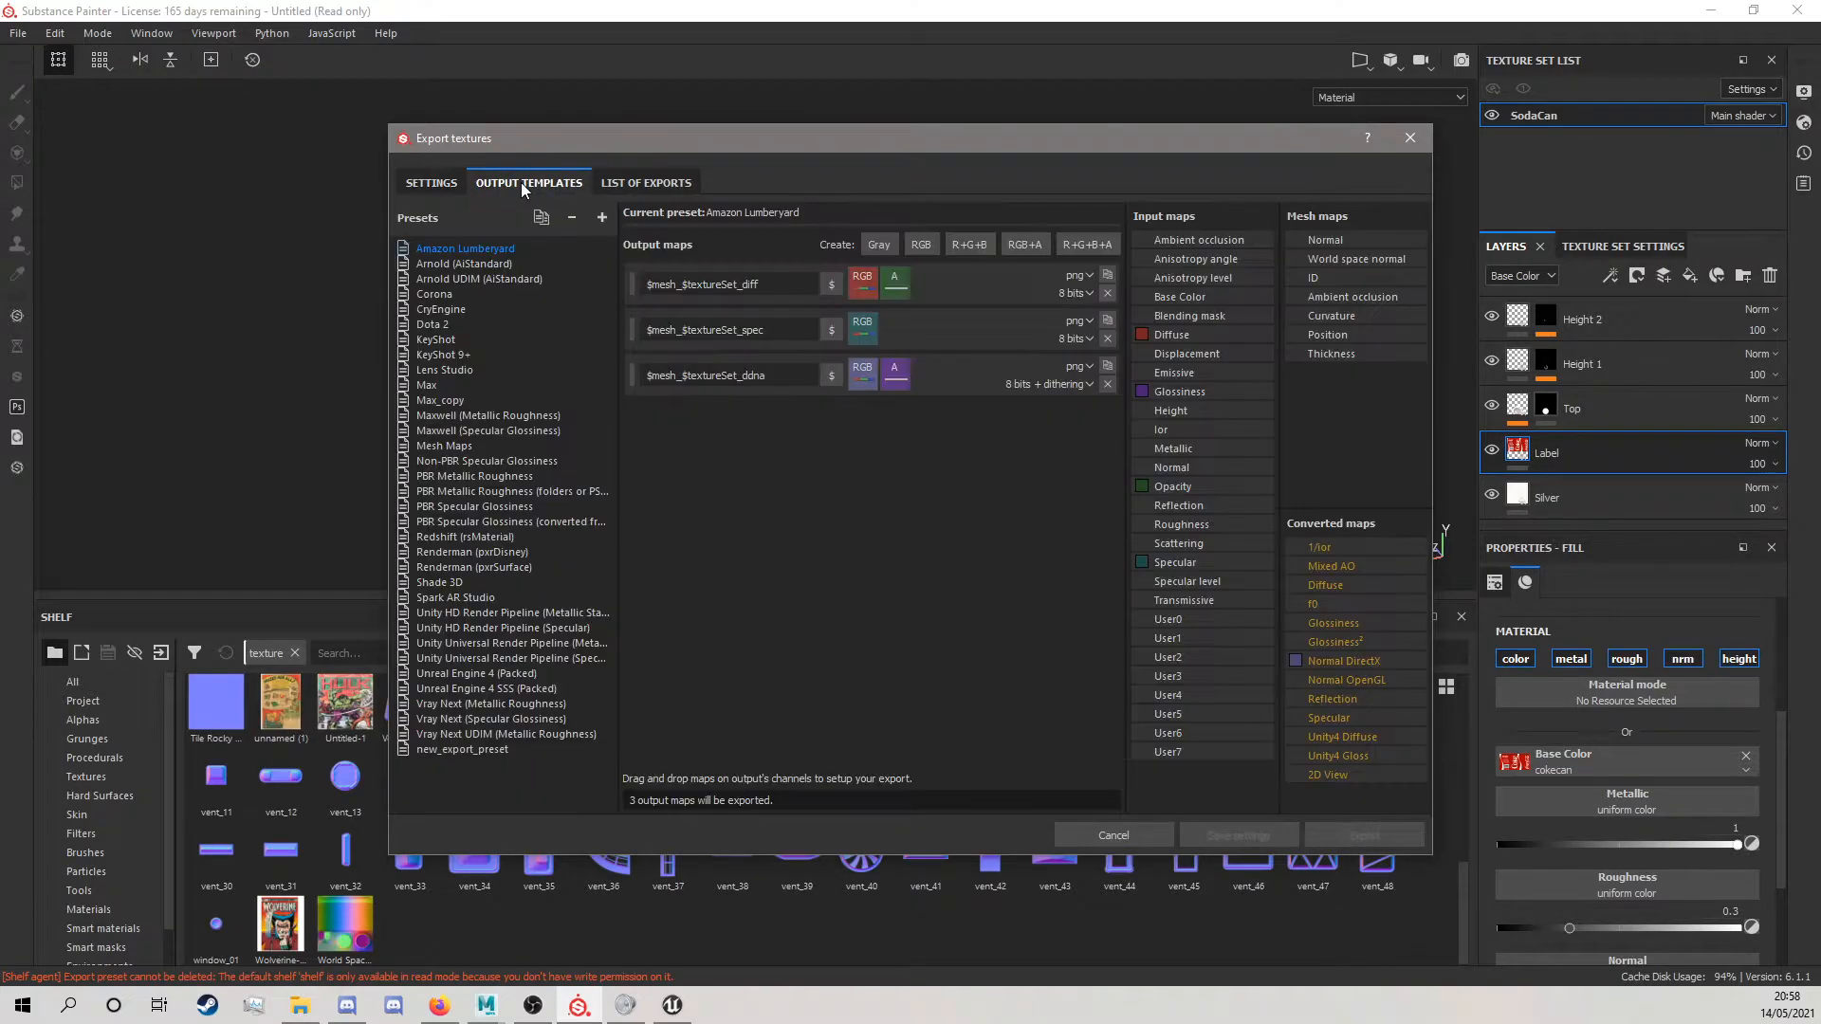
pyautogui.click(477, 674)
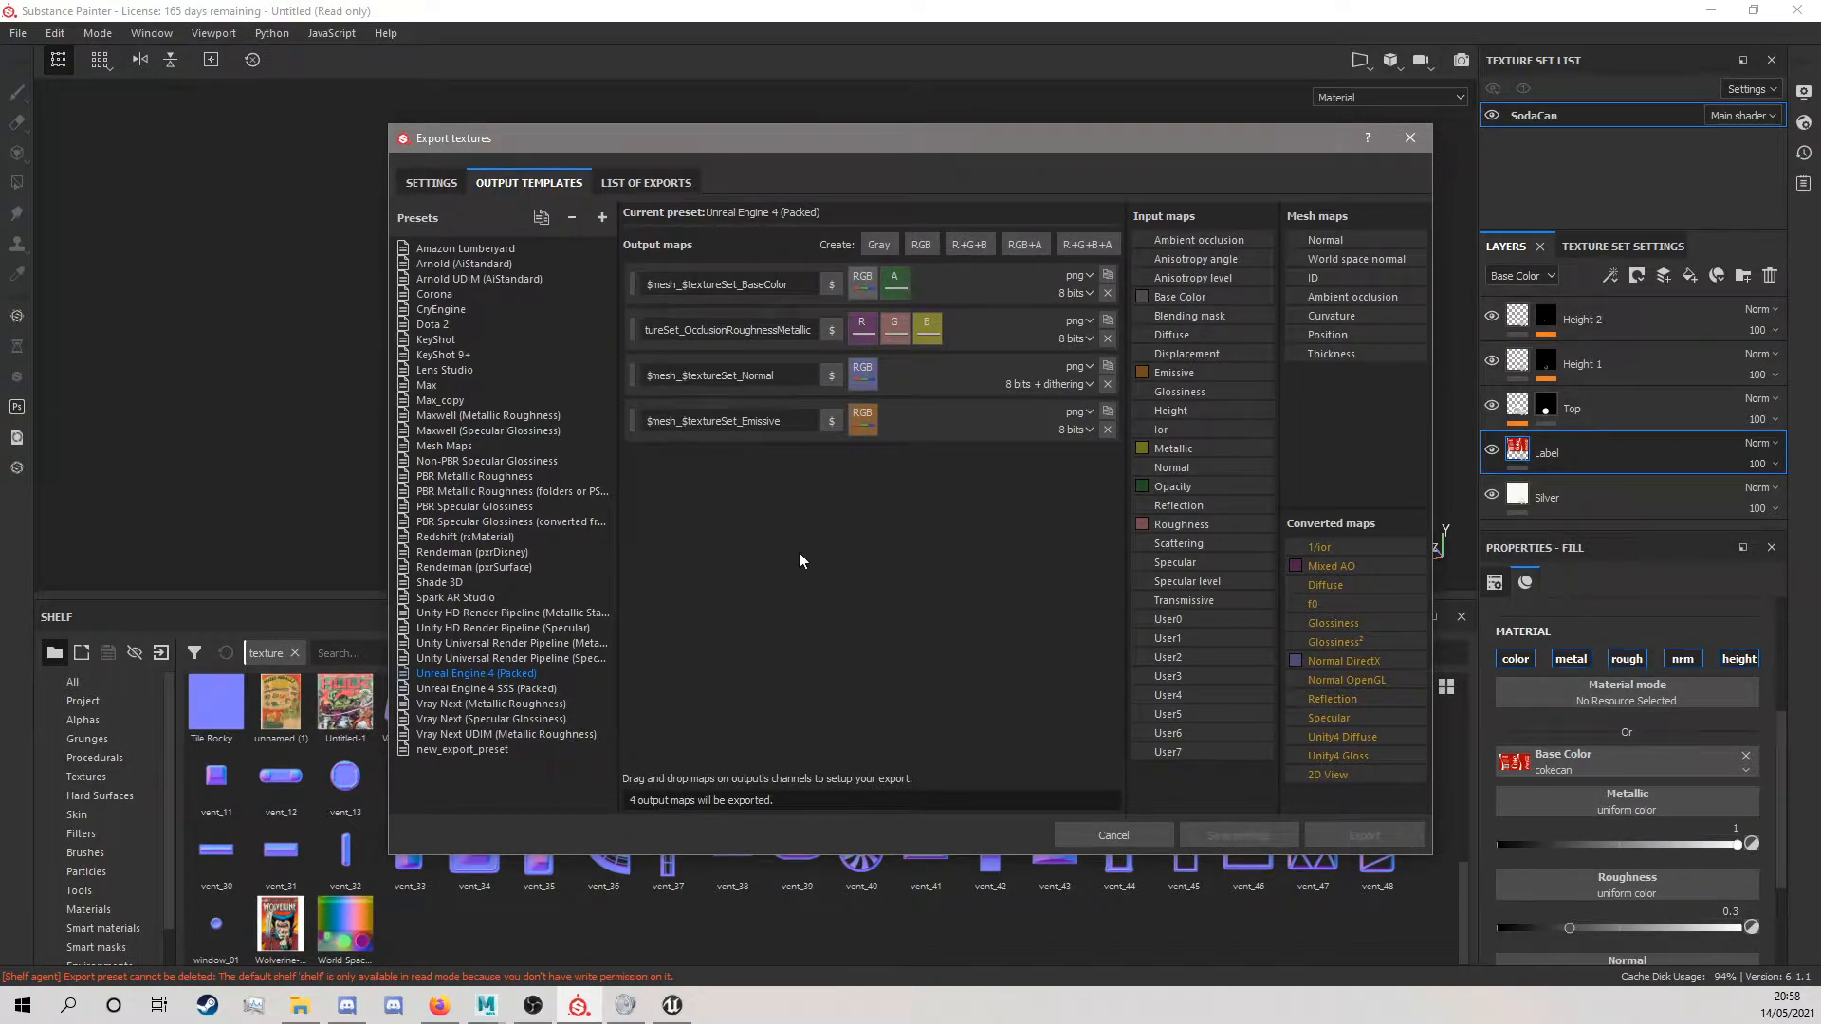
# Rename the preset's base color output map as T_$textureSet_BC.
pyautogui.doubleClick(669, 283)
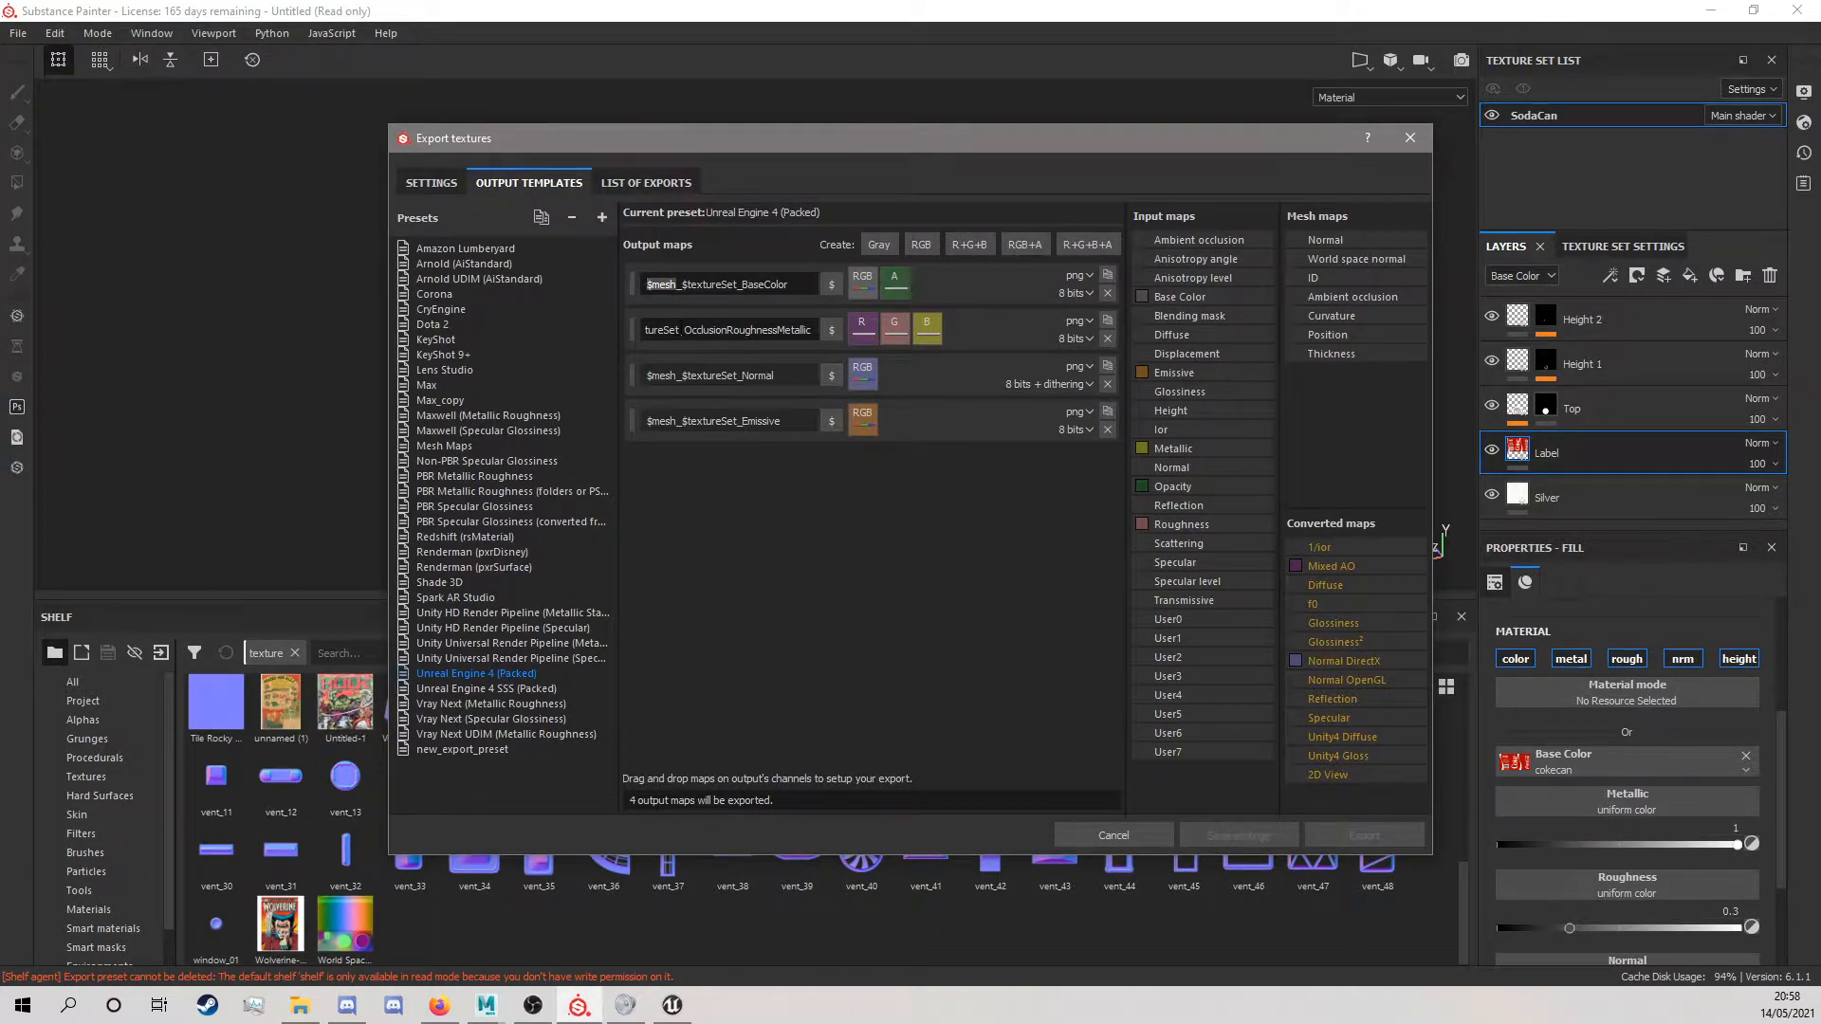
pyautogui.click(677, 286)
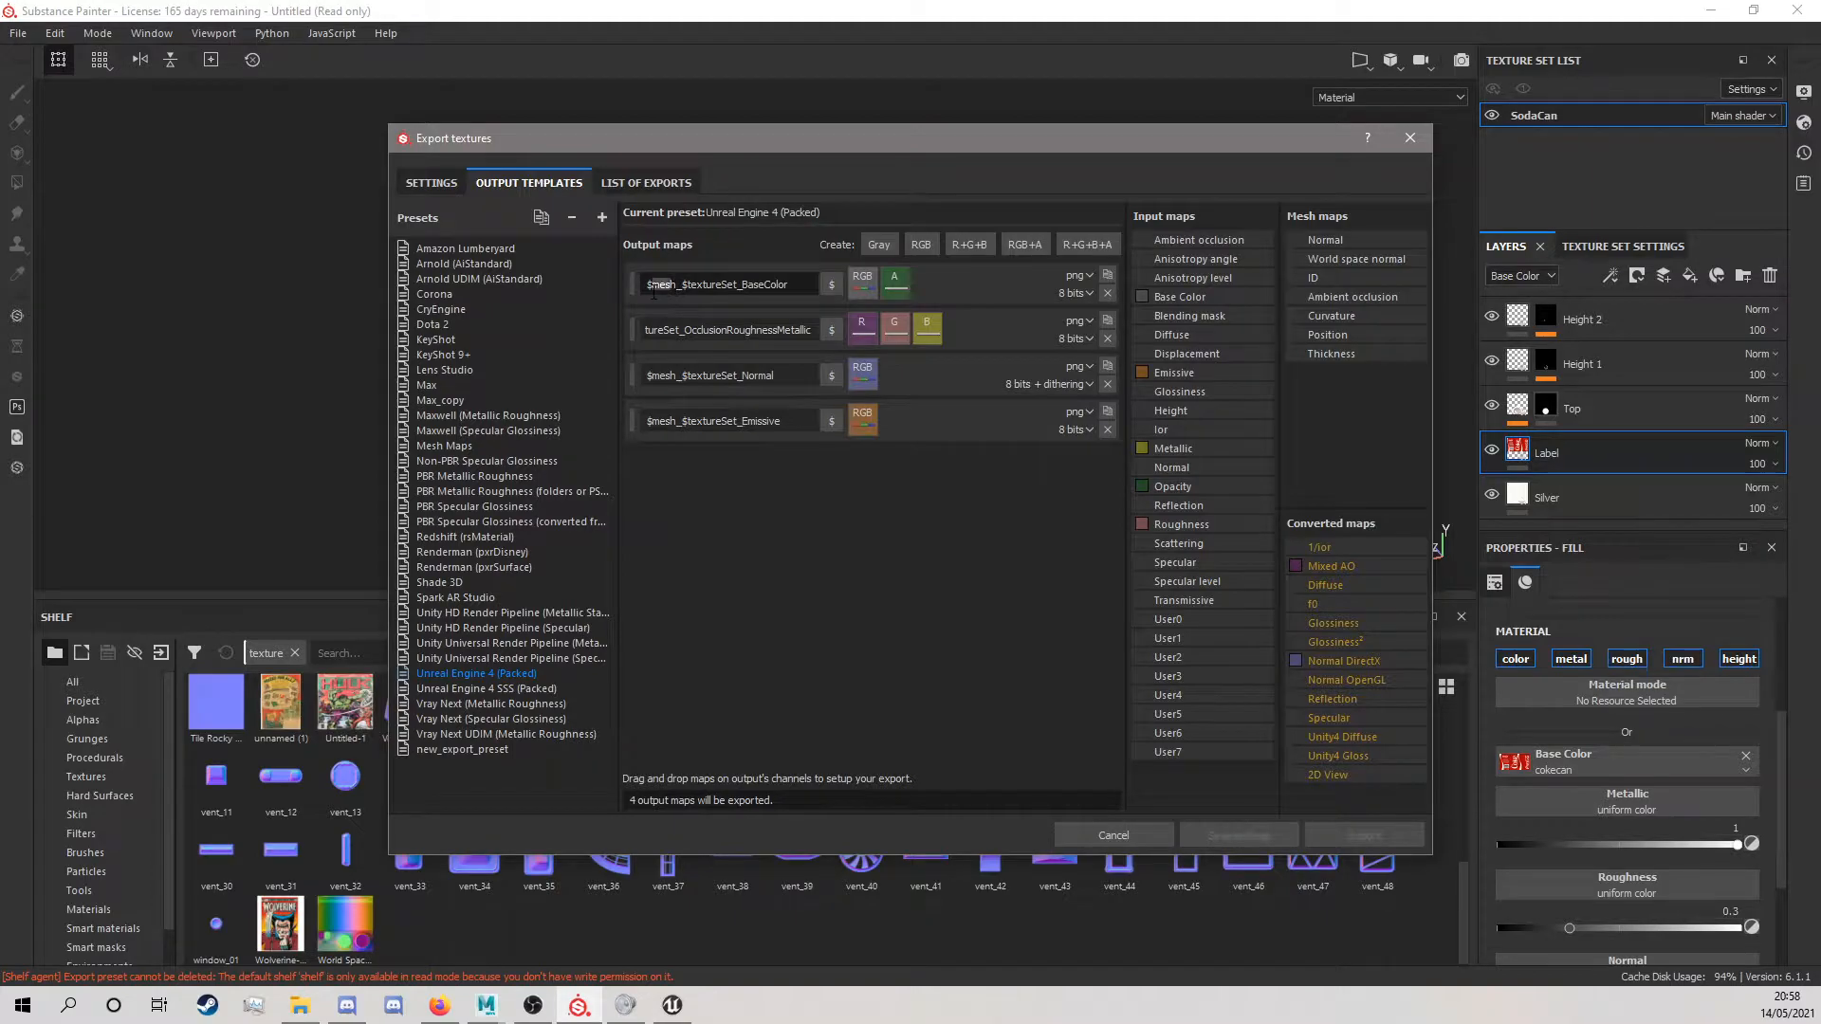
pyautogui.tripleClick(680, 284)
pyautogui.click(677, 285)
pyautogui.moveTo(677, 284); pyautogui.dragTo(646, 284)
pyautogui.write('T')
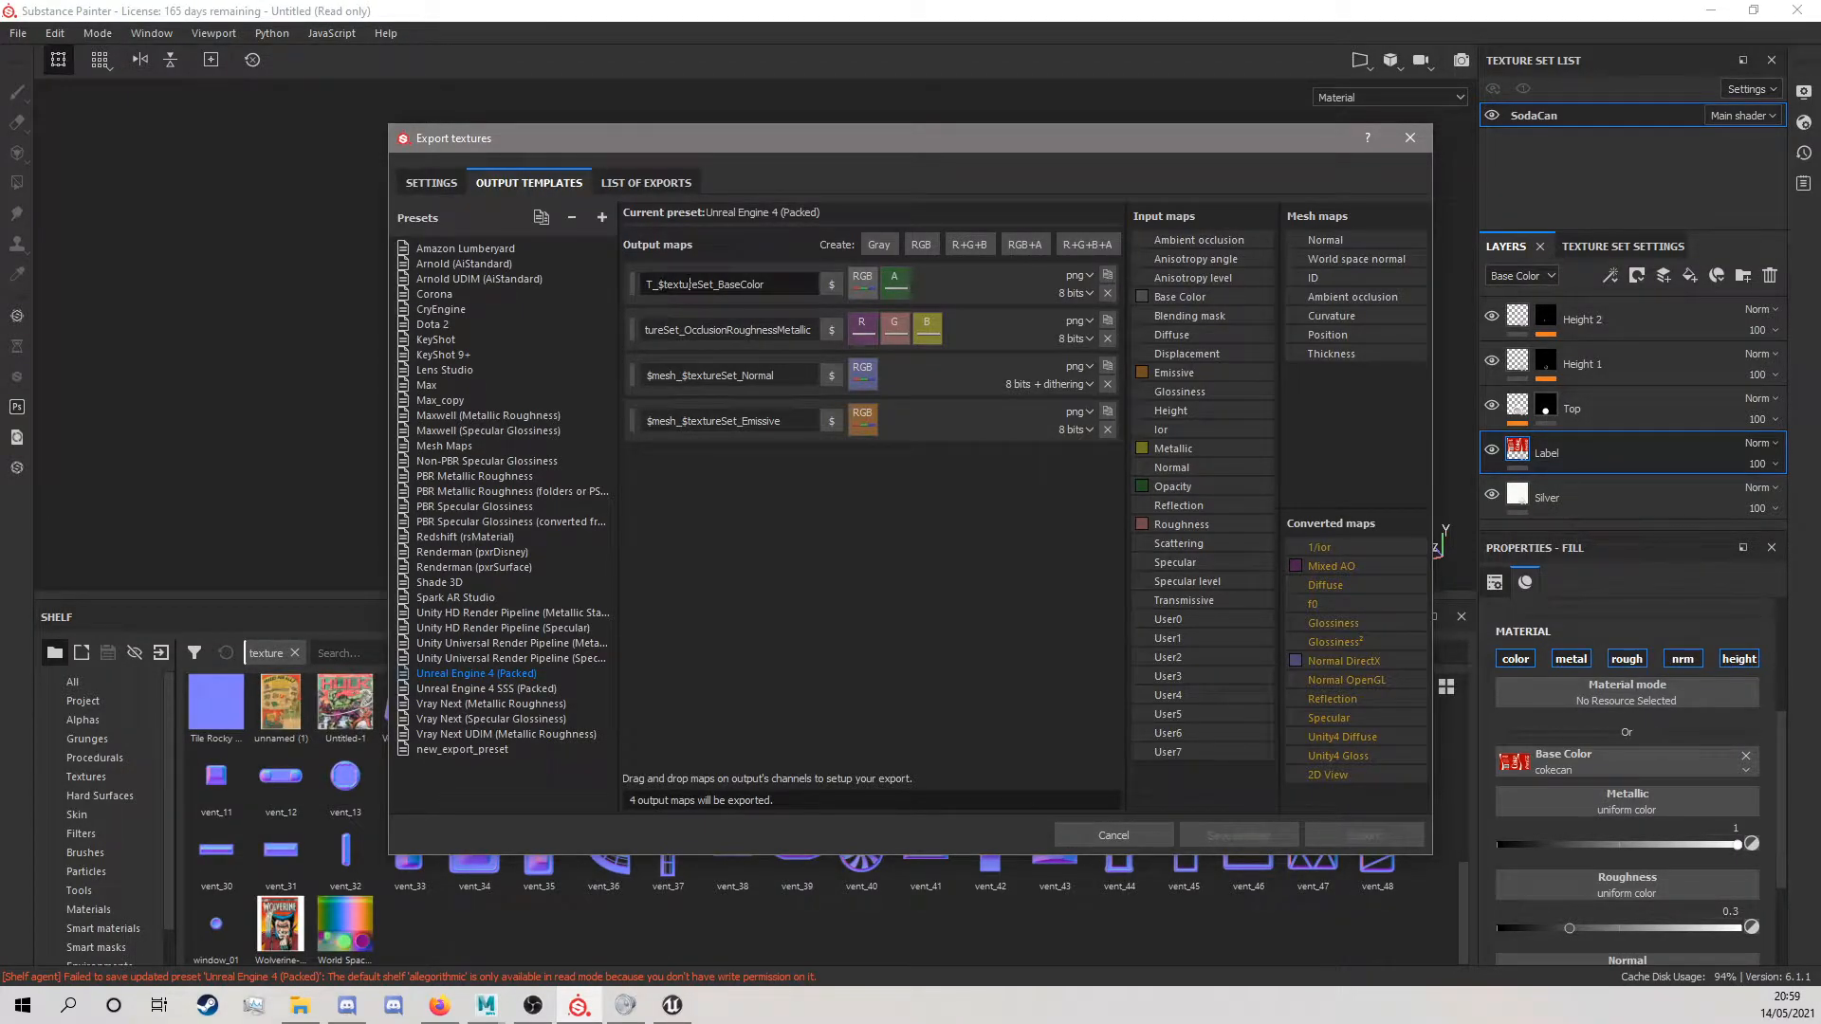
pyautogui.moveTo(769, 285); pyautogui.dragTo(727, 287)
# Rename the occlusion, roughness and metallic output map as T_$textureSet_ORM.
pyautogui.click(681, 332)
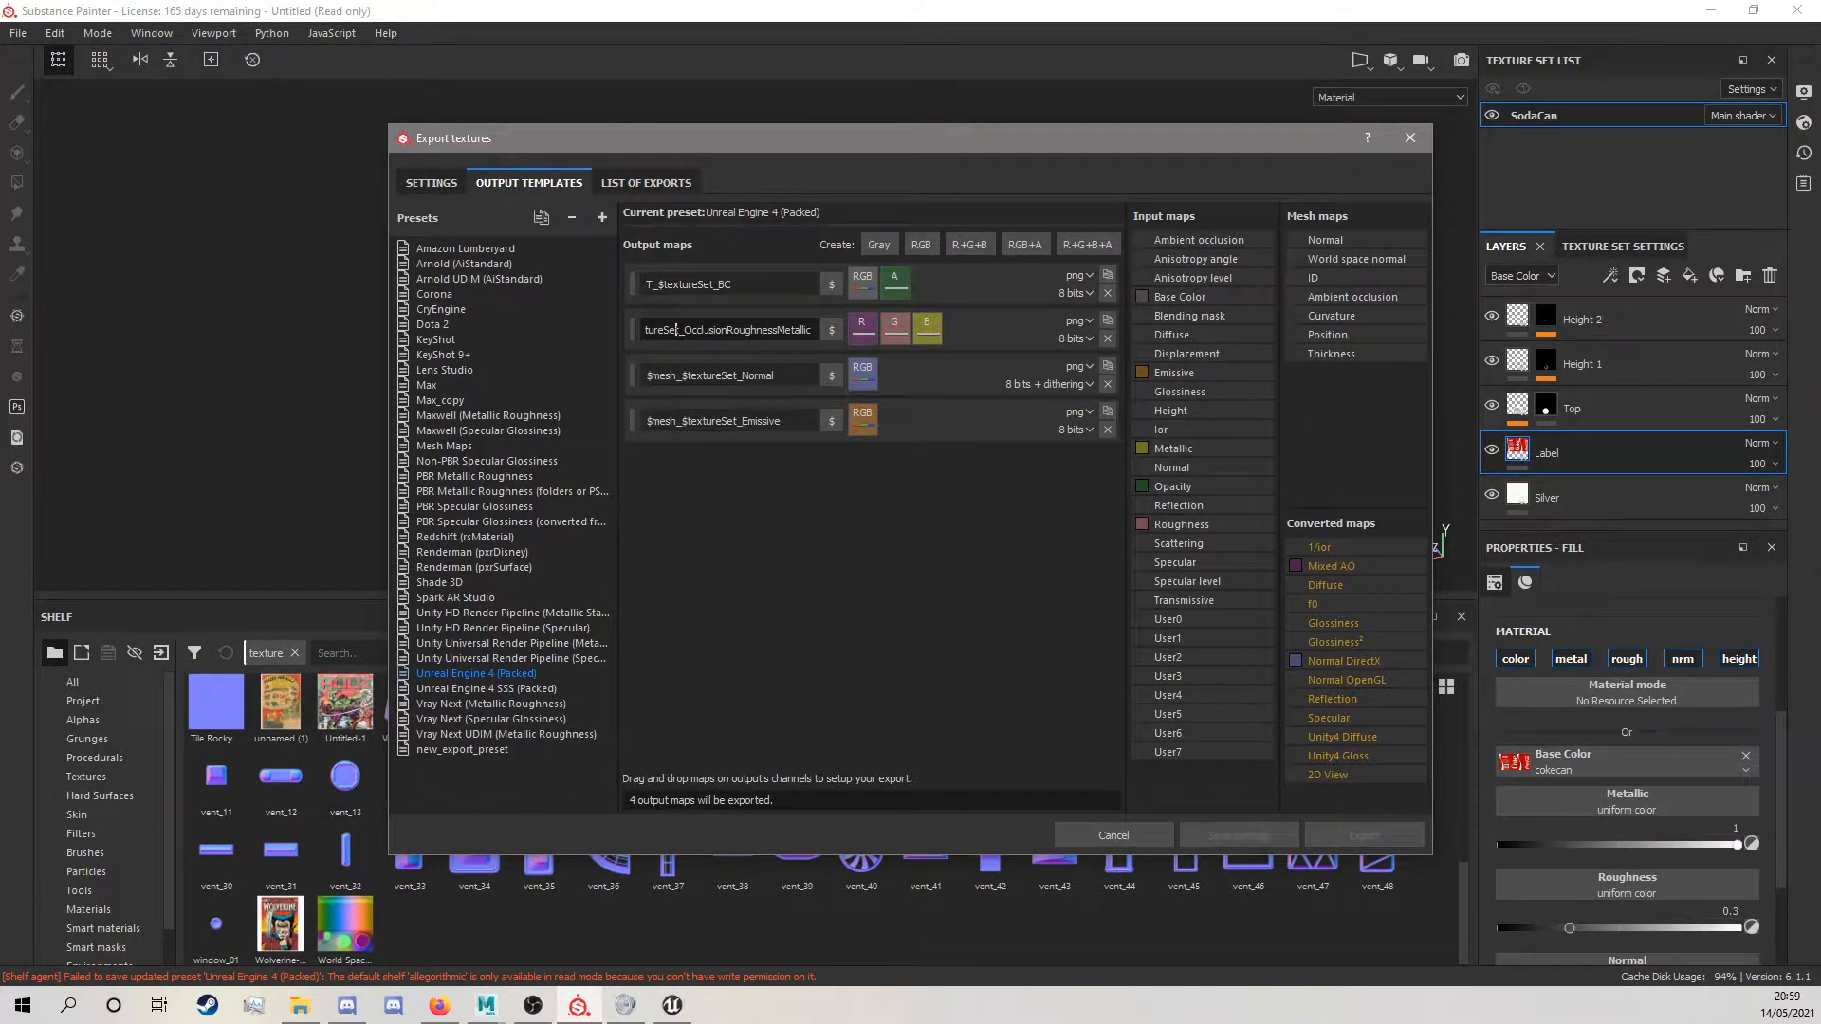
pyautogui.moveTo(704, 330); pyautogui.dragTo(823, 330)
pyautogui.write('RM')
pyautogui.moveTo(646, 330); pyautogui.dragTo(677, 330)
pyautogui.write('$')
# Rename the normal output map as T_$textureSet_N.
pyautogui.moveTo(675, 375); pyautogui.dragTo(642, 379)
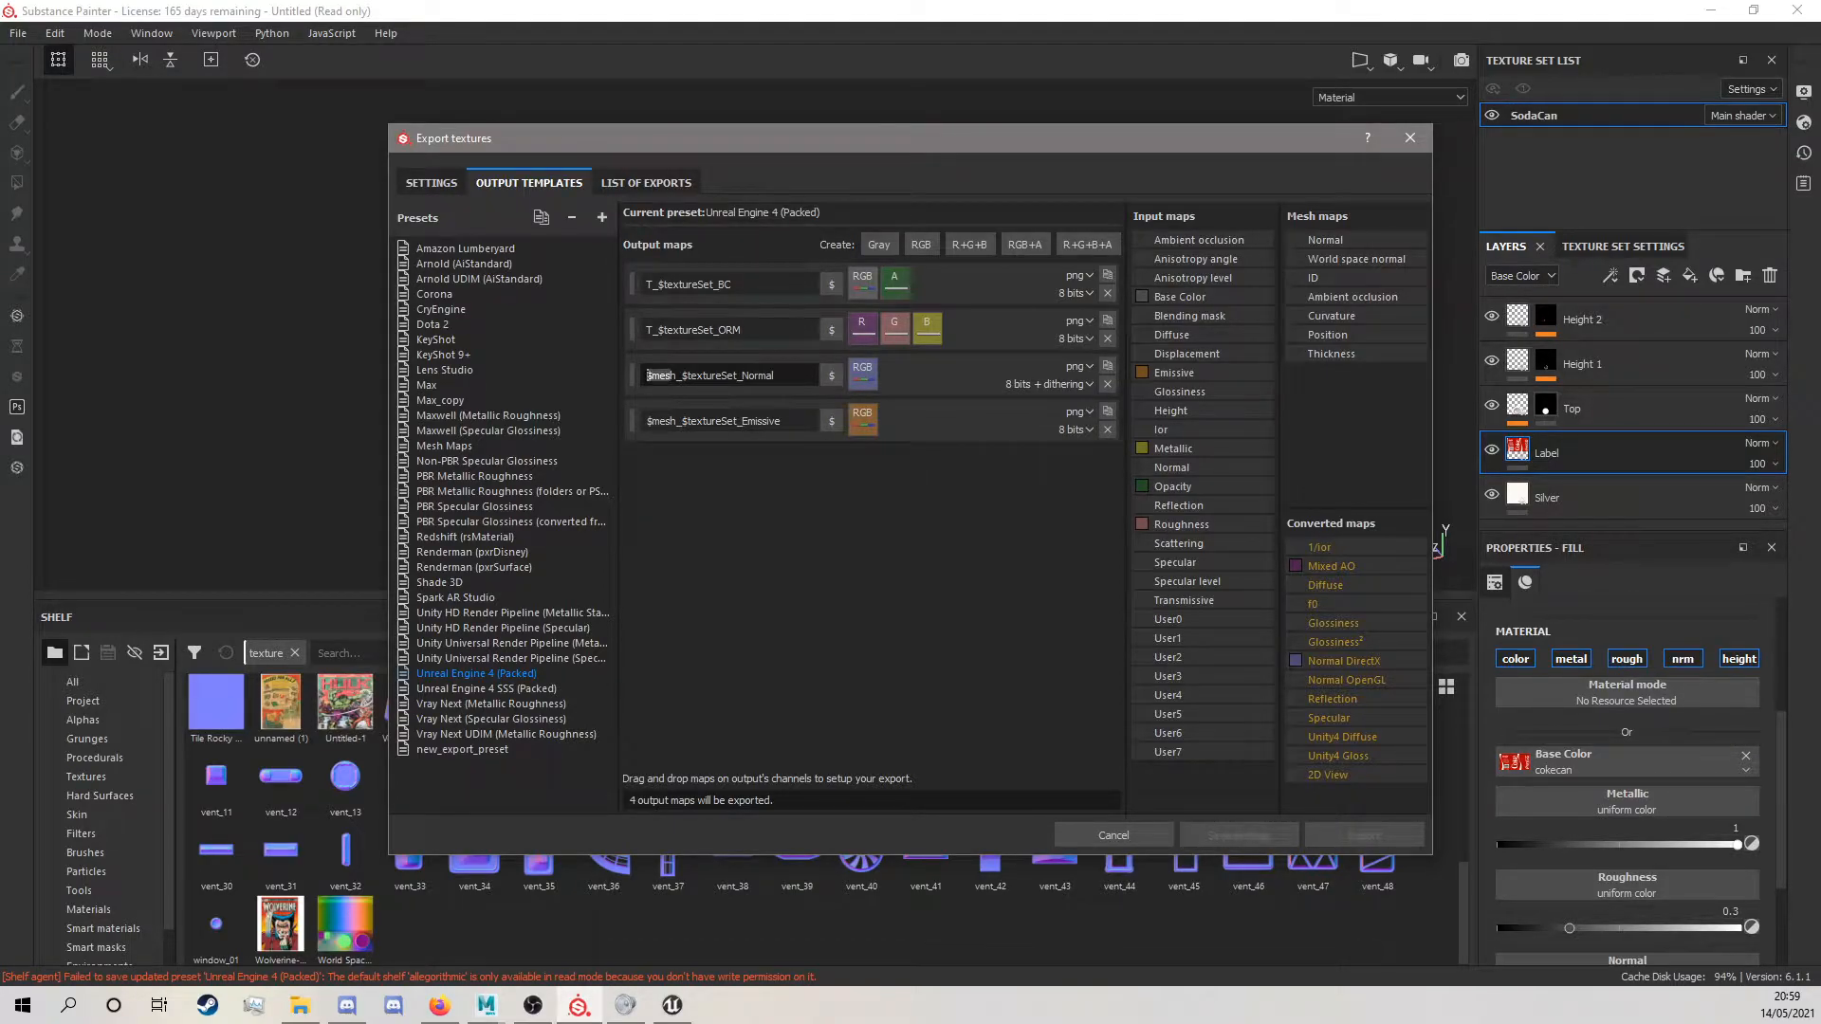
pyautogui.write('T')
pyautogui.moveTo(751, 376); pyautogui.dragTo(726, 377)
pyautogui.press('BackSpace')
# Rename the emissive output map as T_$textureSet_E.
pyautogui.click(763, 420)
pyautogui.moveTo(793, 422); pyautogui.dragTo(751, 423)
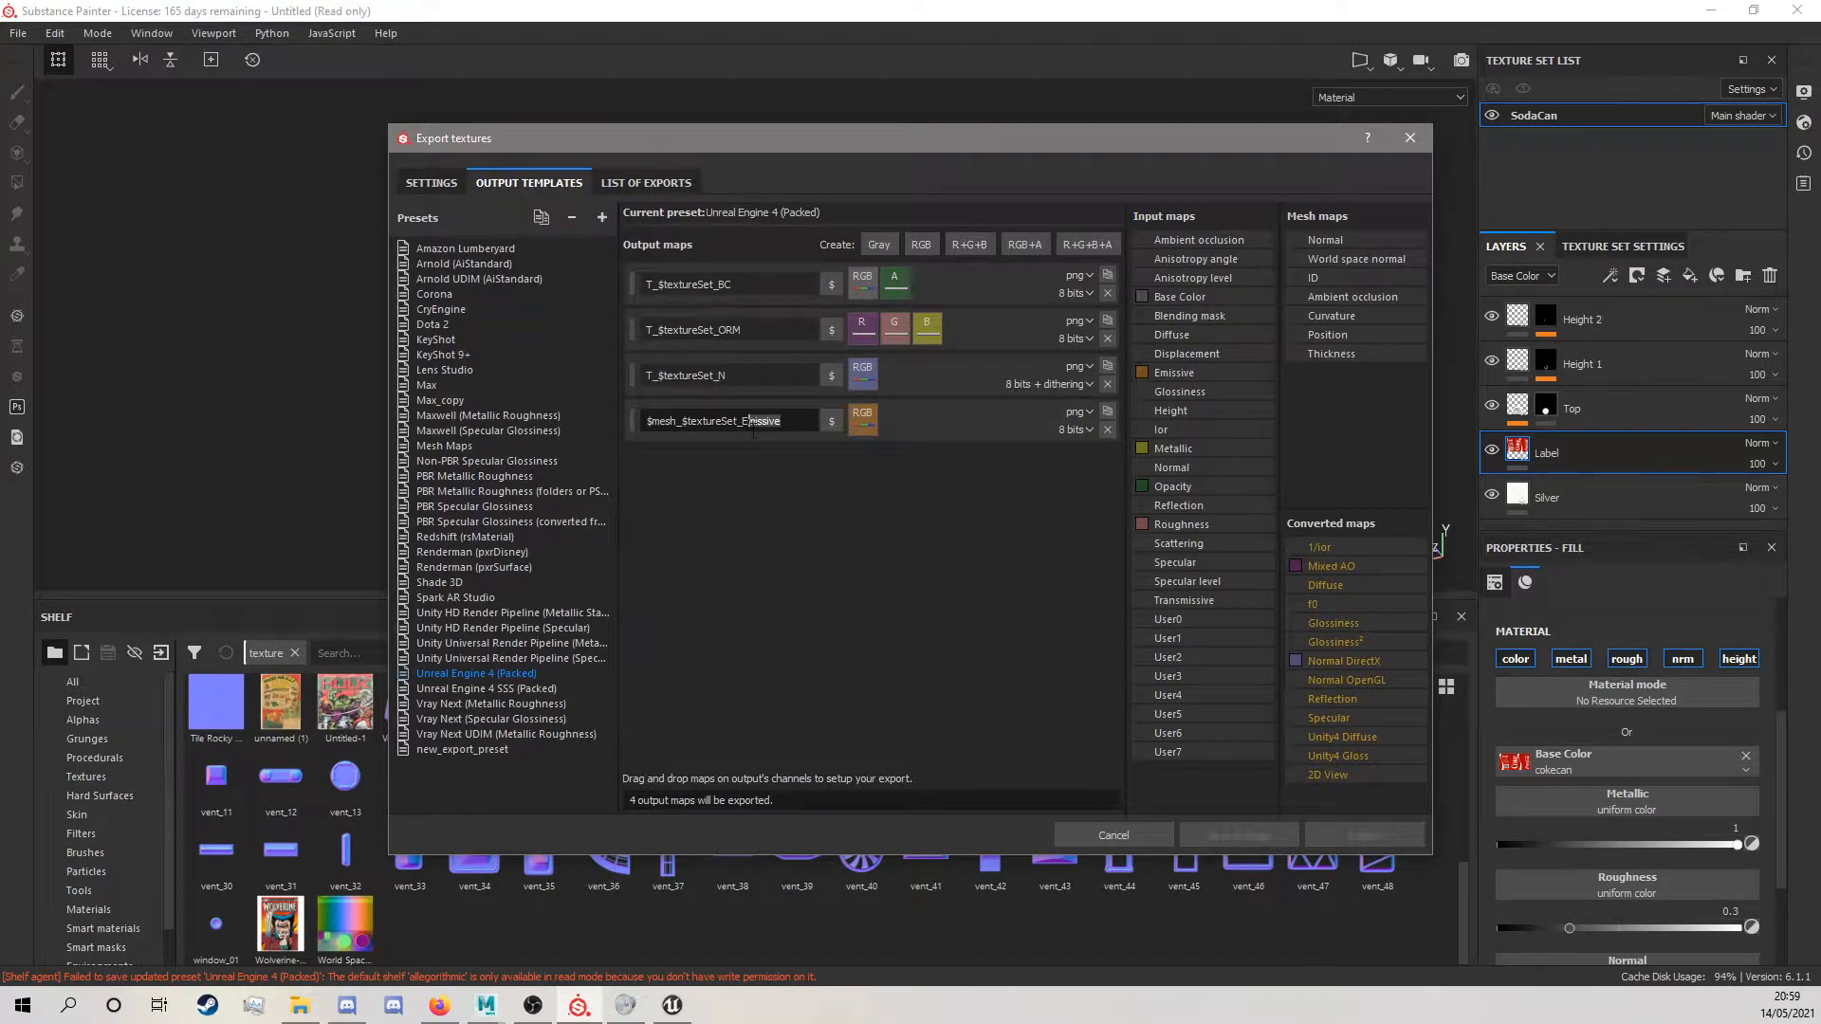
pyautogui.press('BackSpace')
pyautogui.moveTo(679, 422); pyautogui.dragTo(628, 423)
pyautogui.write('T')
pyautogui.click(702, 464)
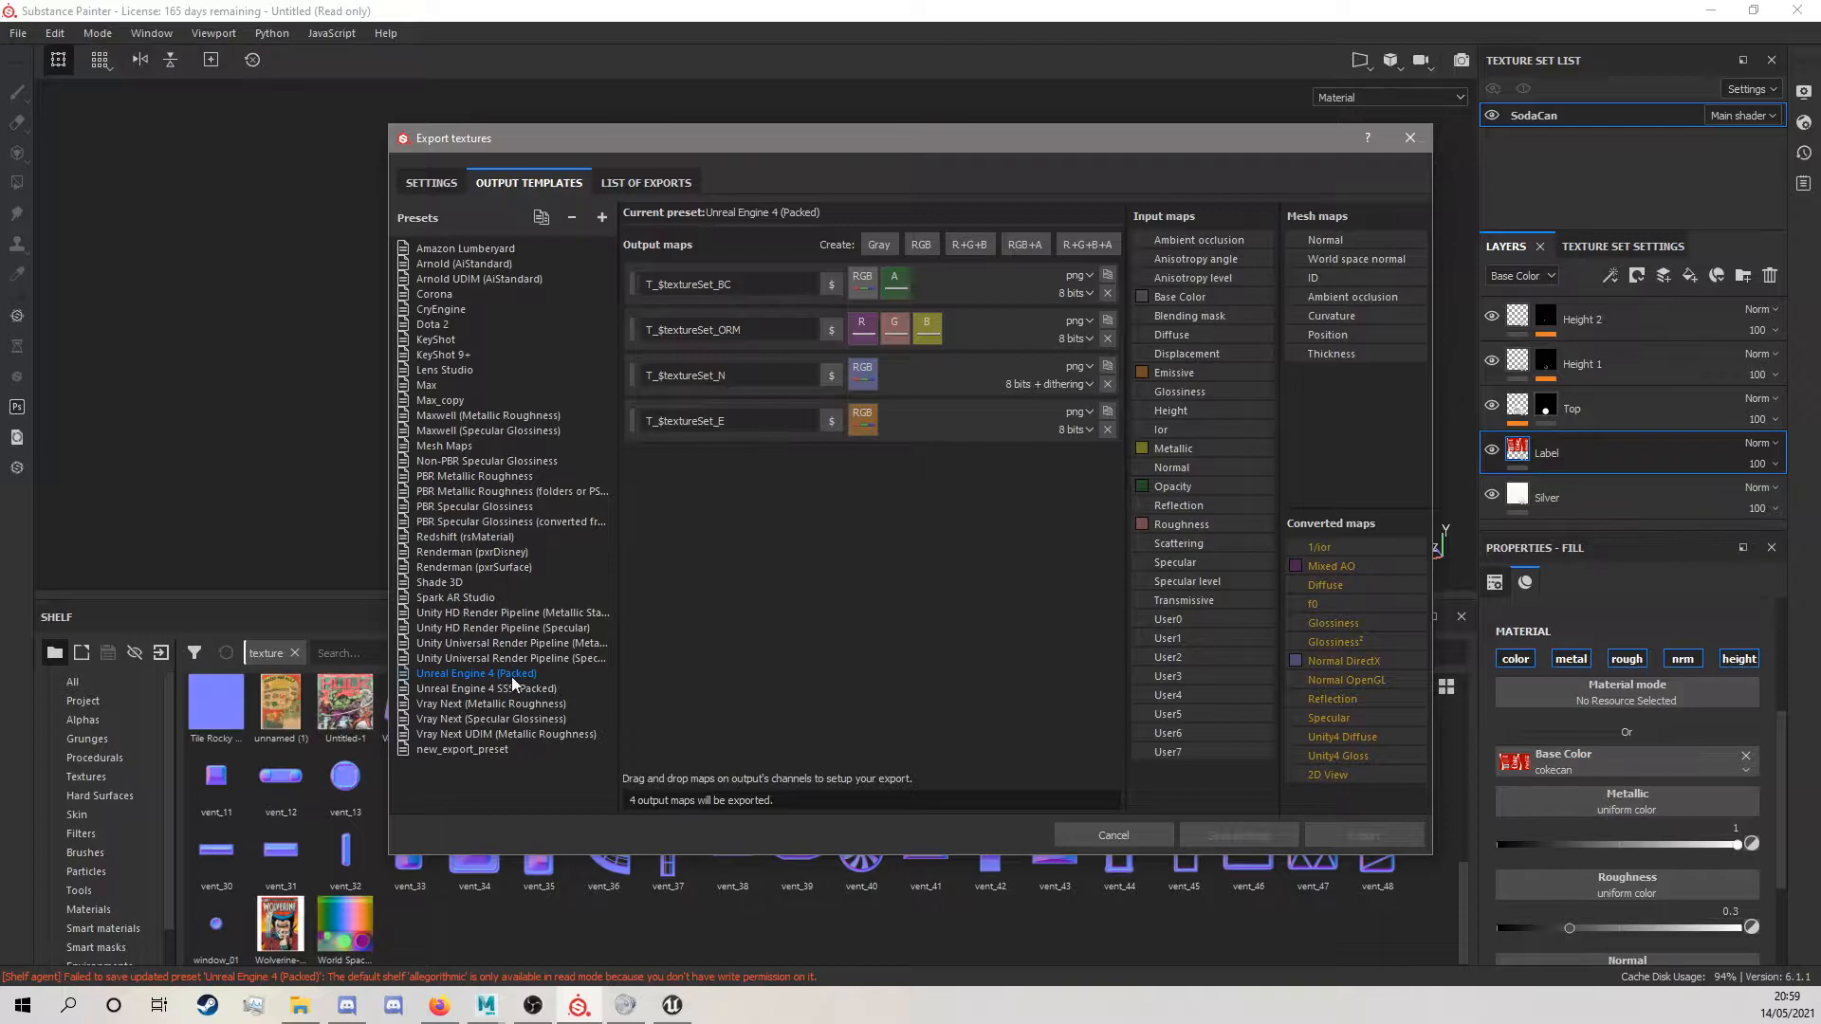
# Set the output template in the general export parameters to Unreal Engine 4 (Packed).
pyautogui.click(429, 183)
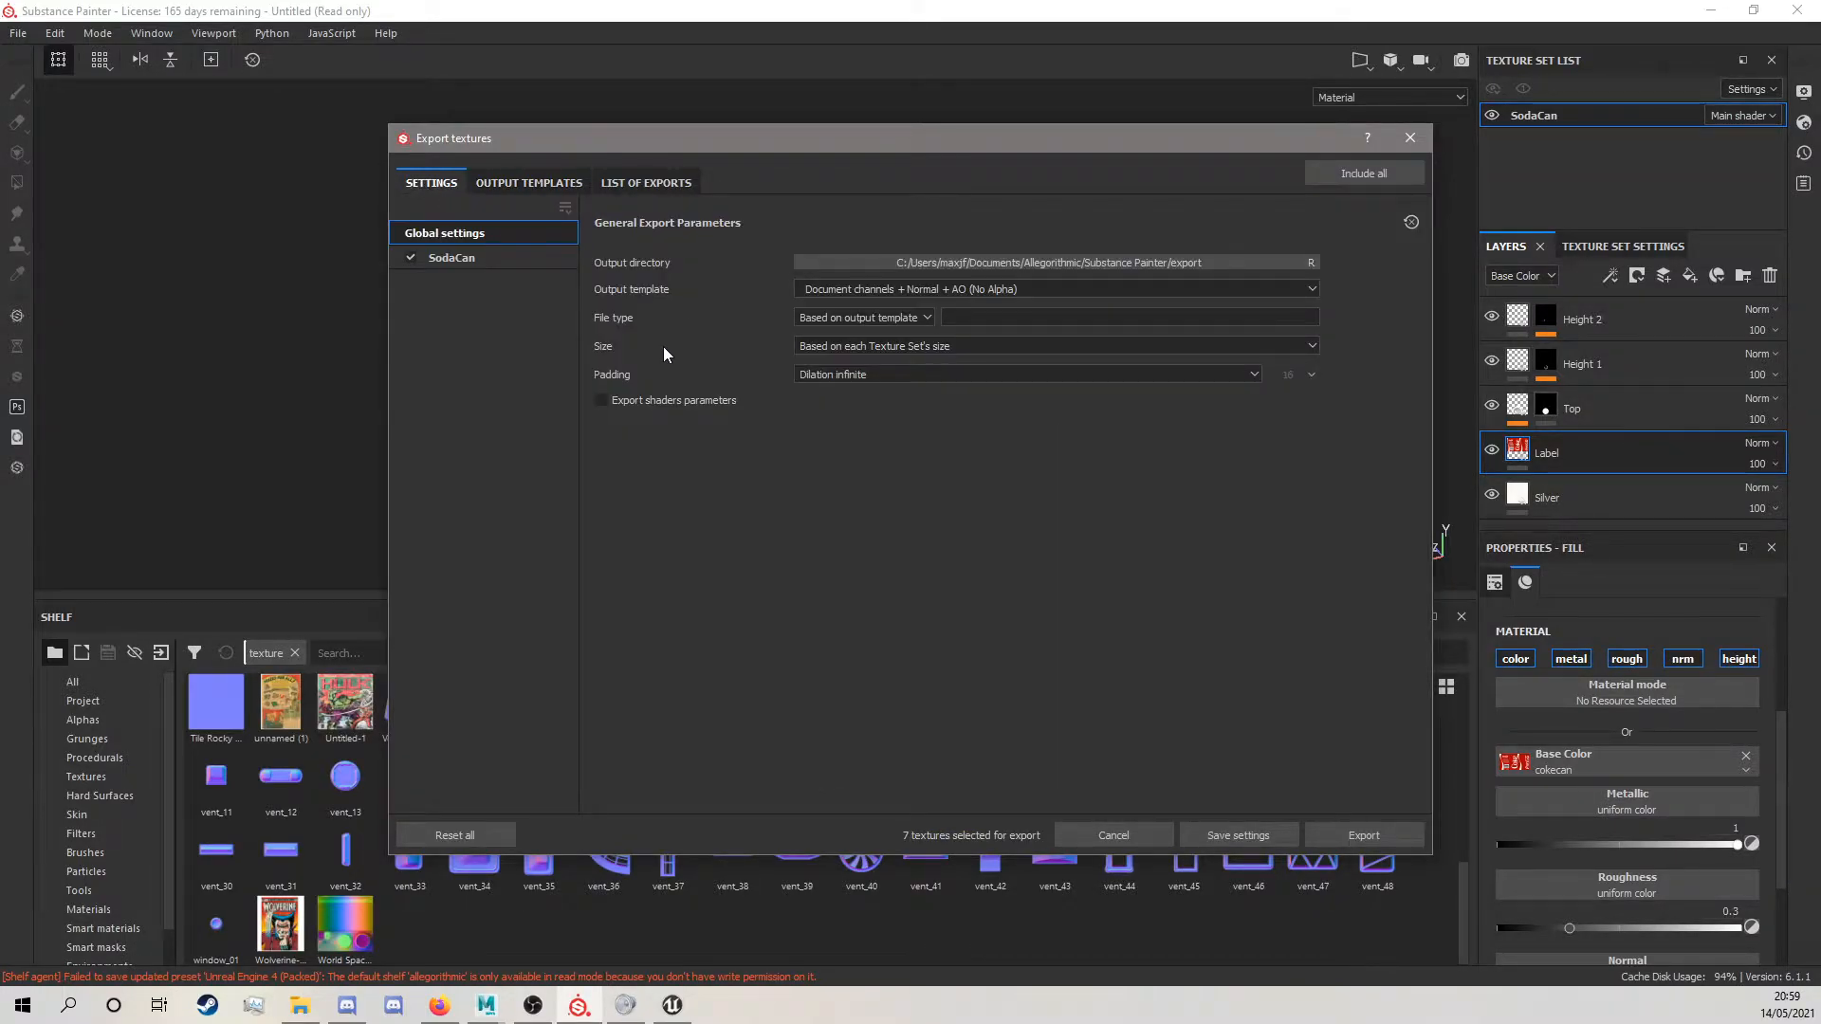
pyautogui.click(831, 288)
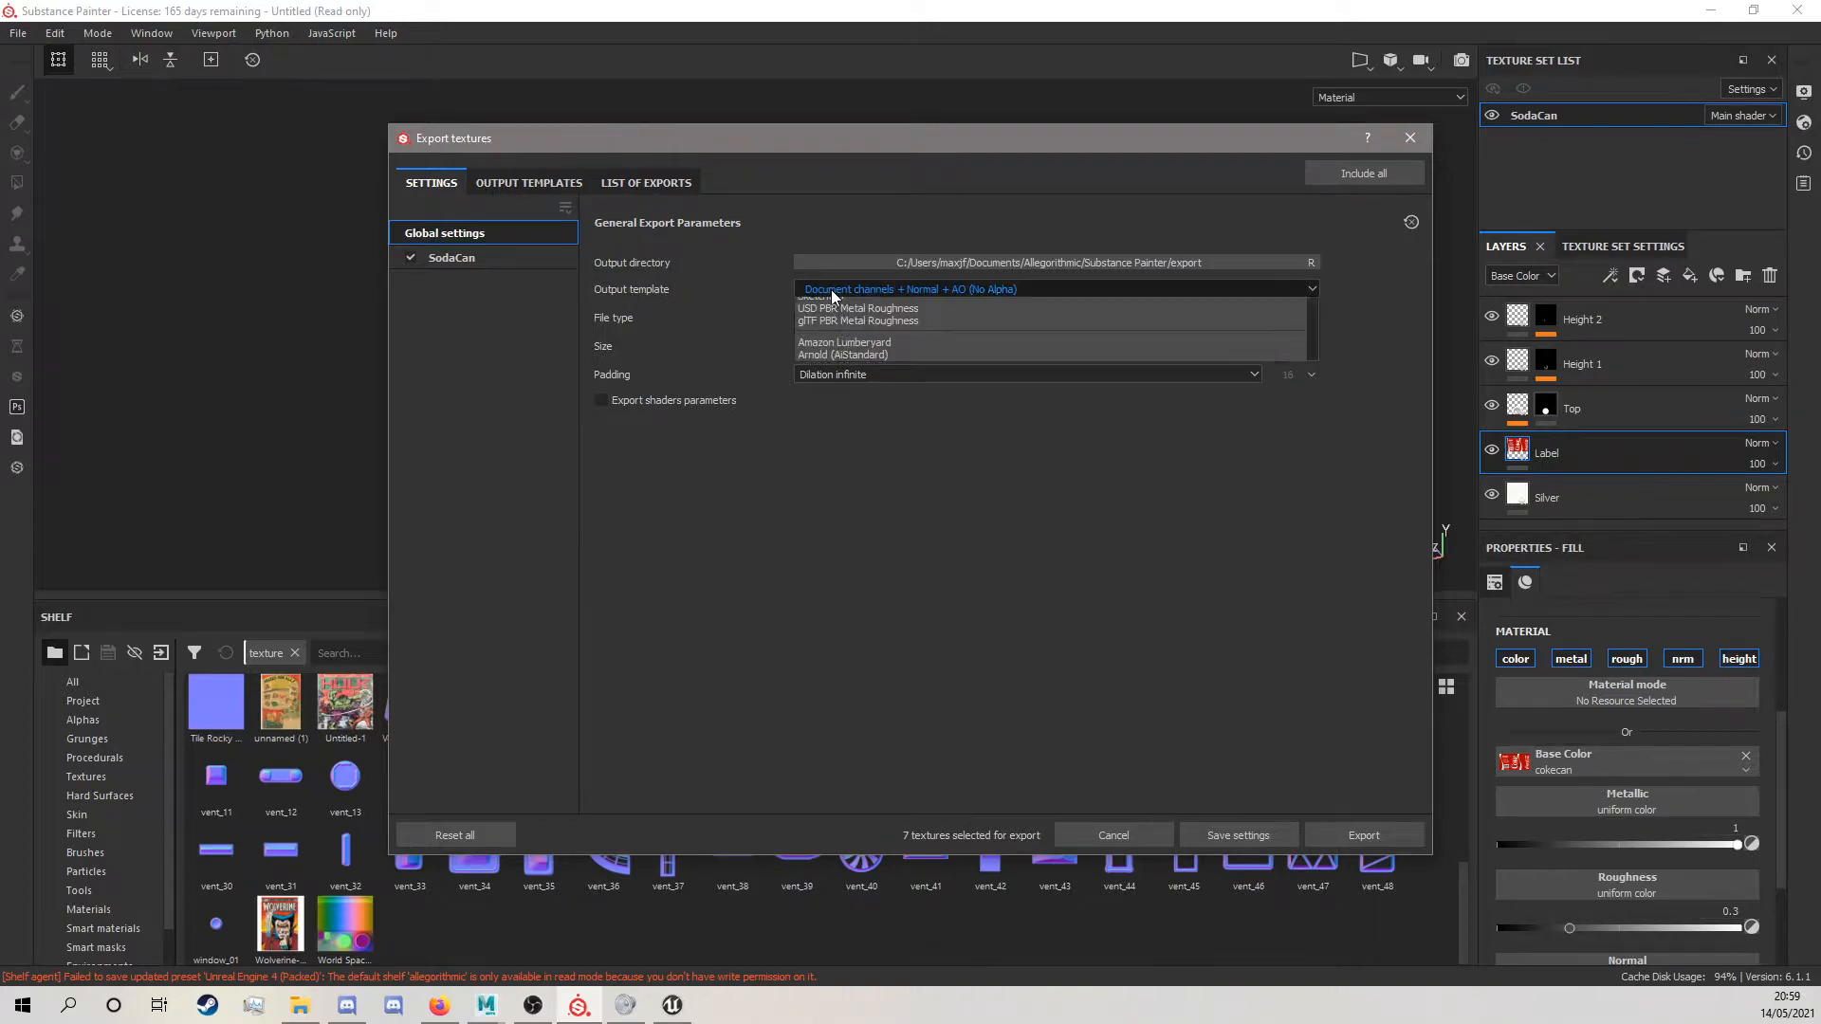
pyautogui.scroll(-5, 846, 355)
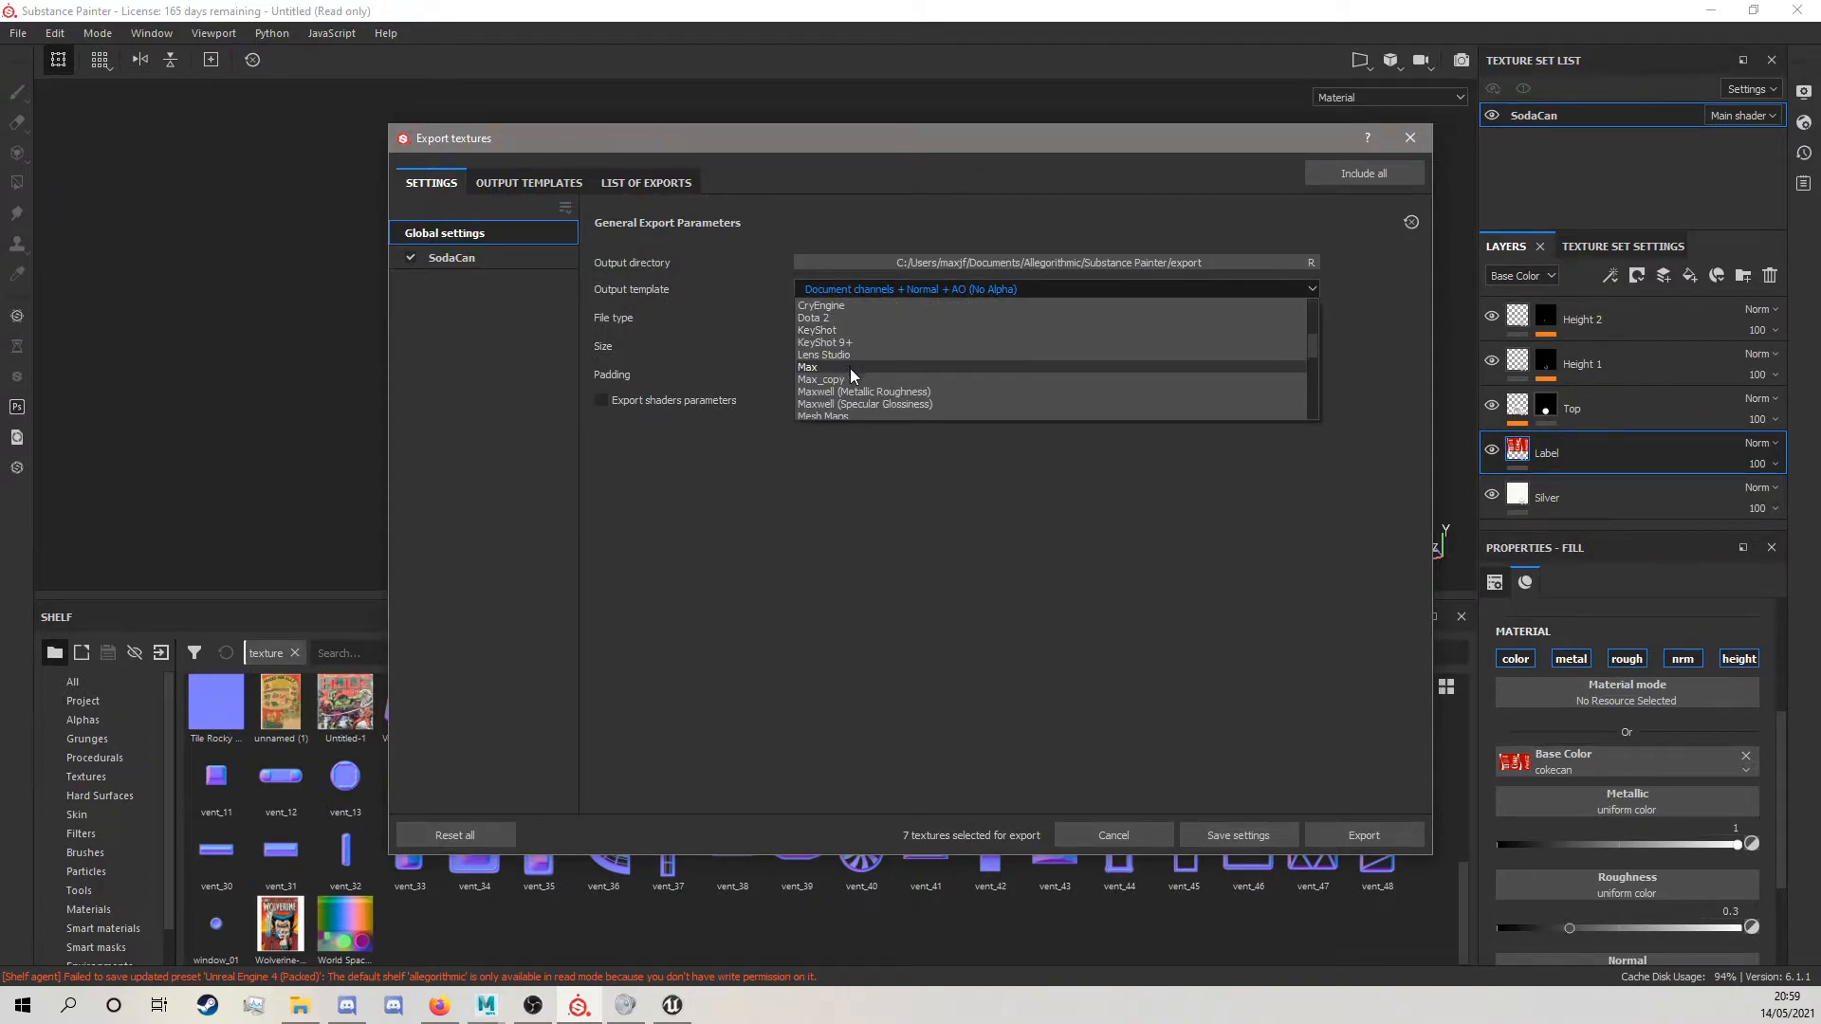
pyautogui.scroll(-1, 840, 402)
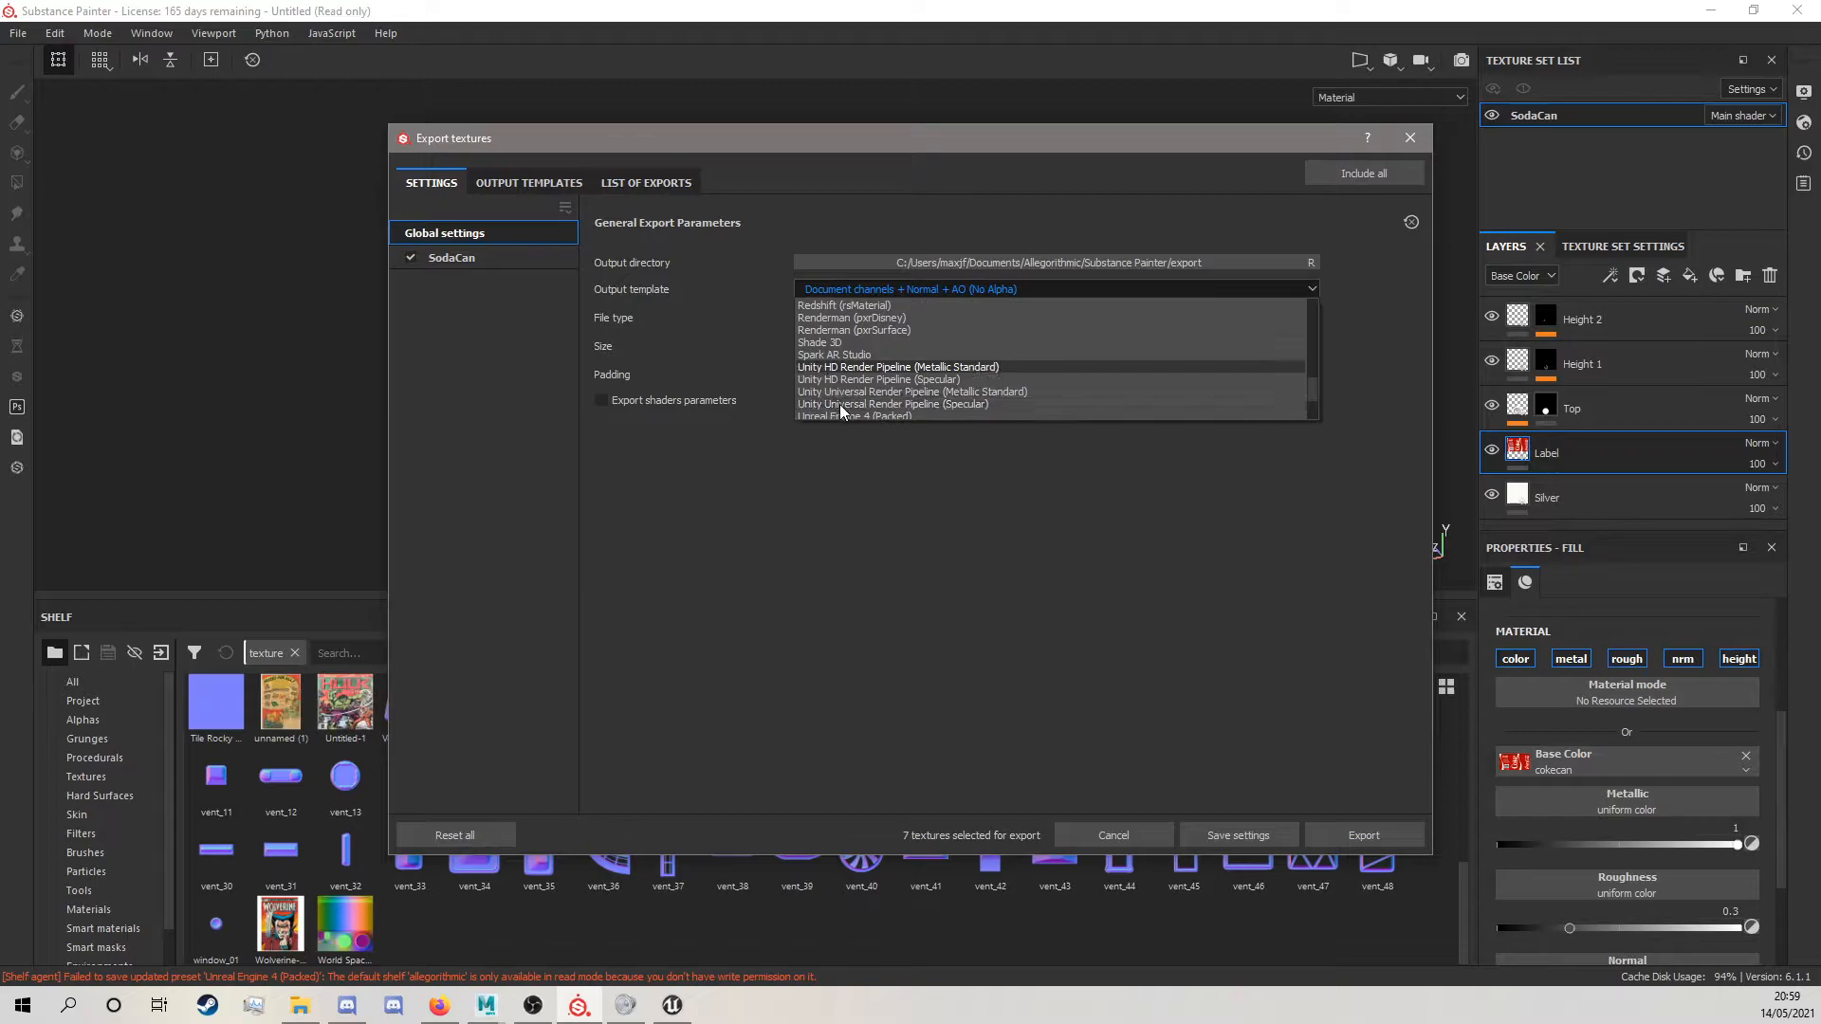
pyautogui.scroll(-2, 863, 399)
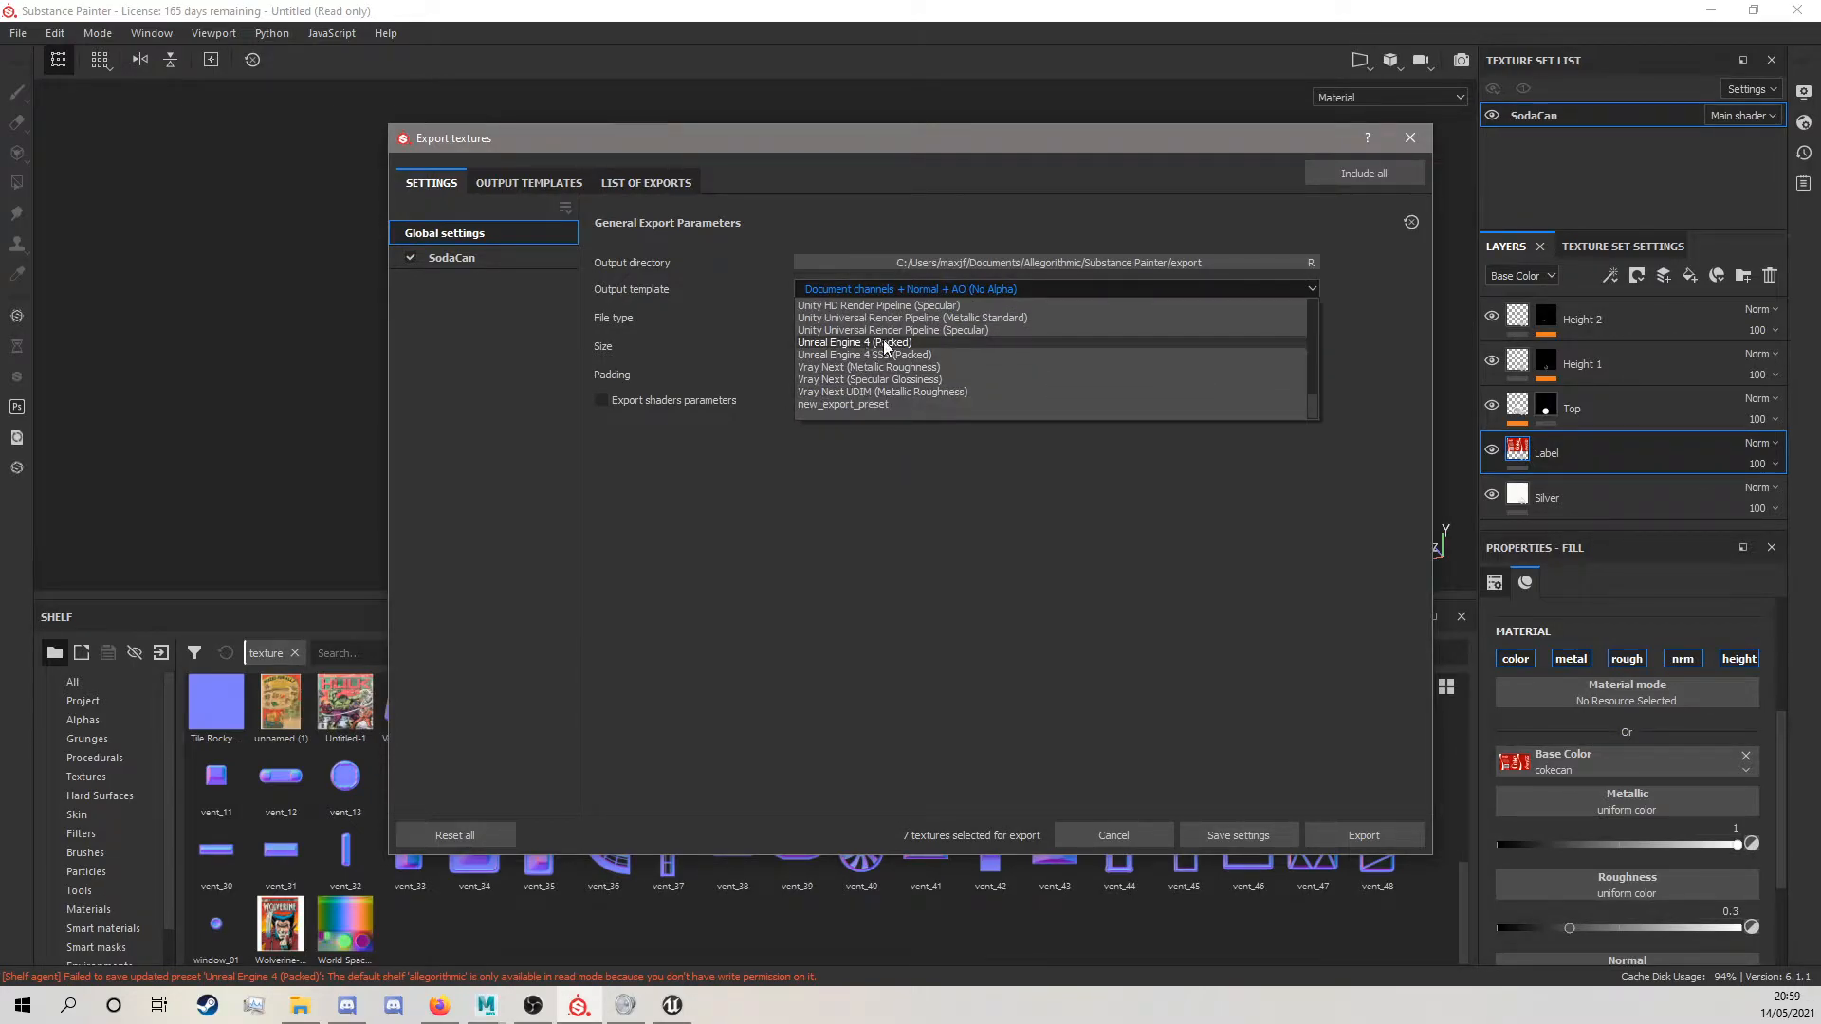
pyautogui.click(866, 343)
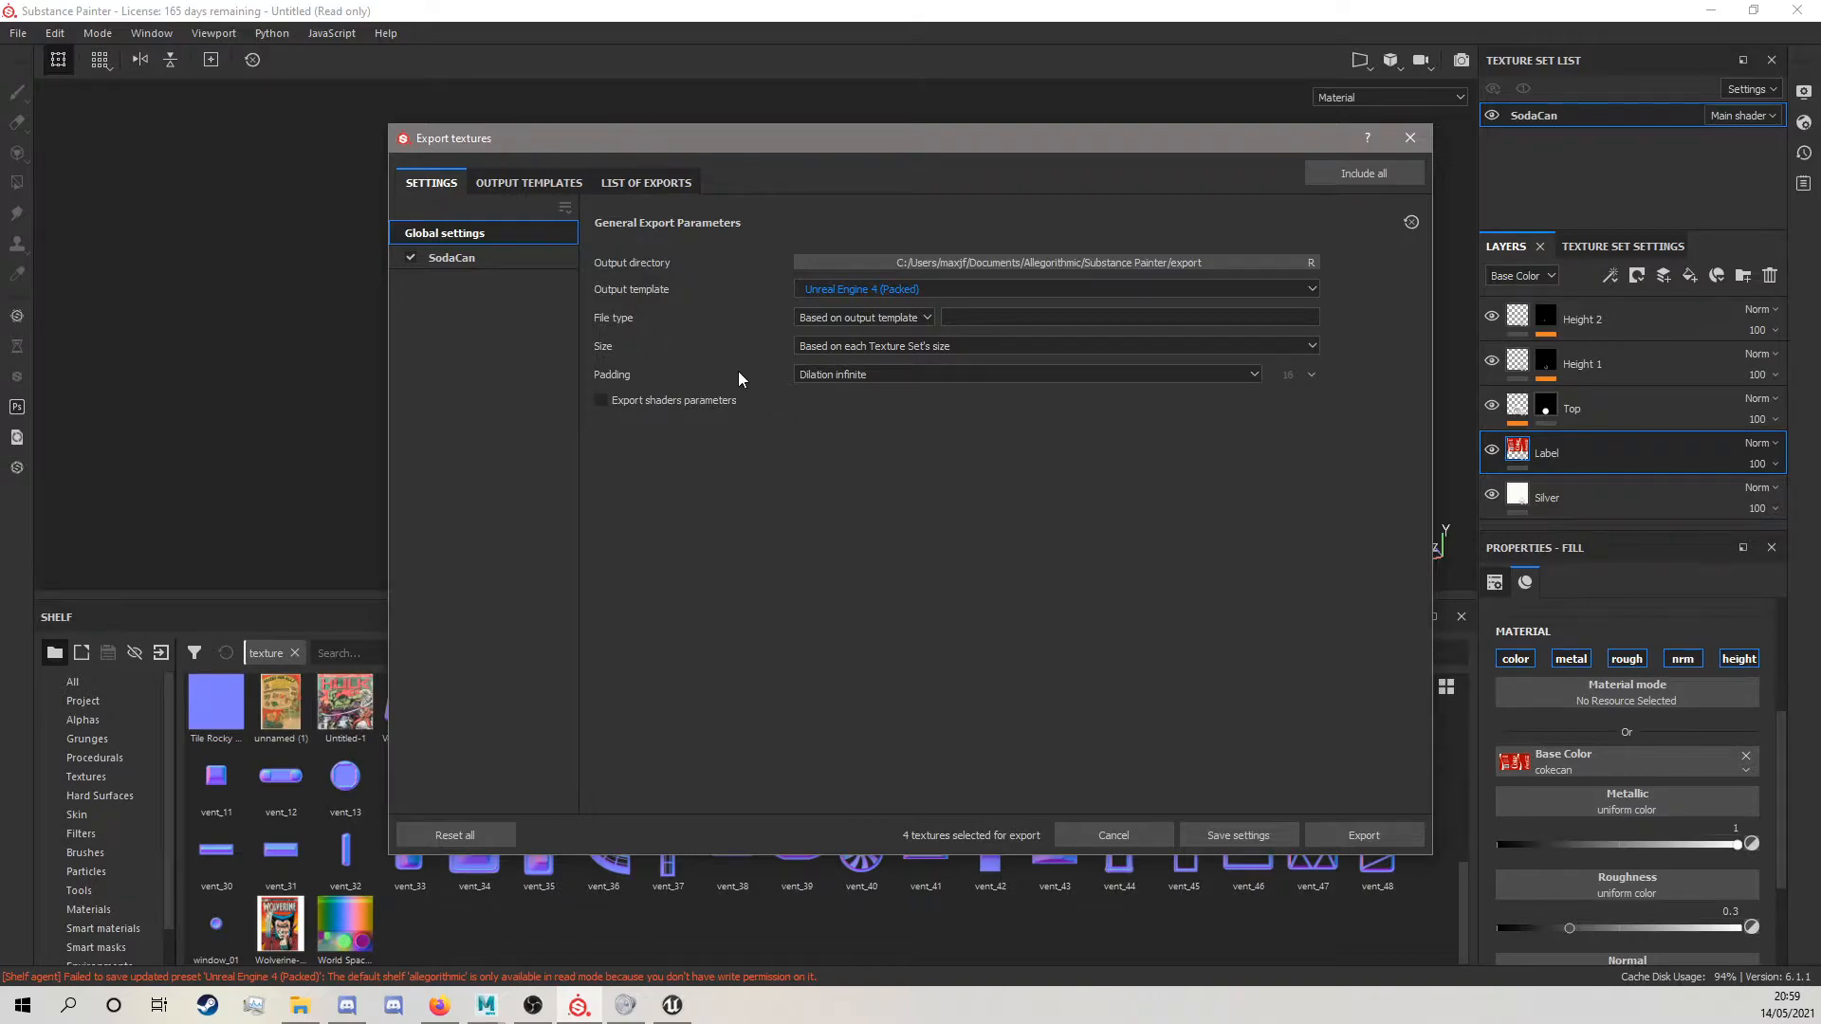
# Review the names and sizes in the list of exports, compare them with the export settings, and close the export dialog.
pyautogui.click(626, 185)
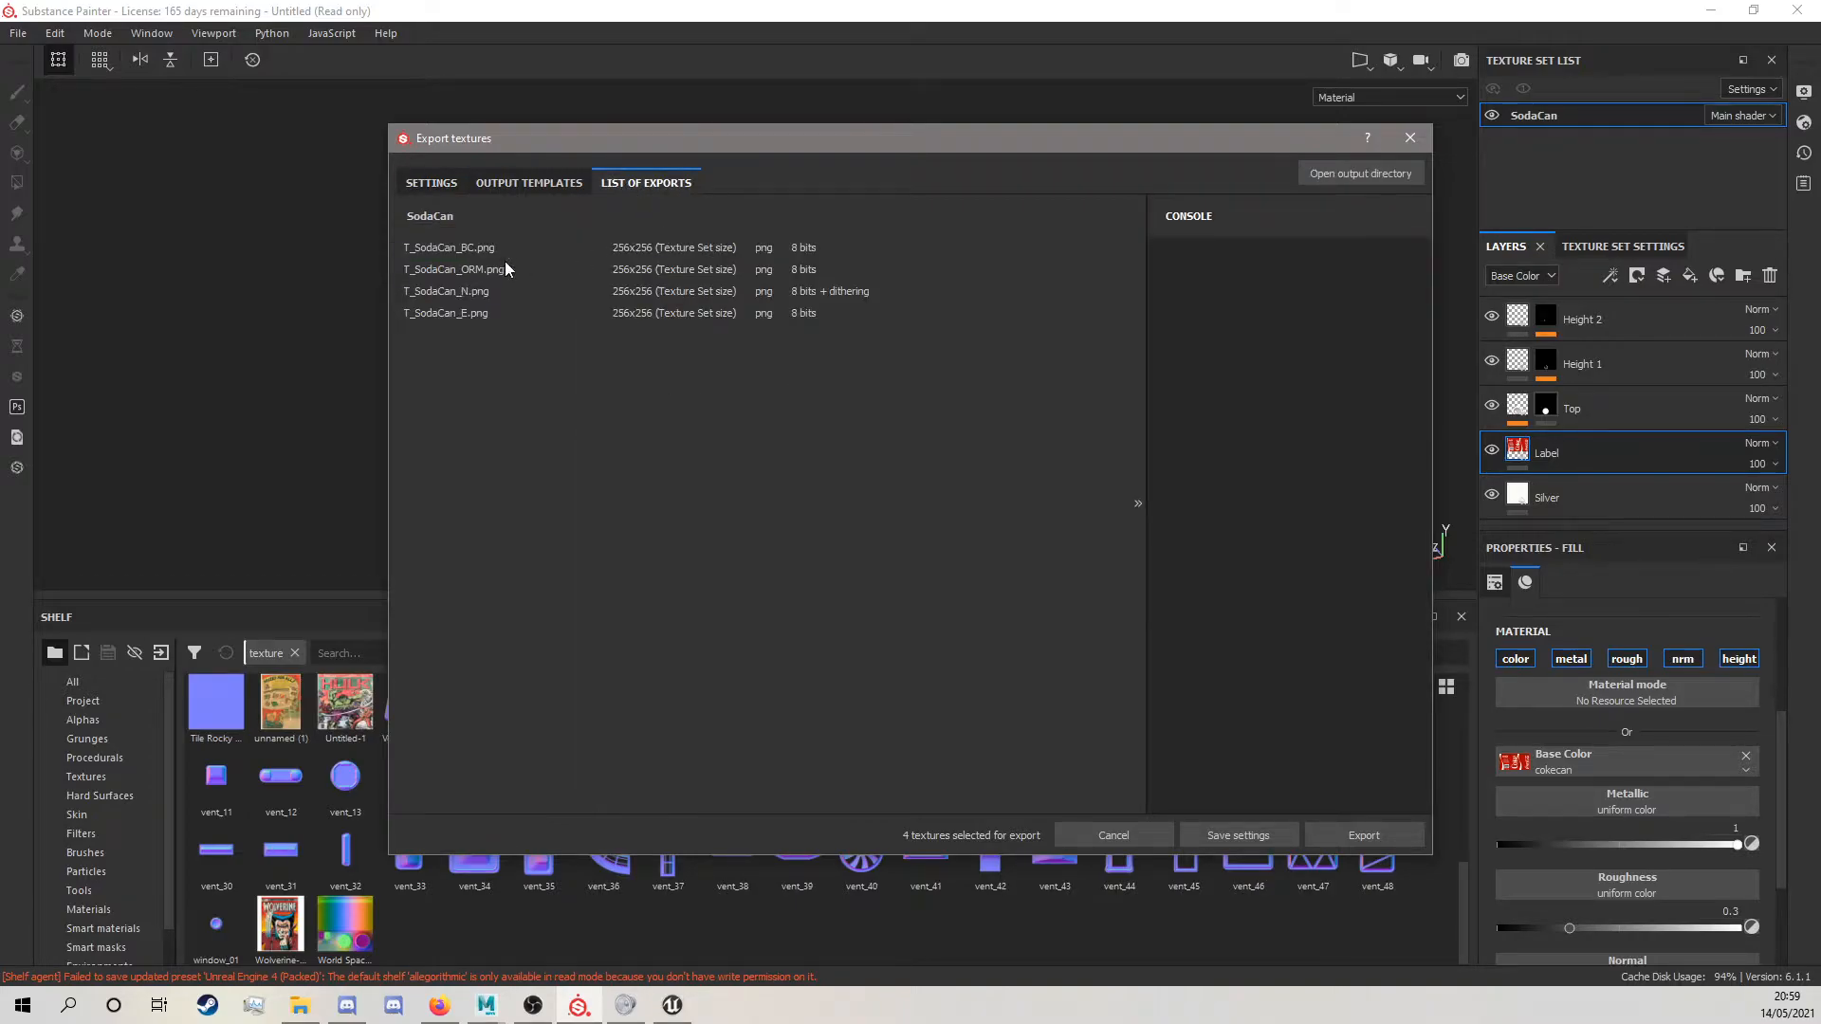
pyautogui.moveTo(664, 140); pyautogui.dragTo(899, 181)
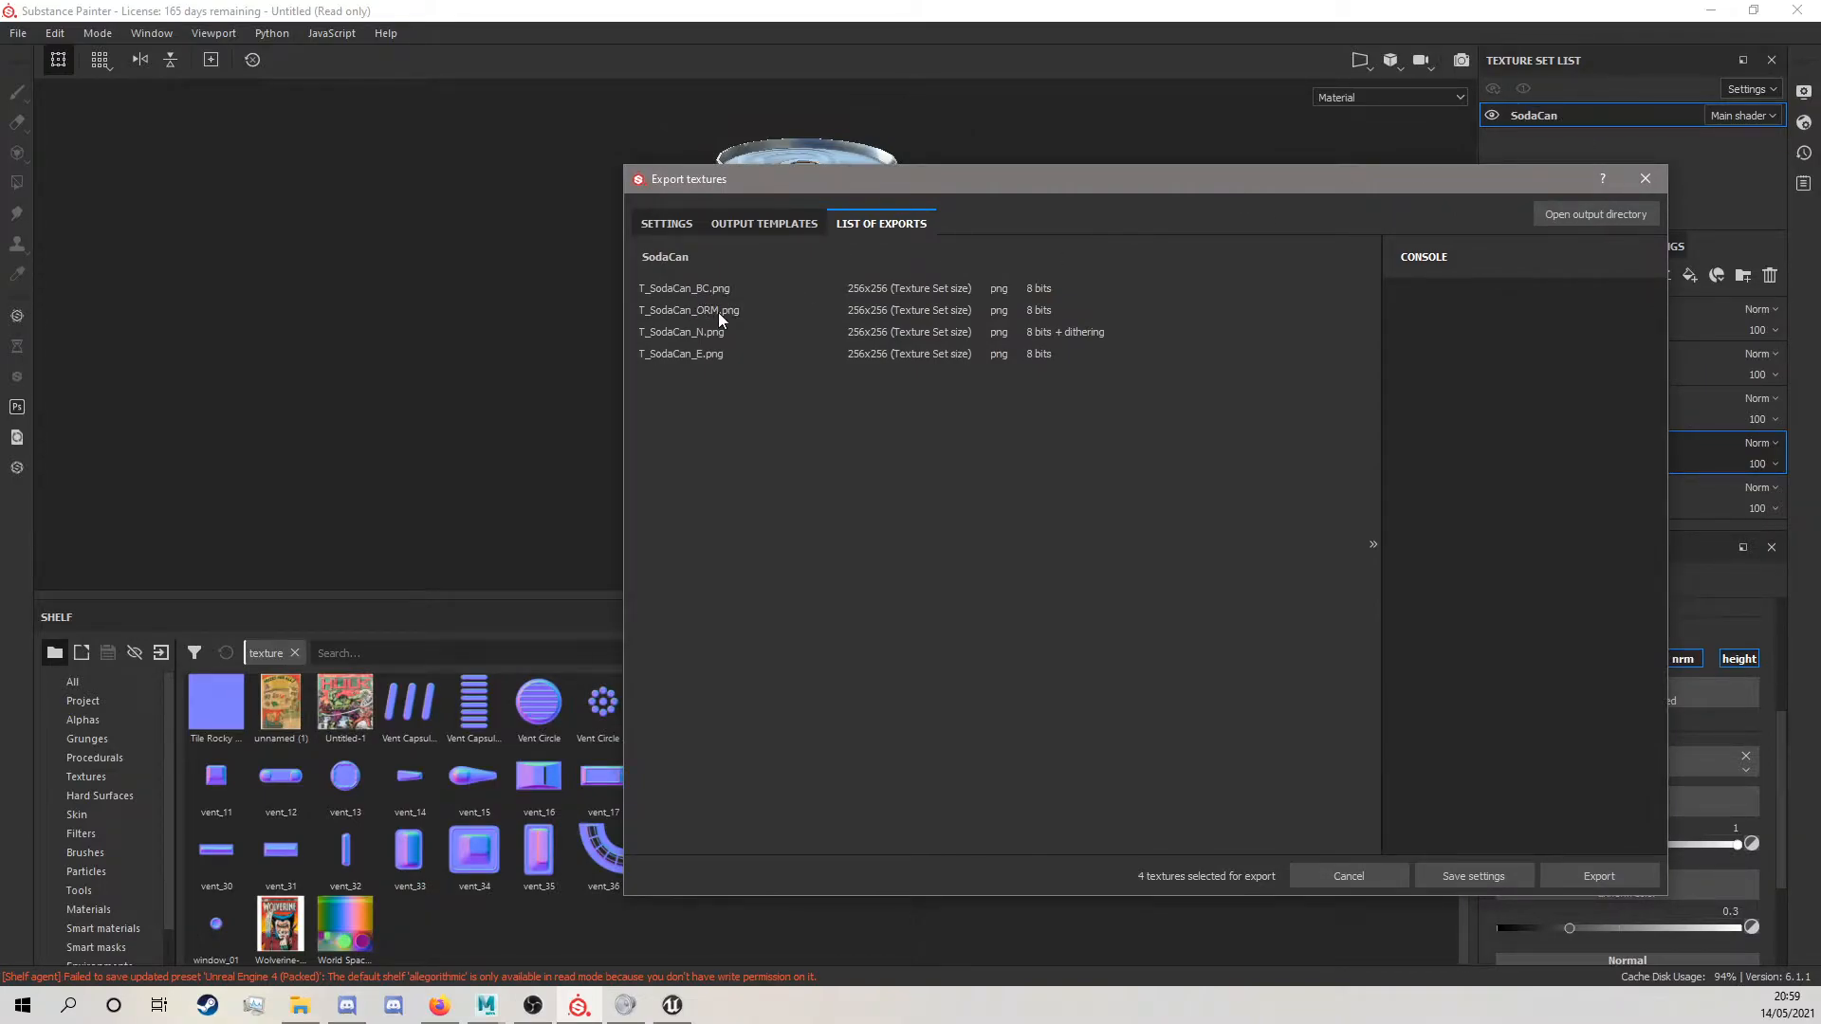
pyautogui.click(666, 224)
pyautogui.click(881, 224)
pyautogui.click(693, 224)
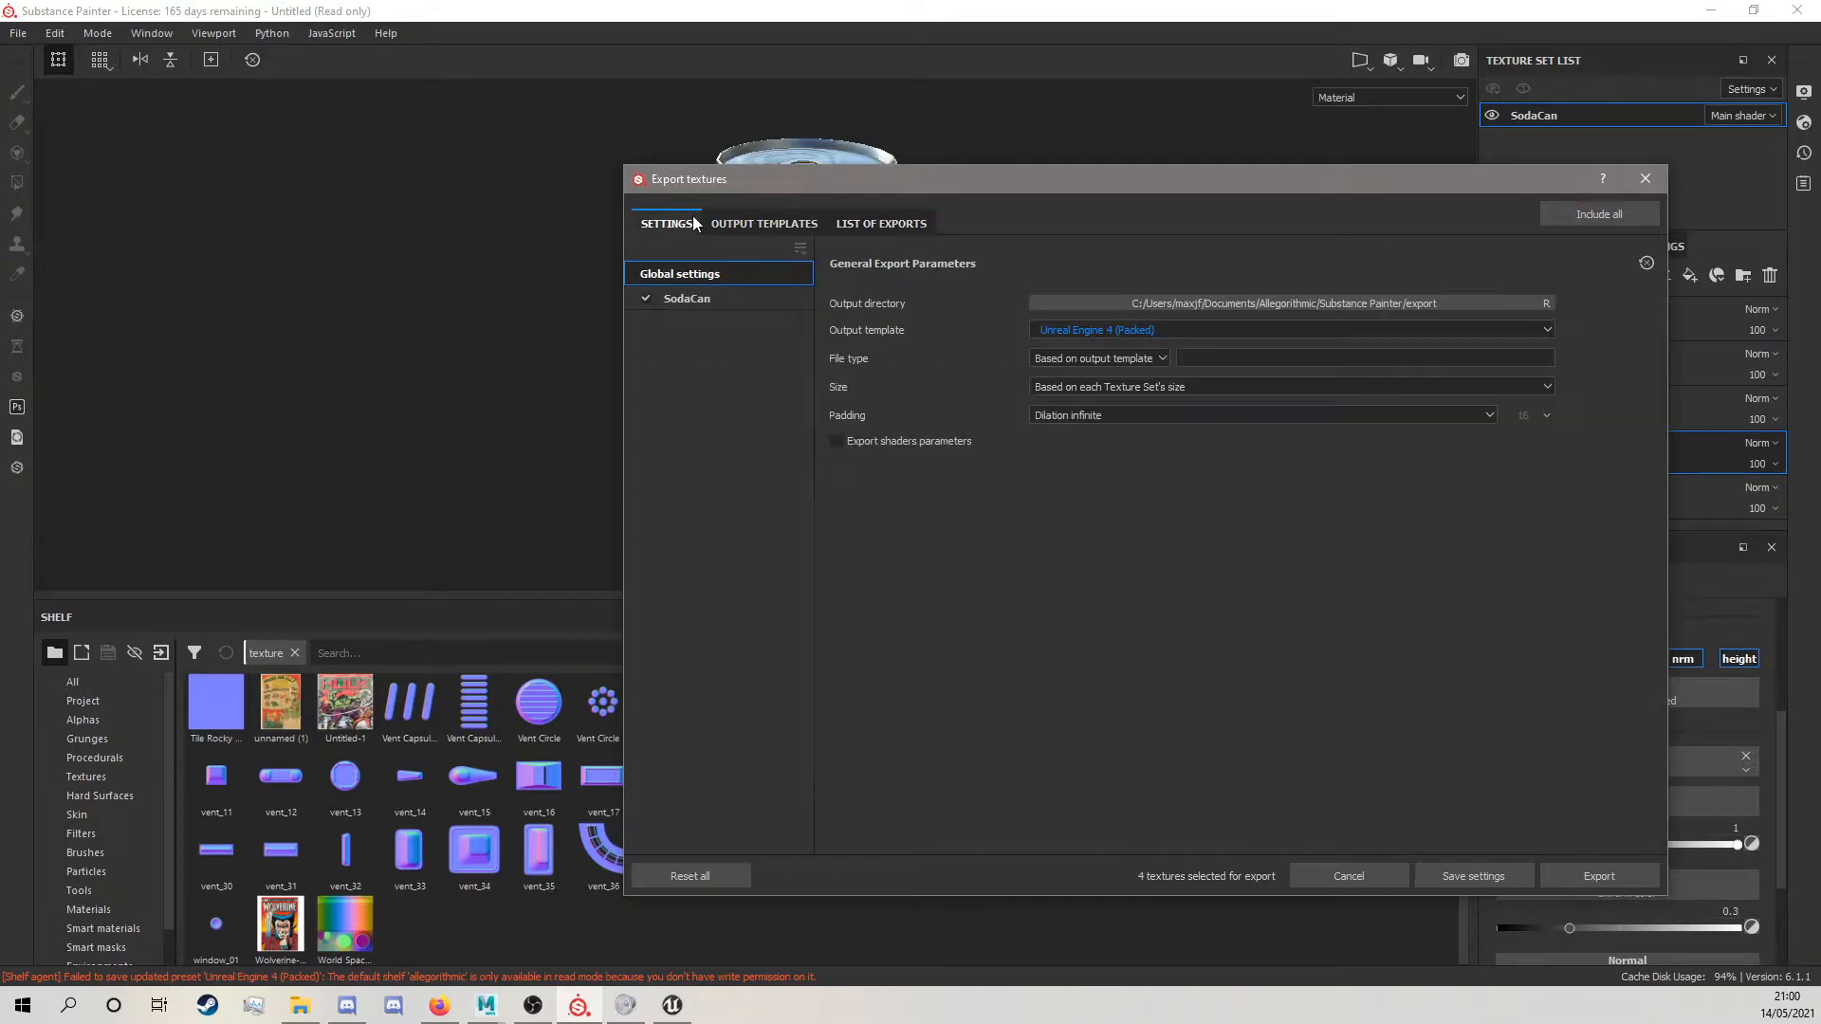
pyautogui.click(795, 224)
pyautogui.click(829, 225)
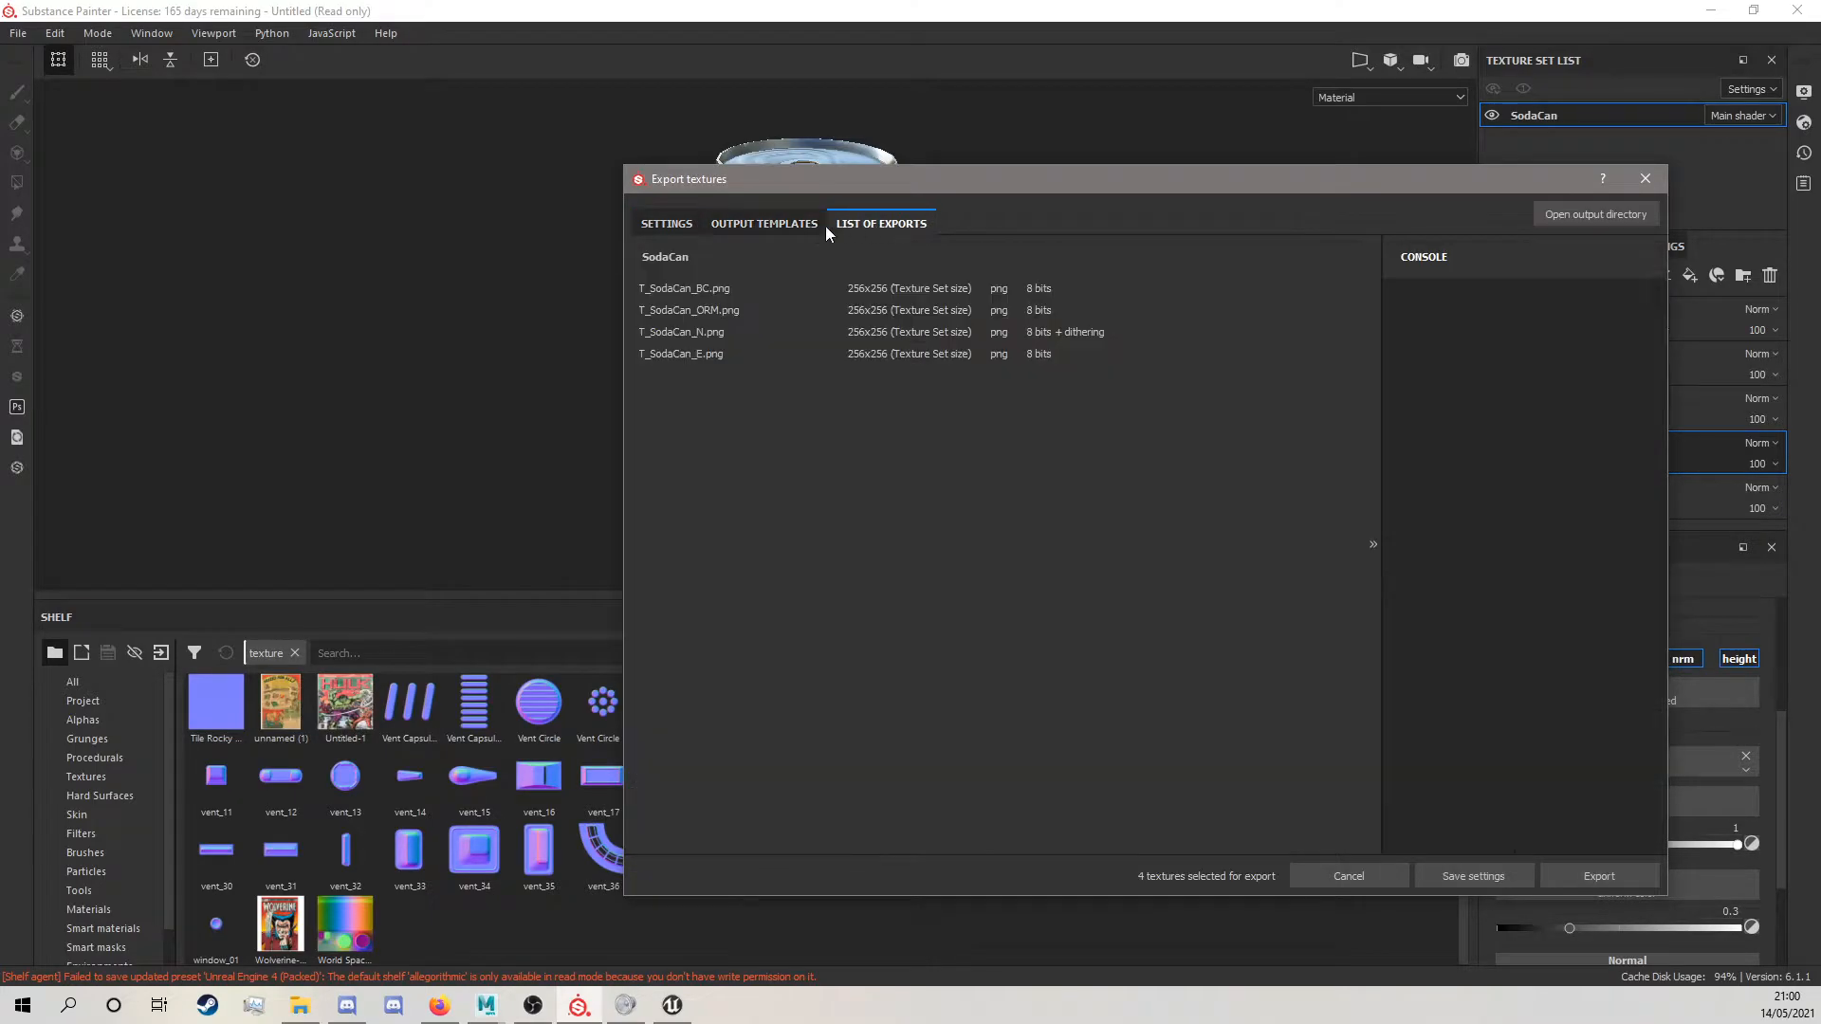
pyautogui.click(681, 224)
pyautogui.moveTo(1066, 188); pyautogui.dragTo(645, 264)
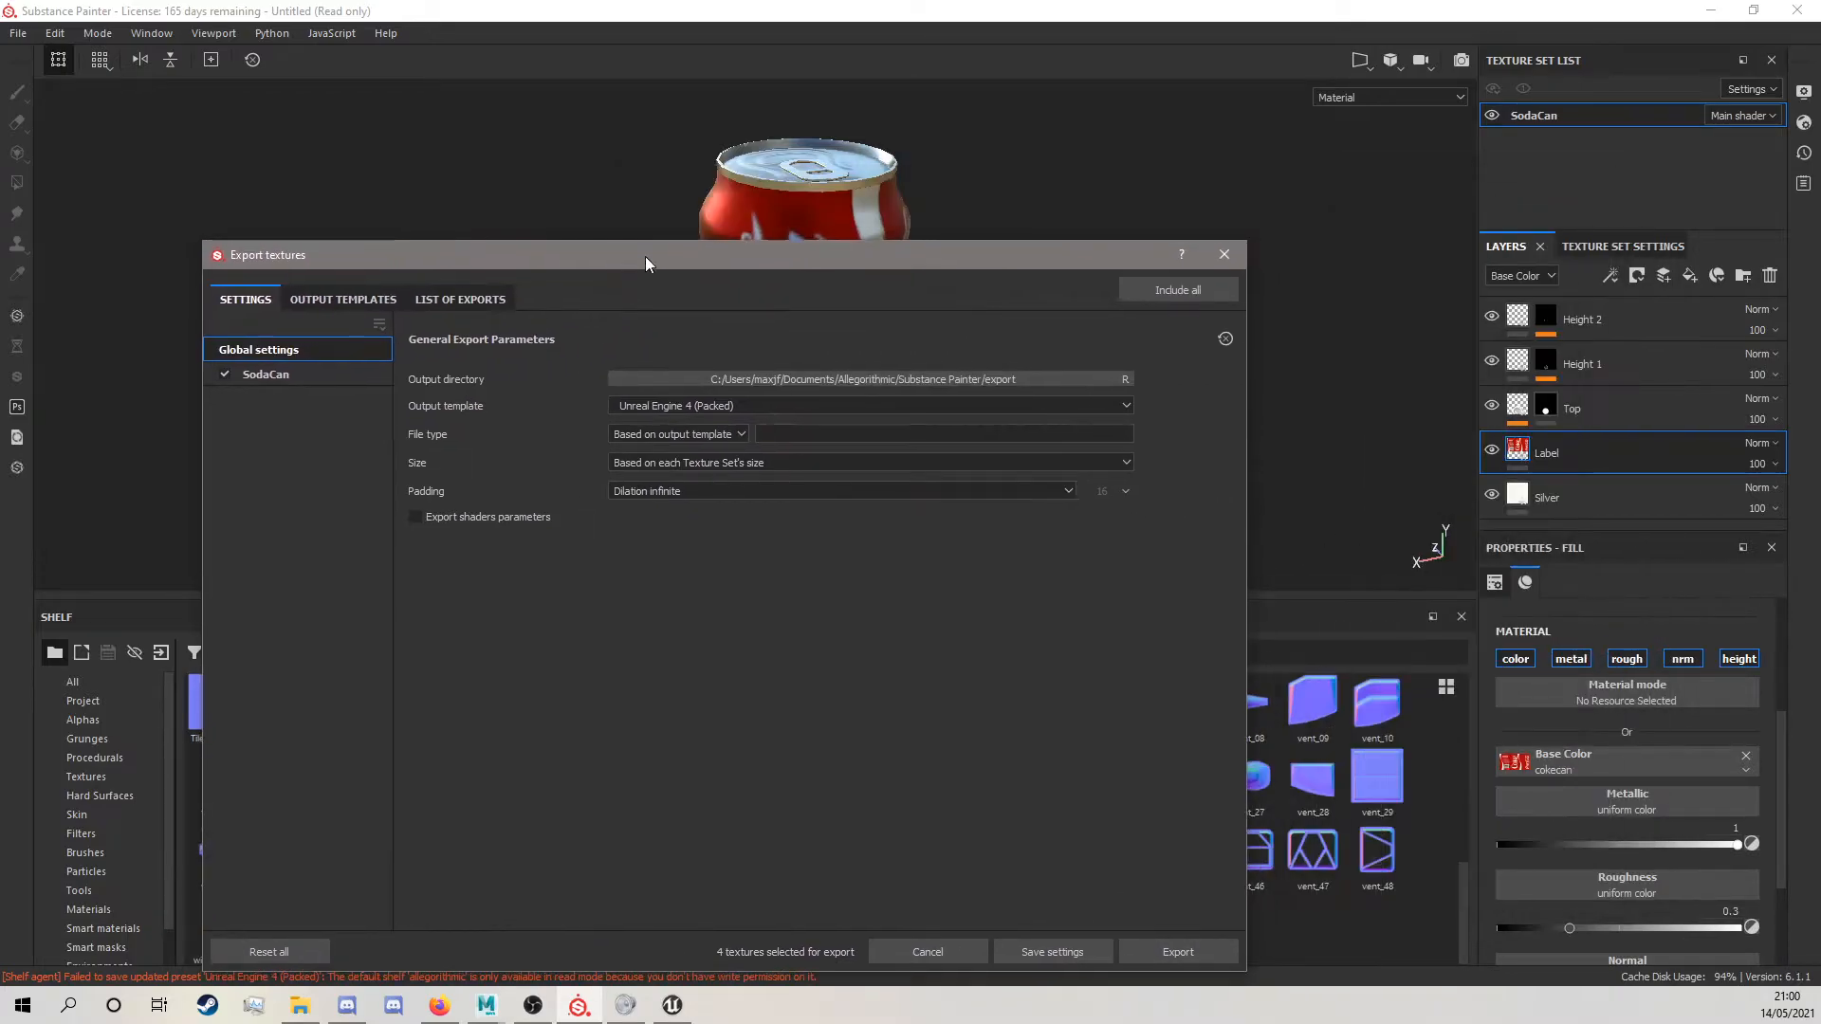
pyautogui.click(1624, 243)
pyautogui.click(1223, 255)
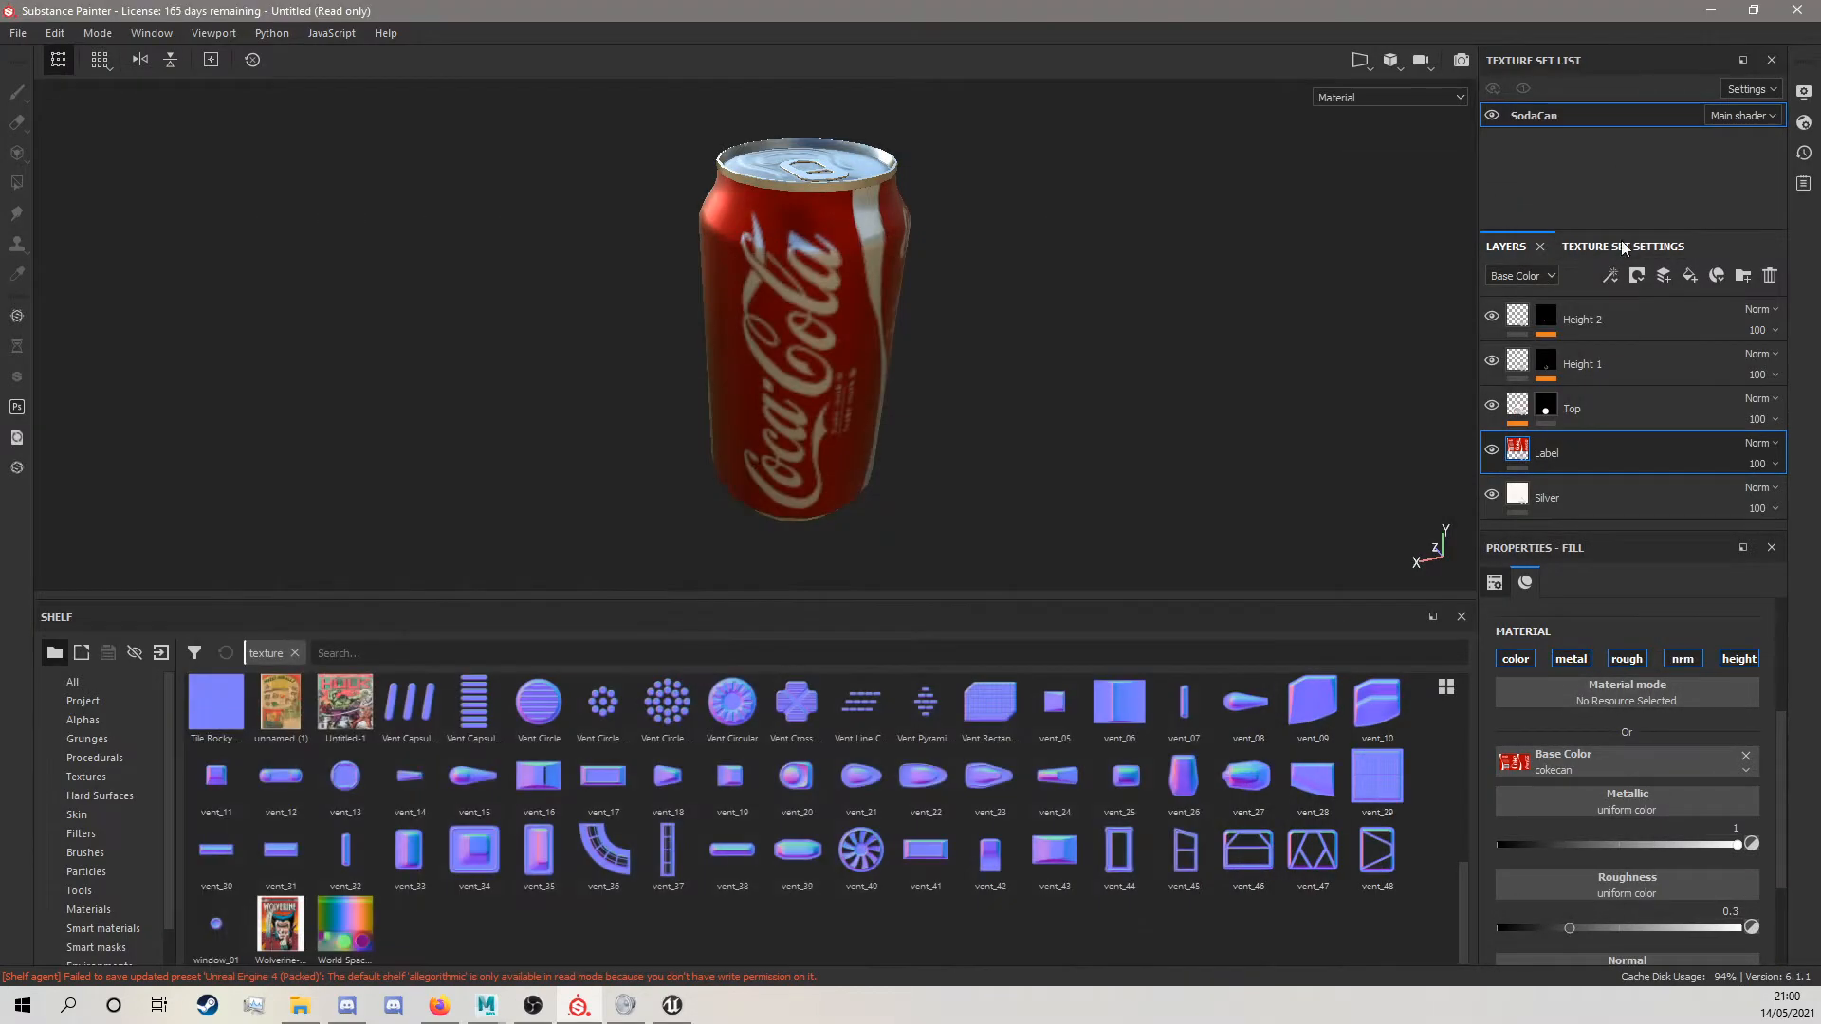
# Set the SodaCan texture set's size to 1024.
pyautogui.click(1624, 246)
pyautogui.click(1575, 378)
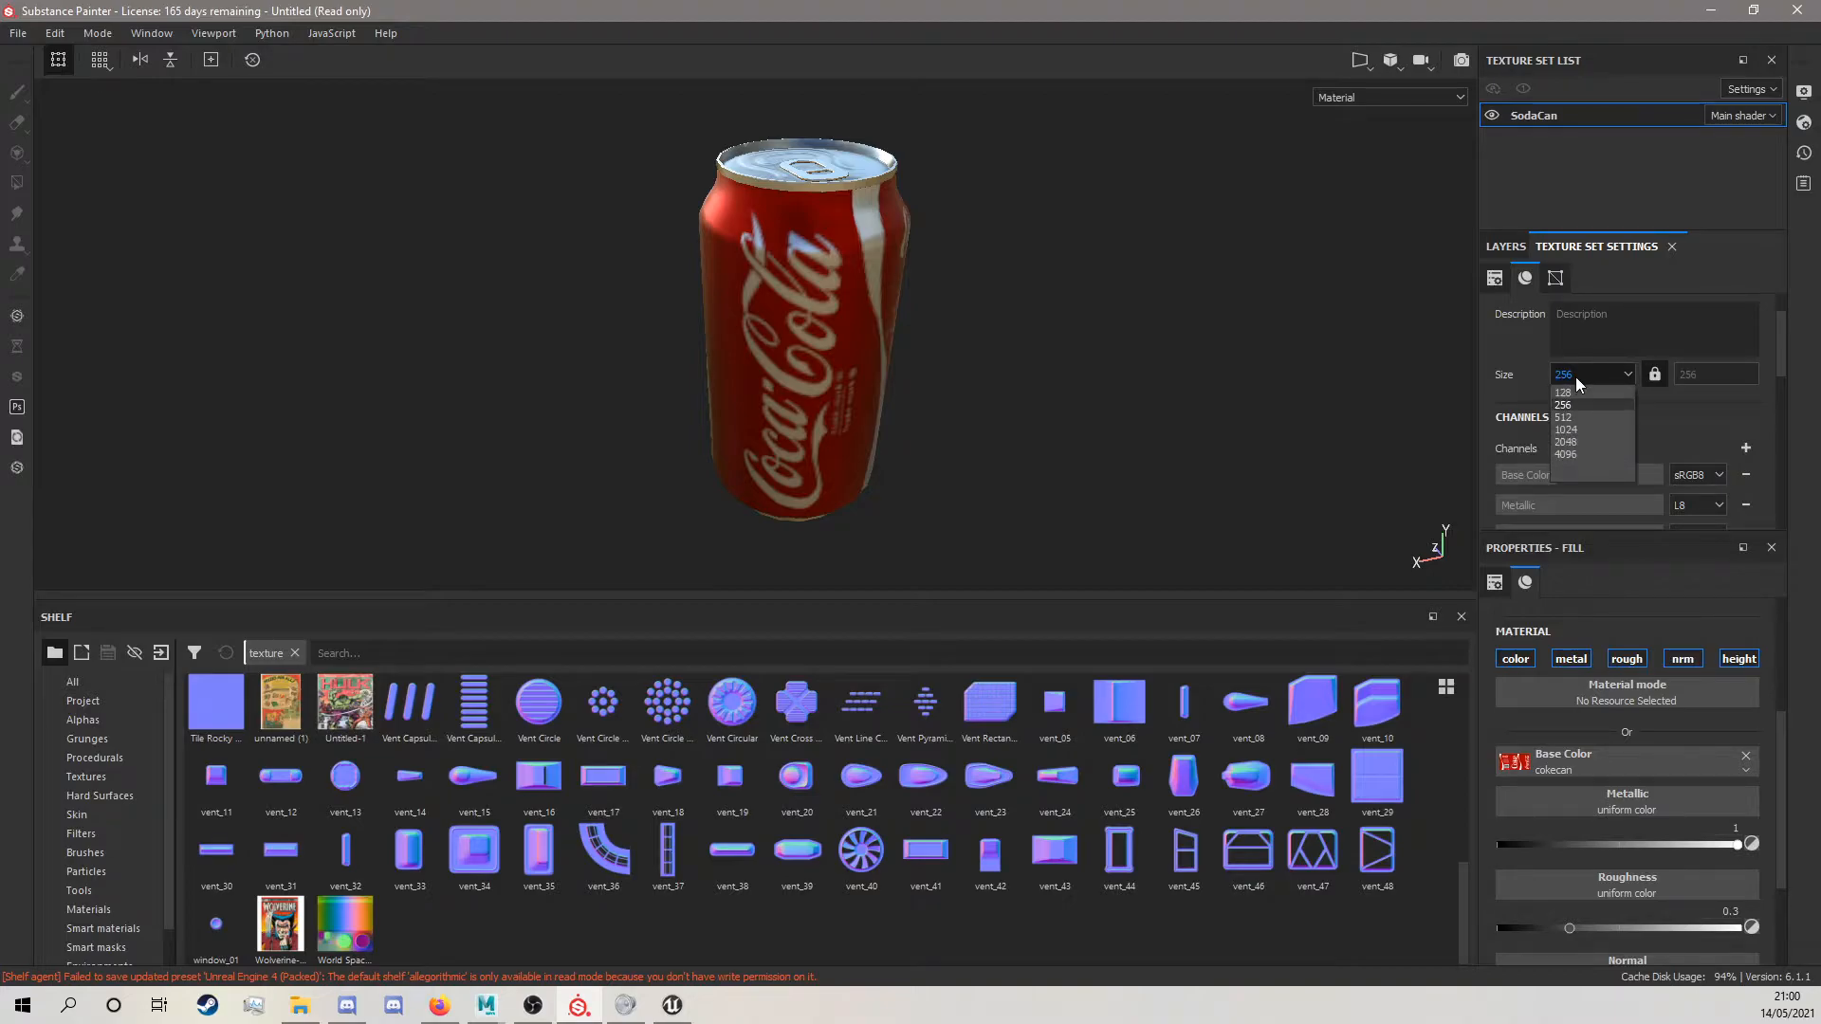
pyautogui.click(1575, 434)
pyautogui.click(1567, 378)
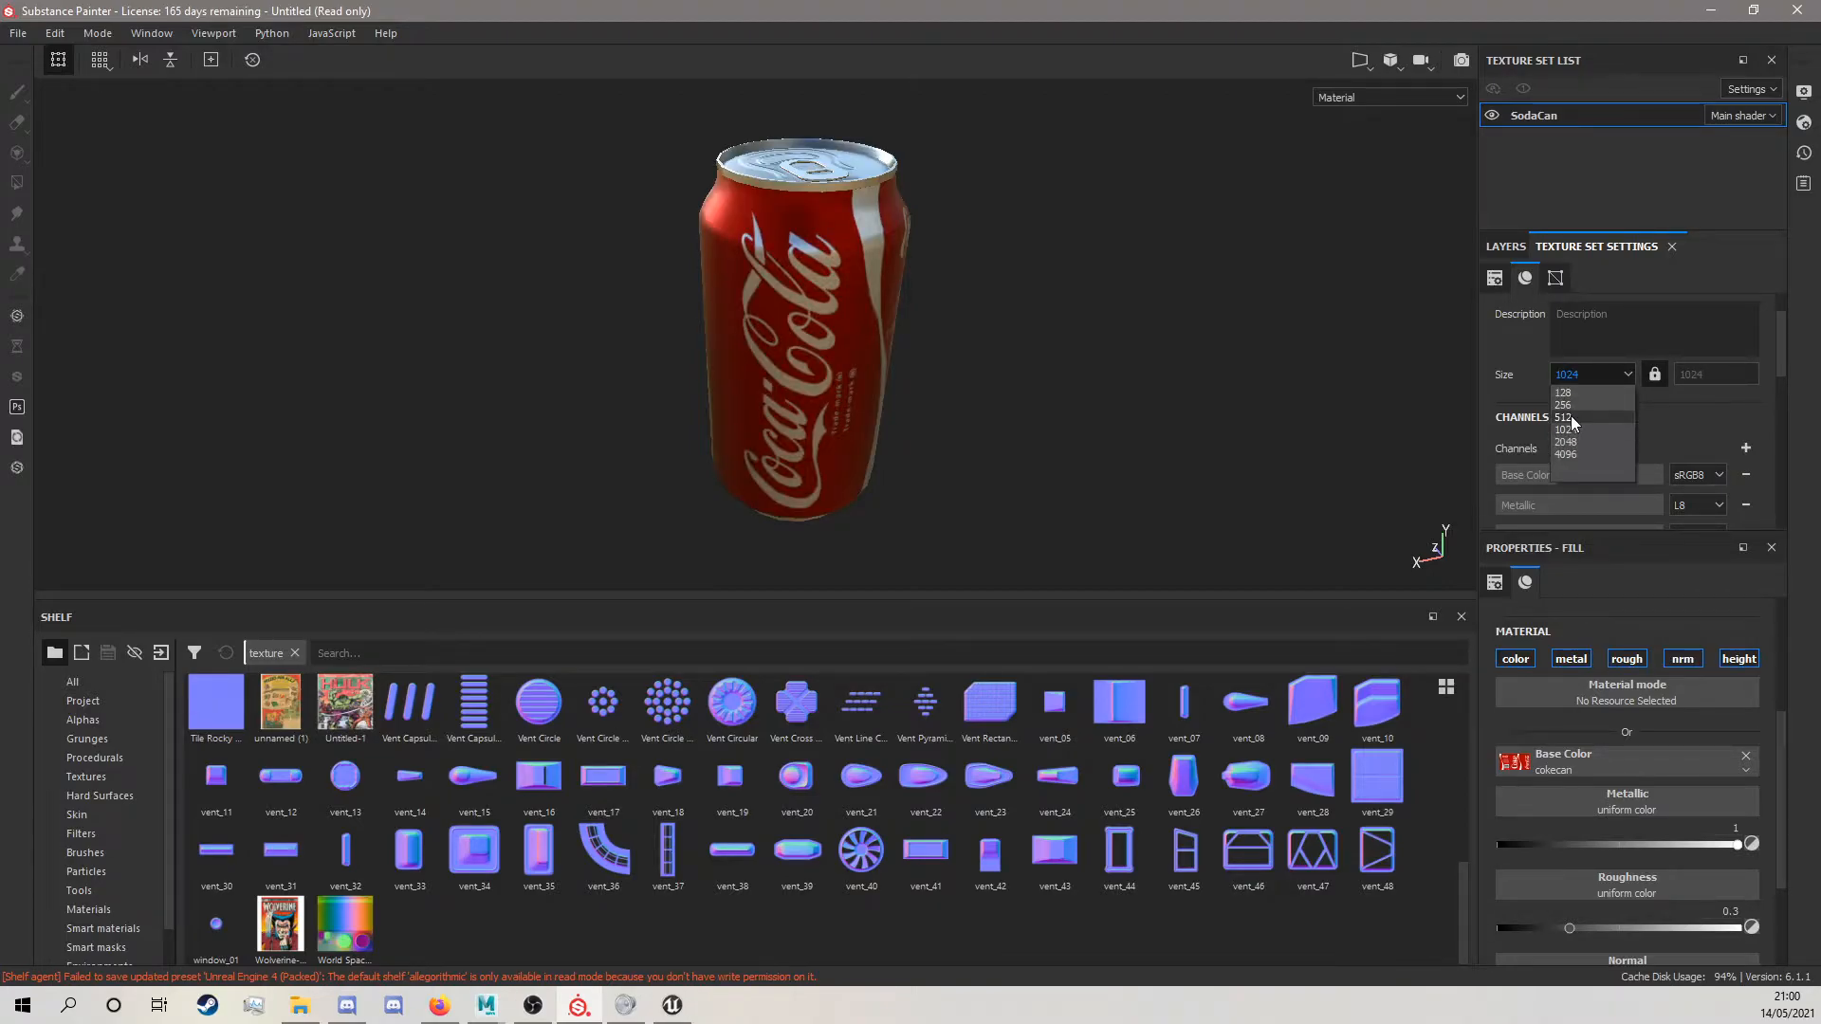
pyautogui.click(1518, 370)
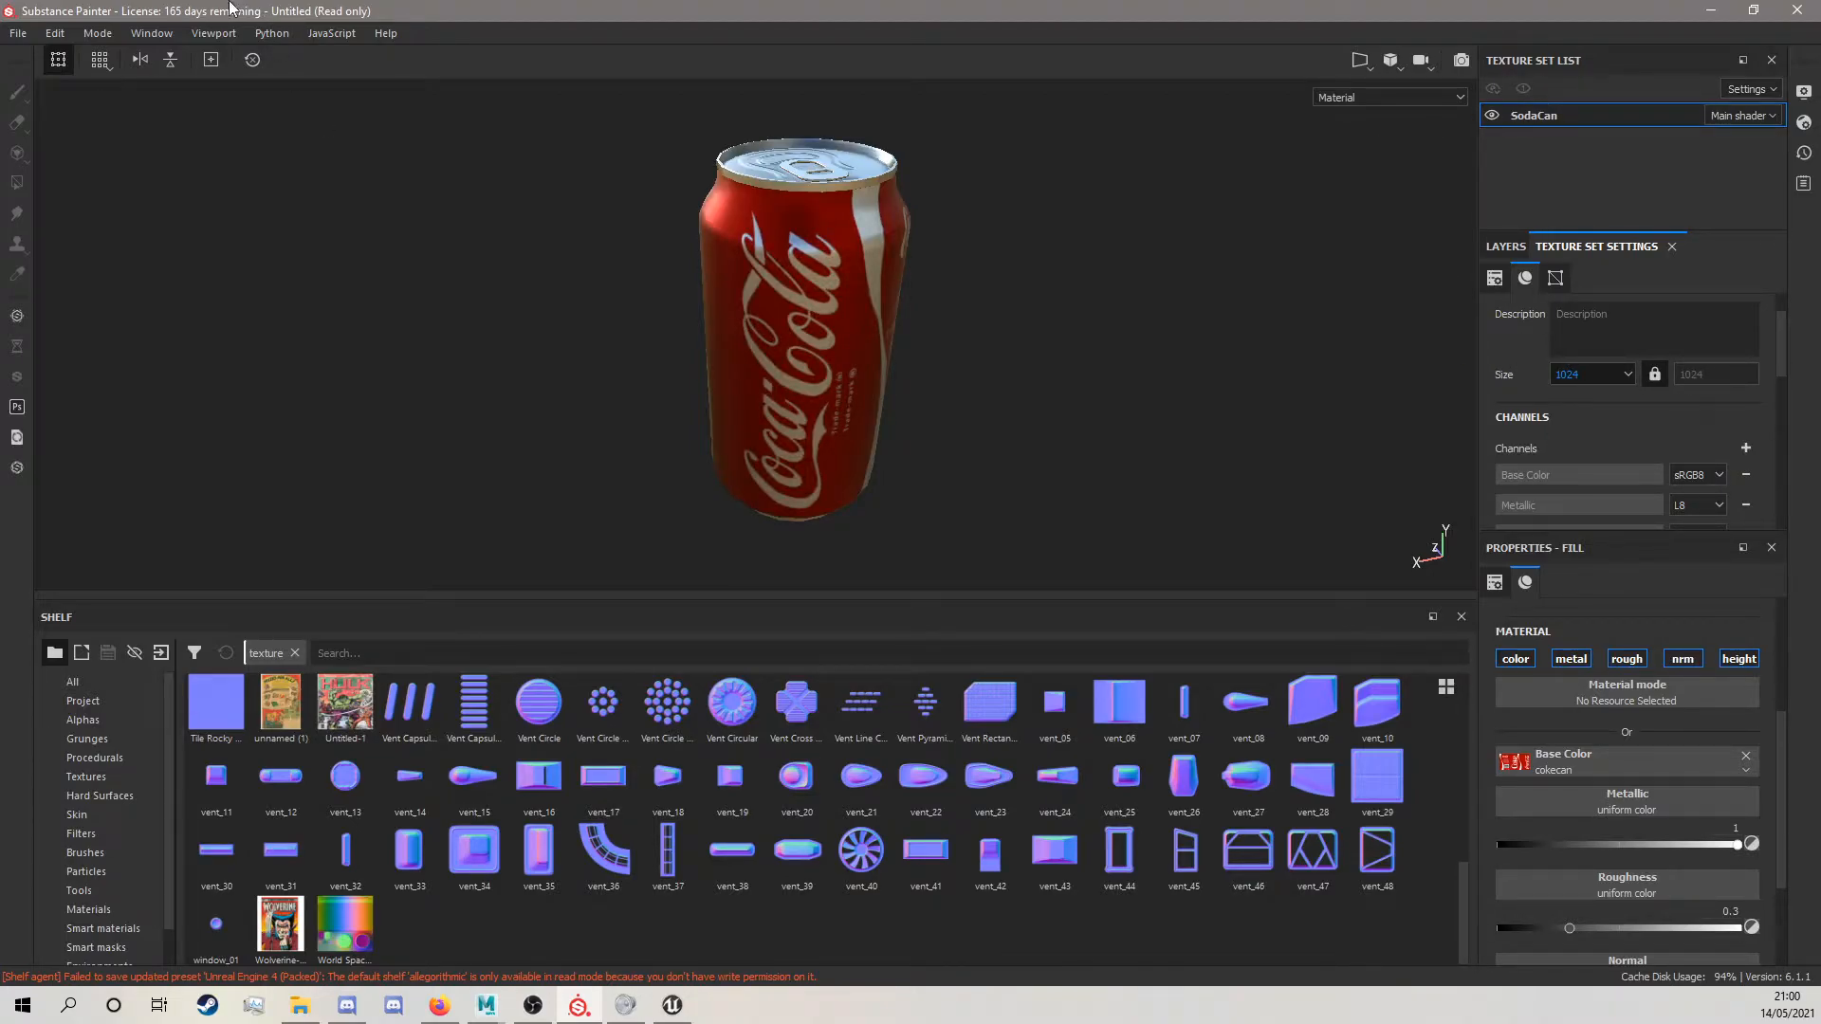
# Reopen the texture export, choose the Unreal Engine 4 (Packed) output template and check the list of exports.
pyautogui.click(18, 33)
pyautogui.click(124, 369)
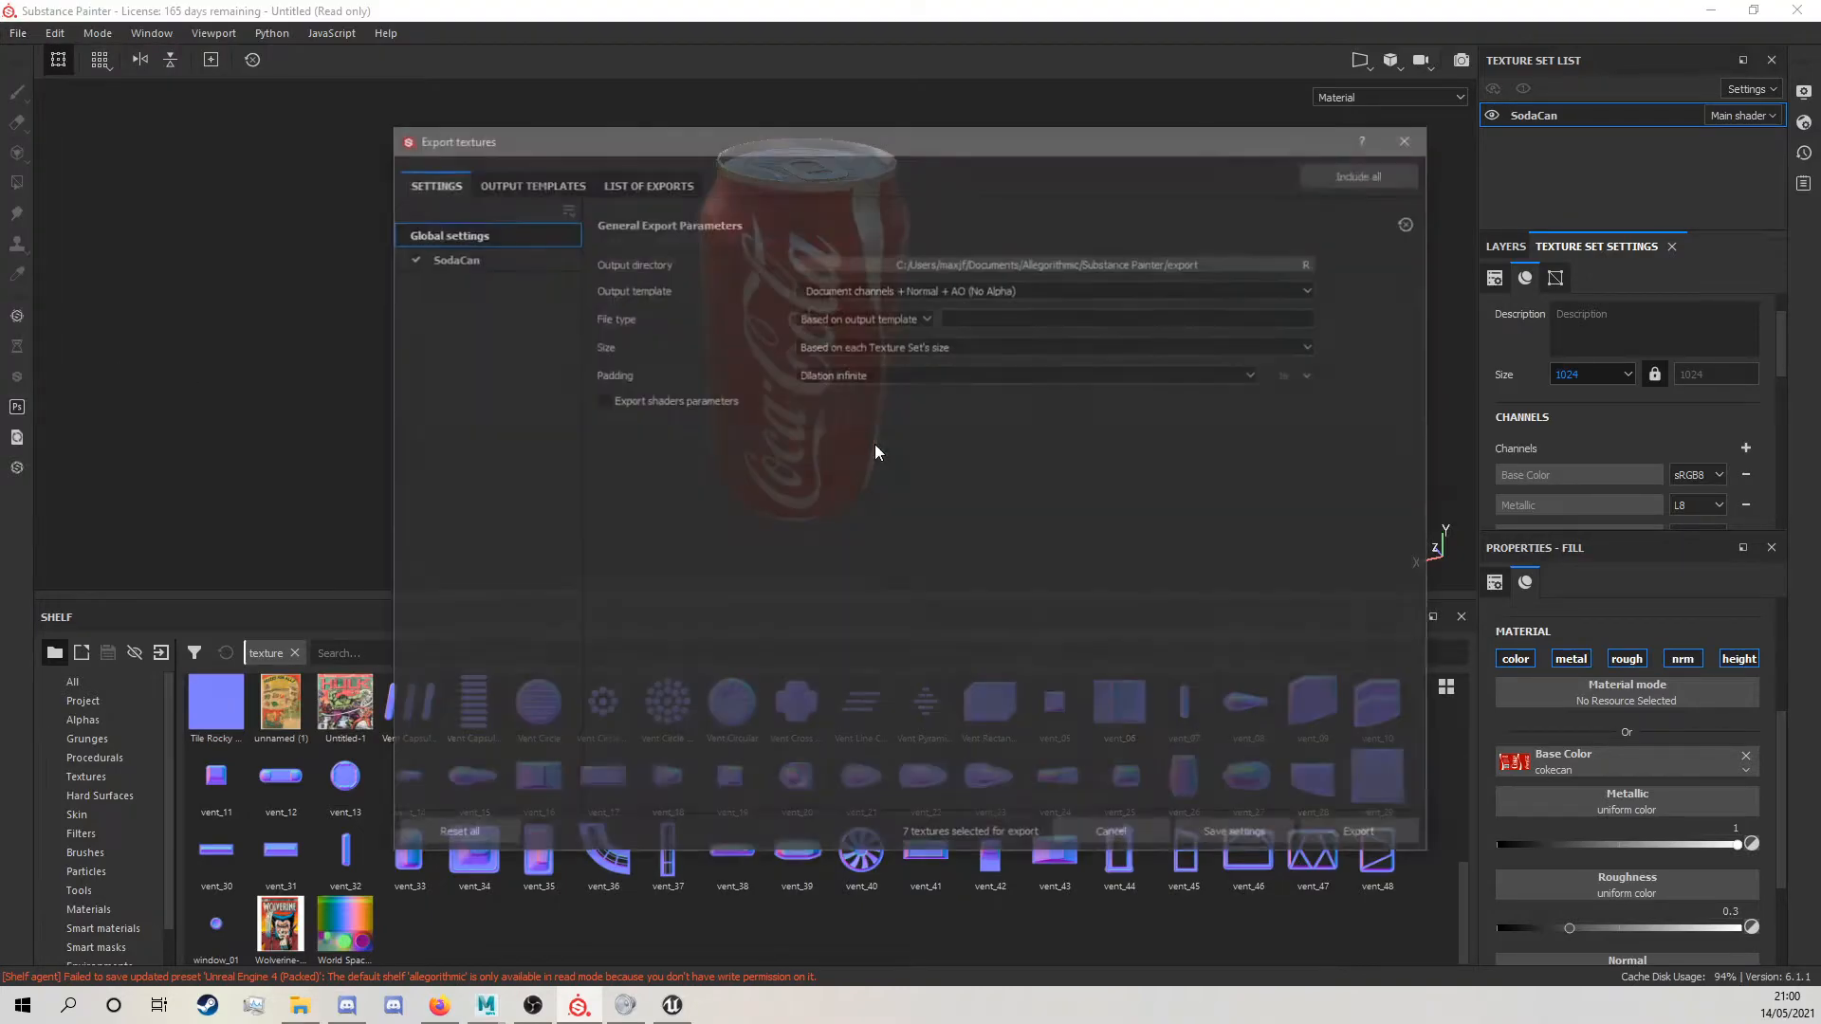
pyautogui.click(865, 290)
pyautogui.scroll(-6, 882, 361)
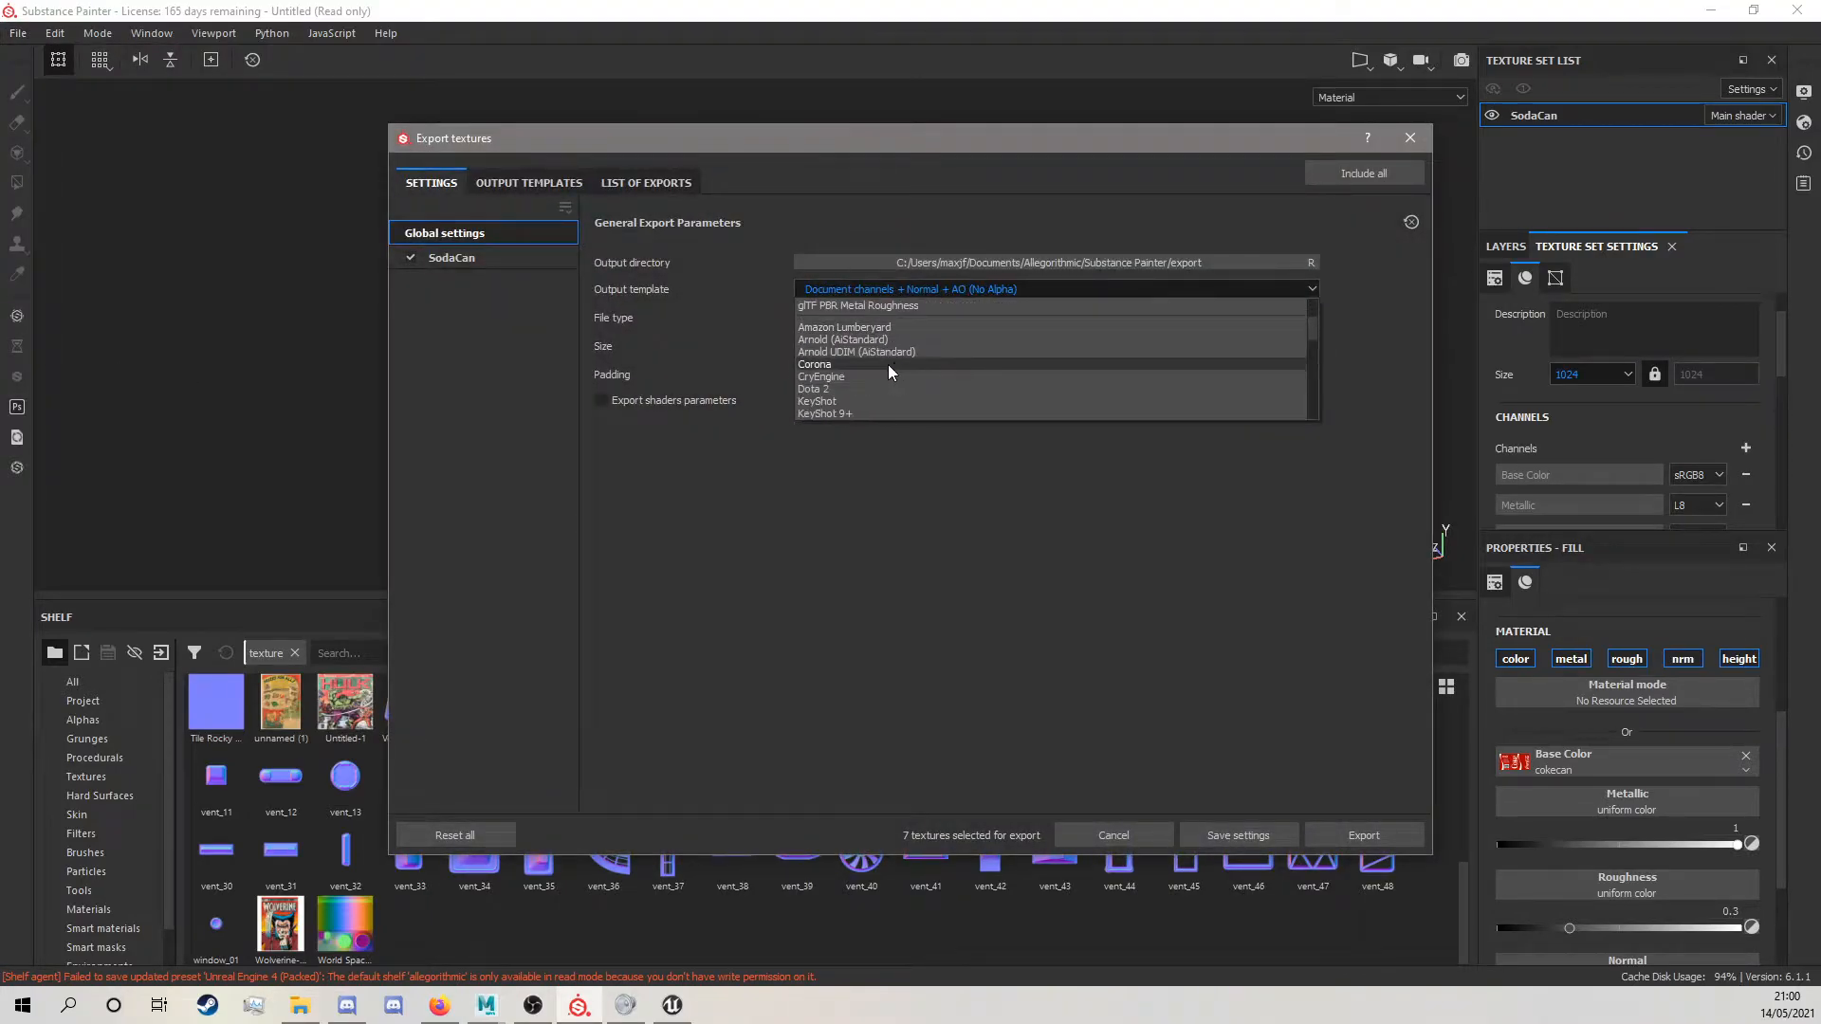
pyautogui.scroll(-5, 867, 388)
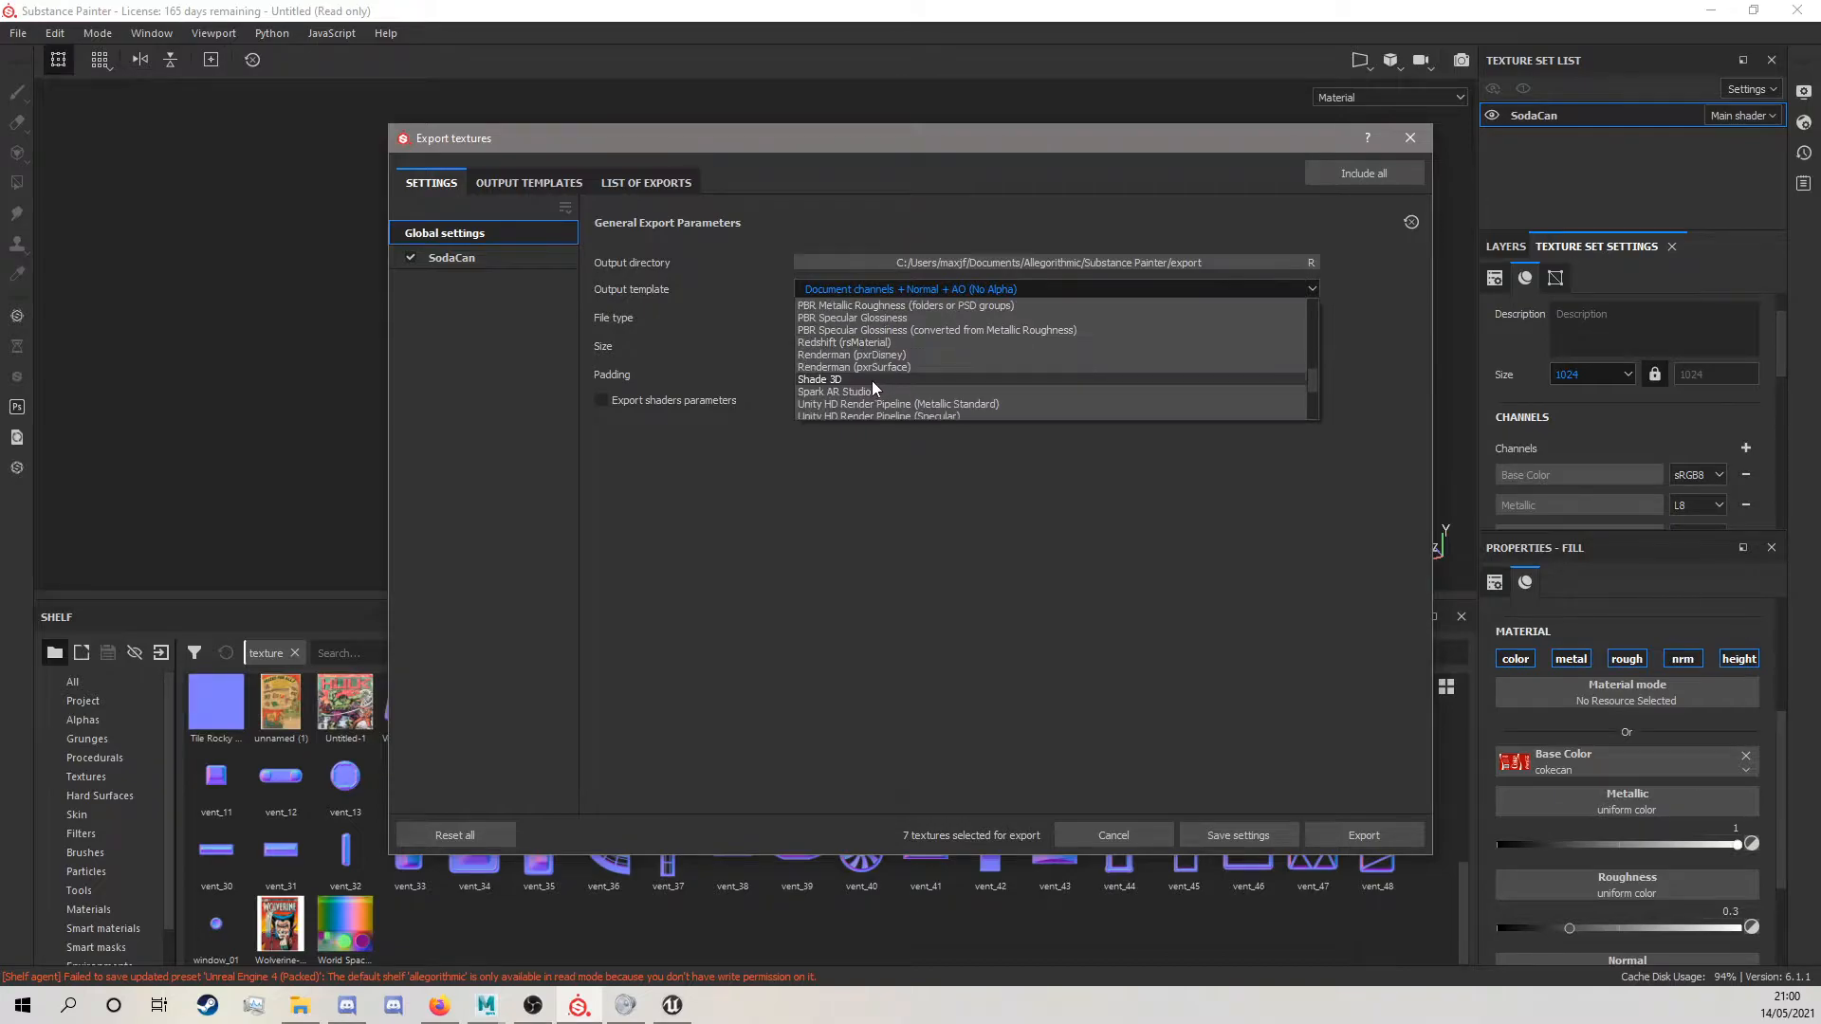
pyautogui.click(886, 381)
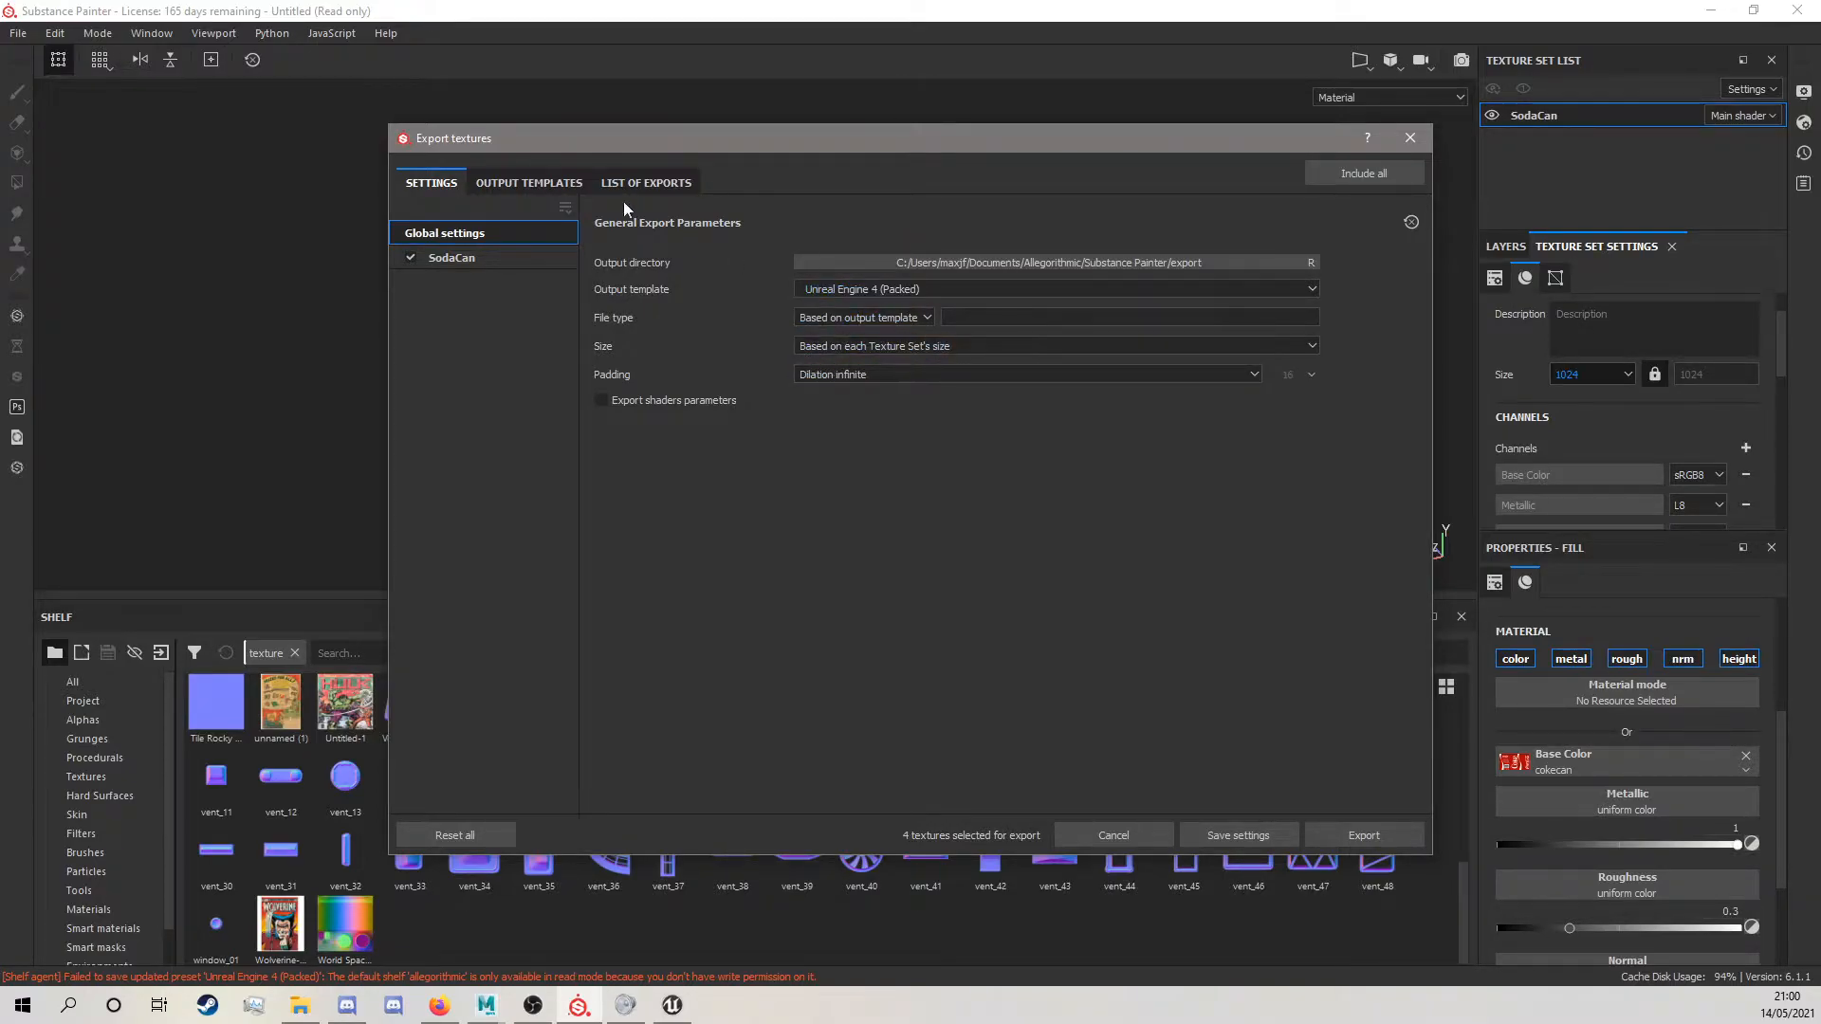
pyautogui.click(646, 182)
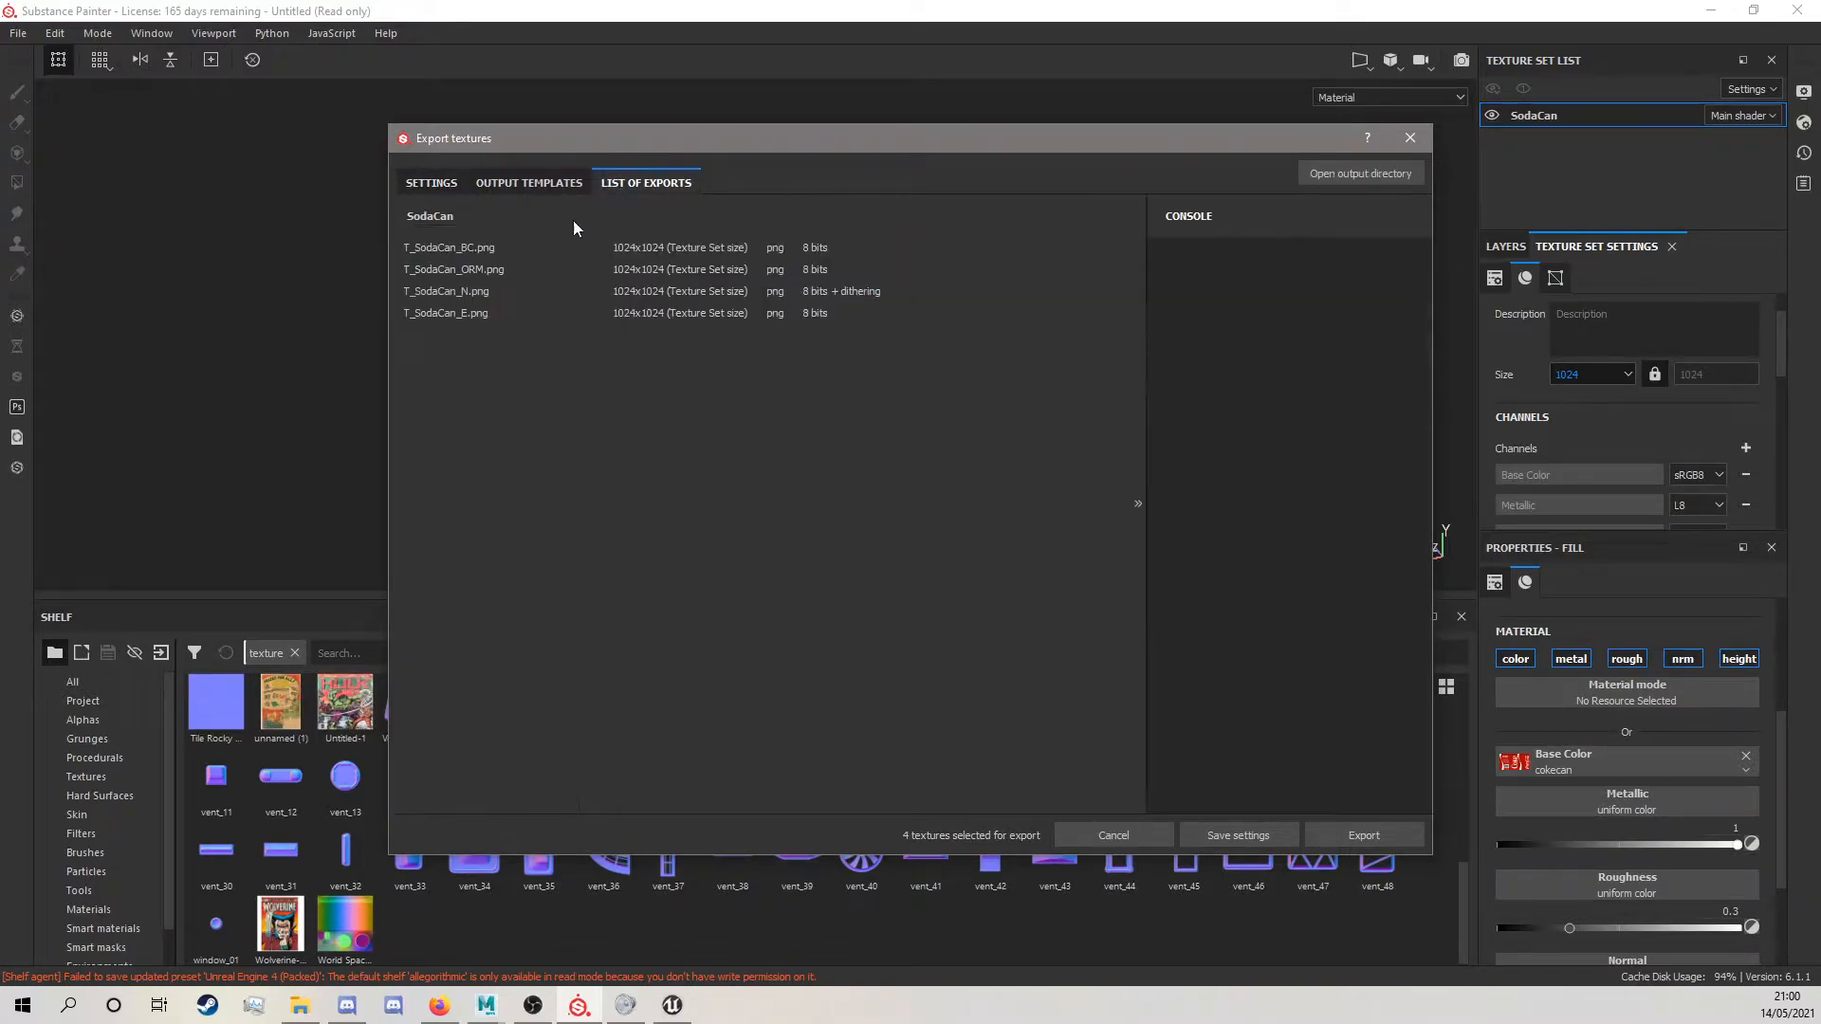
# Set the output directory to the YouTube folder on the desktop, export the SodaCan textures and close the export dialog.
pyautogui.click(427, 183)
pyautogui.click(515, 179)
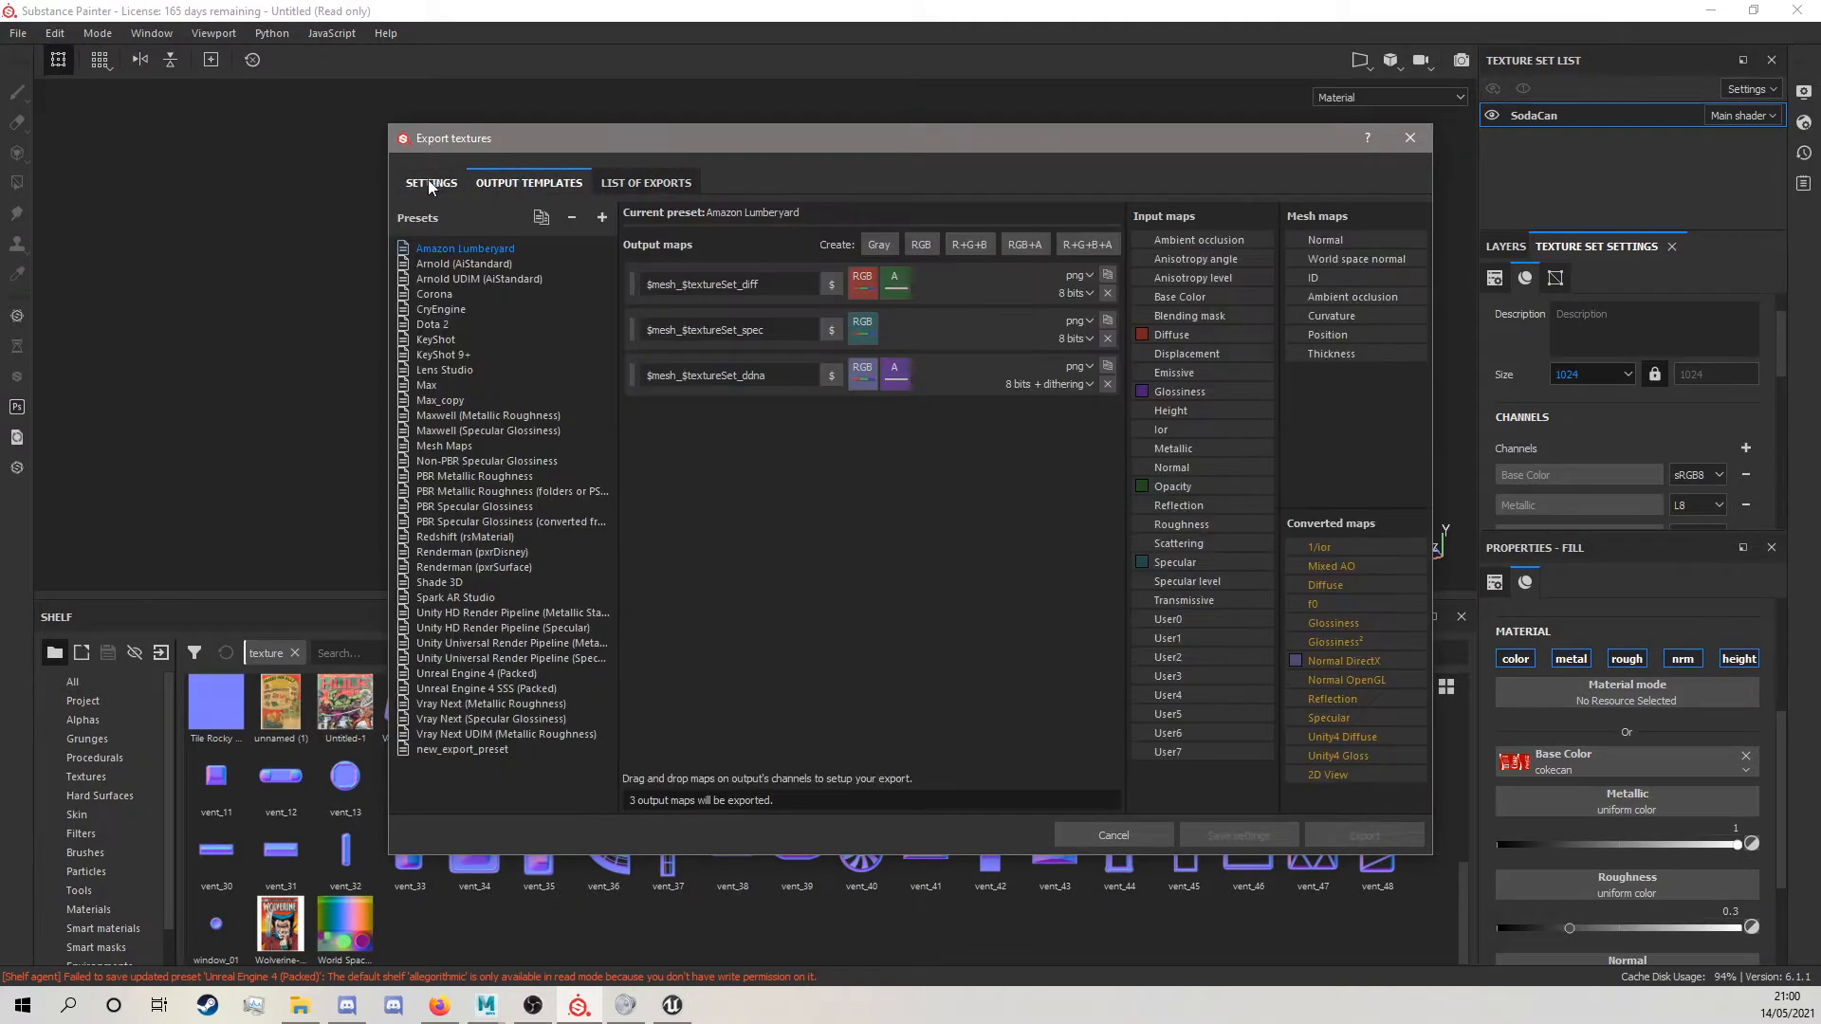
pyautogui.click(467, 186)
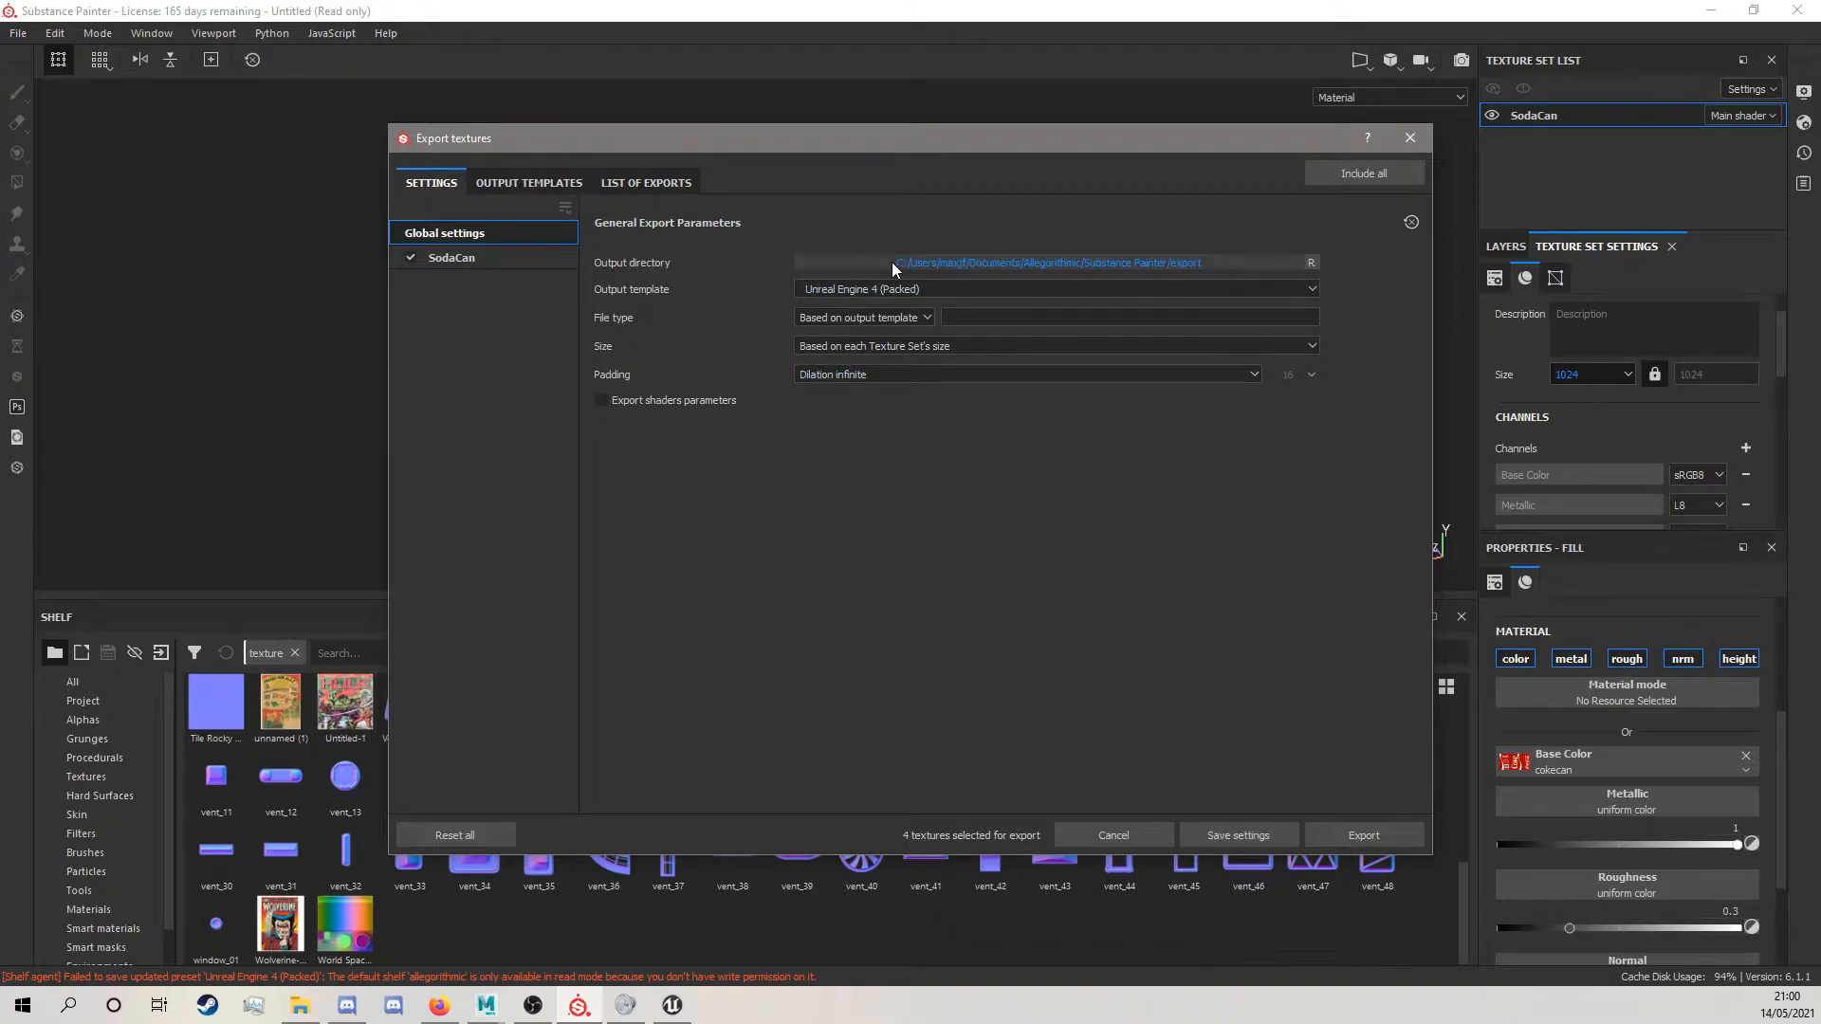
pyautogui.click(978, 261)
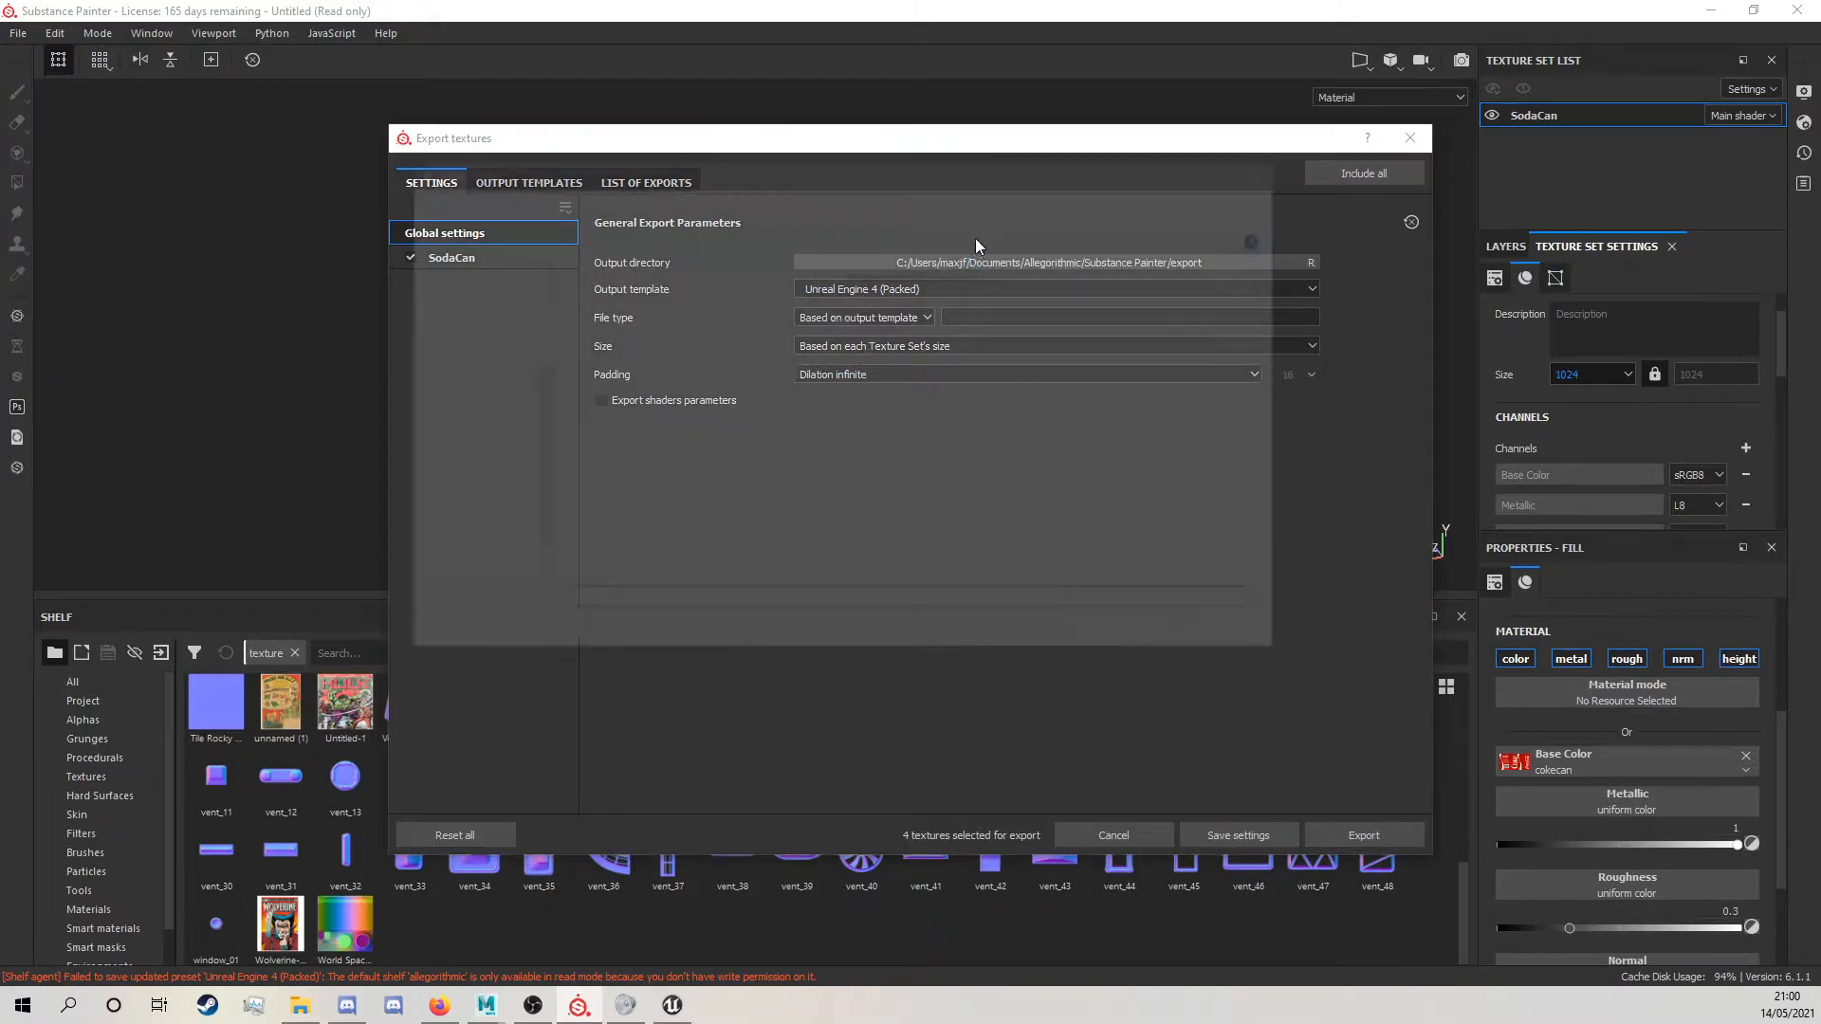
pyautogui.moveTo(1034, 142); pyautogui.dragTo(1820, 242)
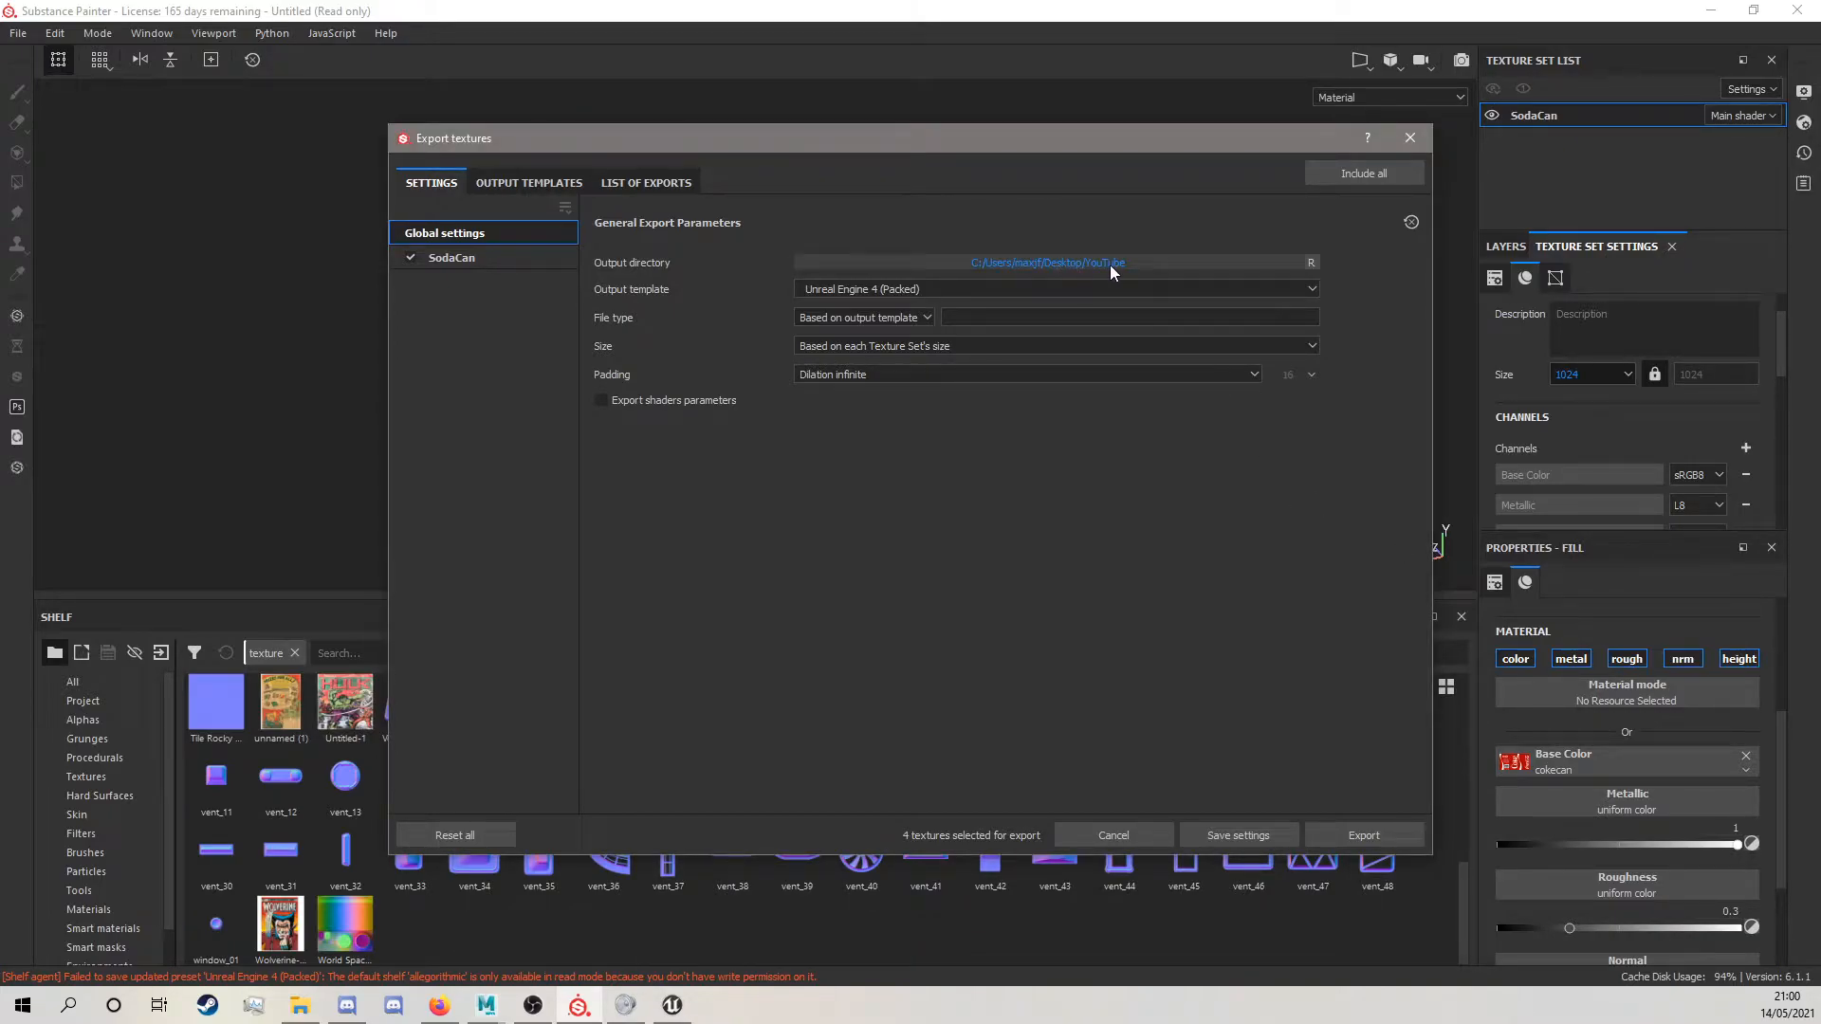
pyautogui.click(1362, 837)
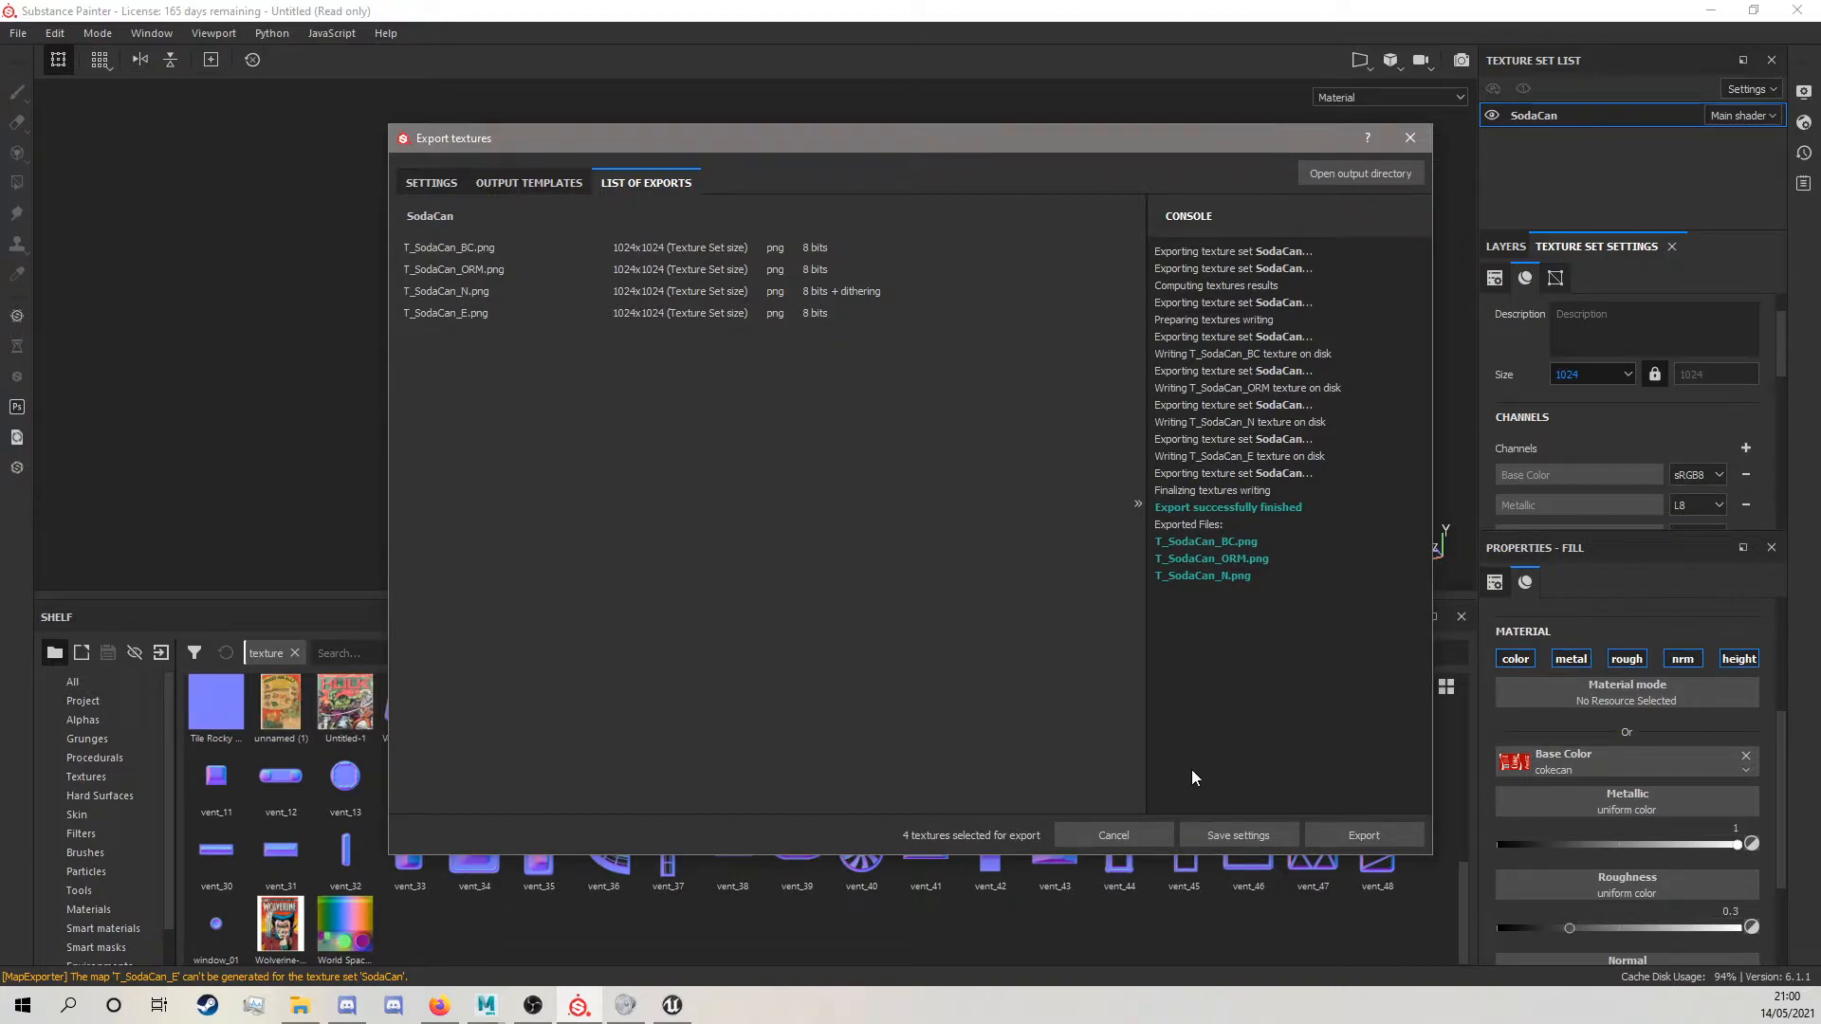
pyautogui.click(1410, 137)
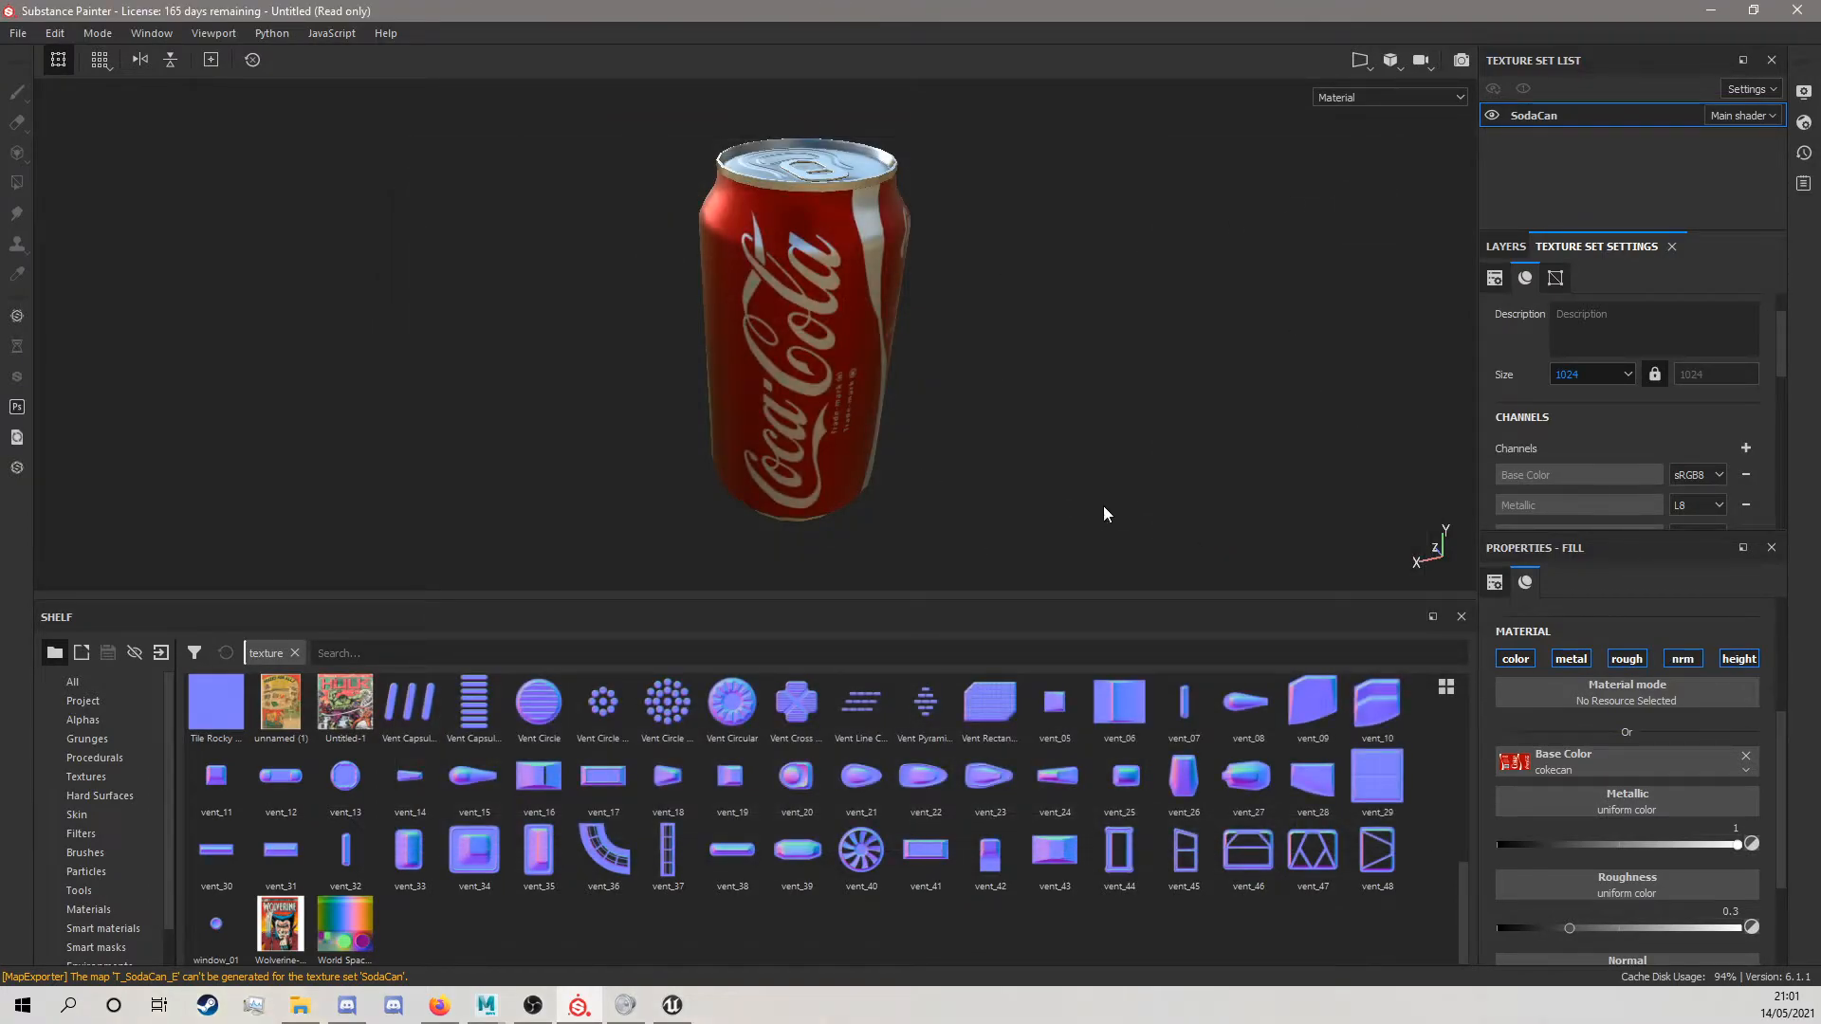
# Switch to Unreal Editor and bring the YouTube folder's file window in front of it, beside the empty Content folder.
pyautogui.click(673, 1004)
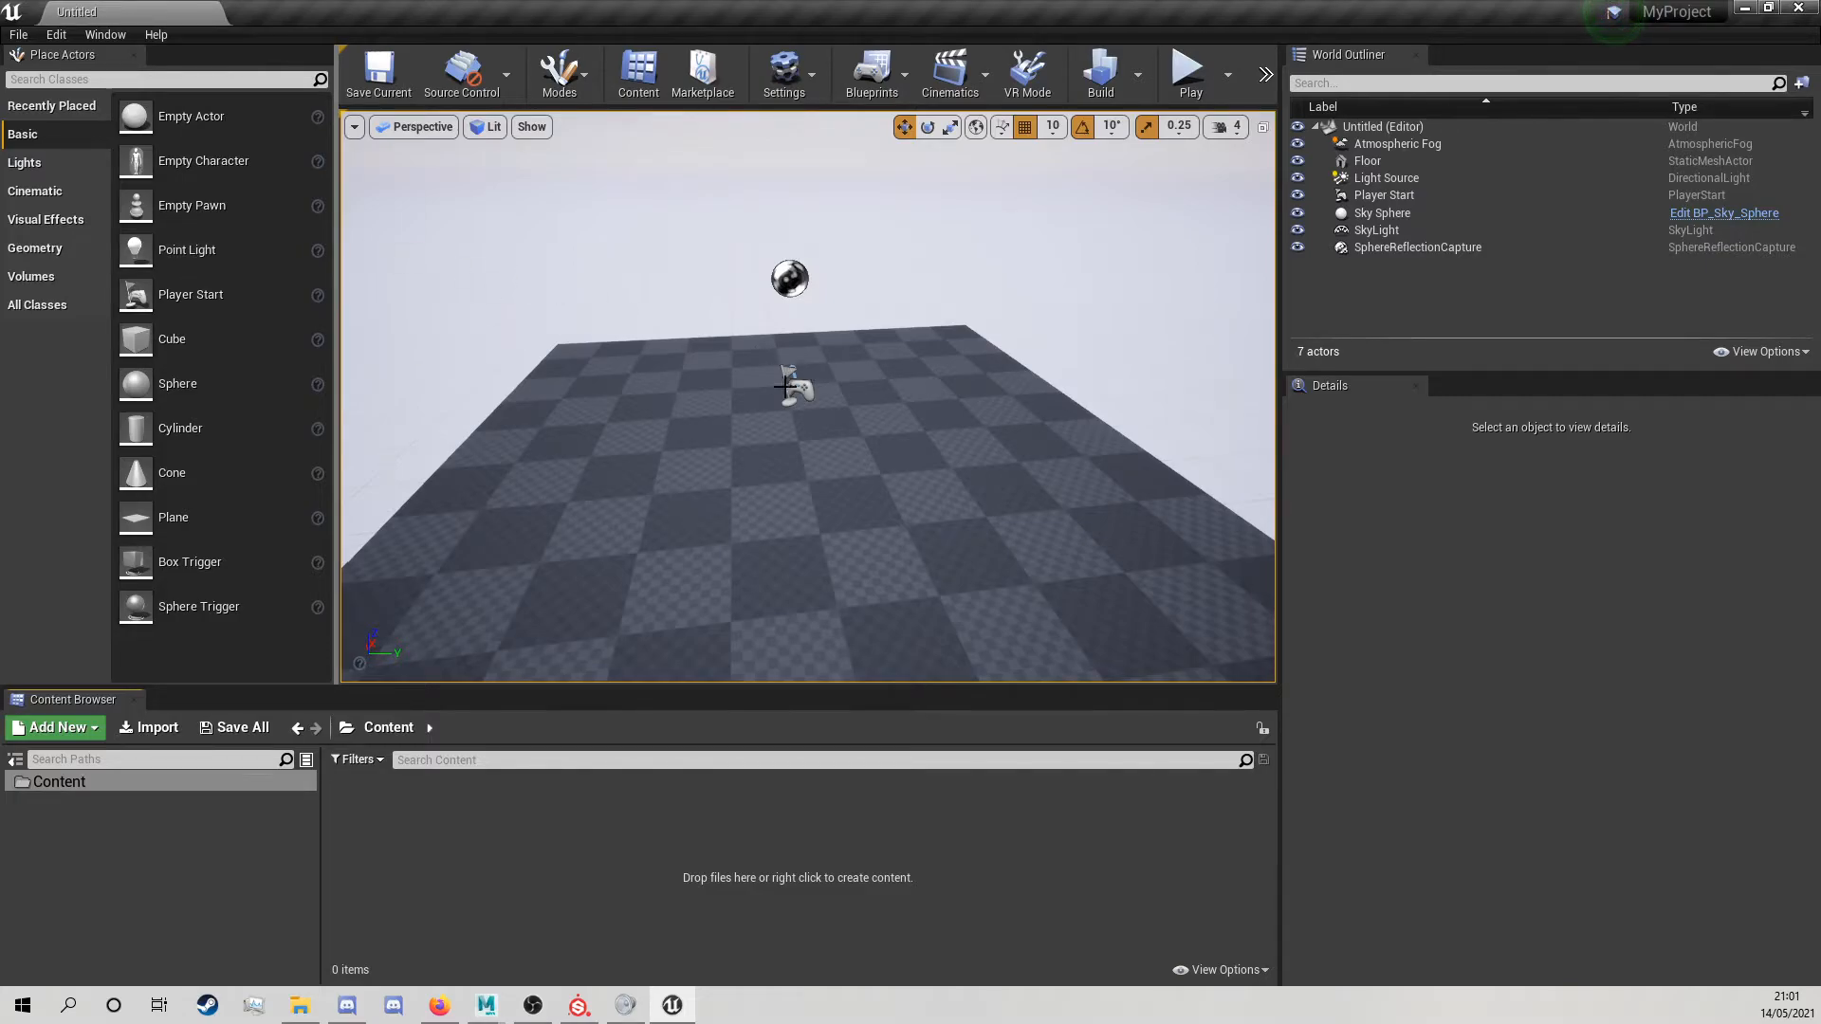
pyautogui.scroll(4, 786, 387)
pyautogui.moveTo(926, 428)
pyautogui.keyDown('alt'); pyautogui.mouseDown()
pyautogui.moveTo(721, 428)
pyautogui.moveTo(863, 465)
pyautogui.moveTo(934, 423)
pyautogui.moveTo(892, 429)
pyautogui.mouseUp(); pyautogui.keyUp('alt')
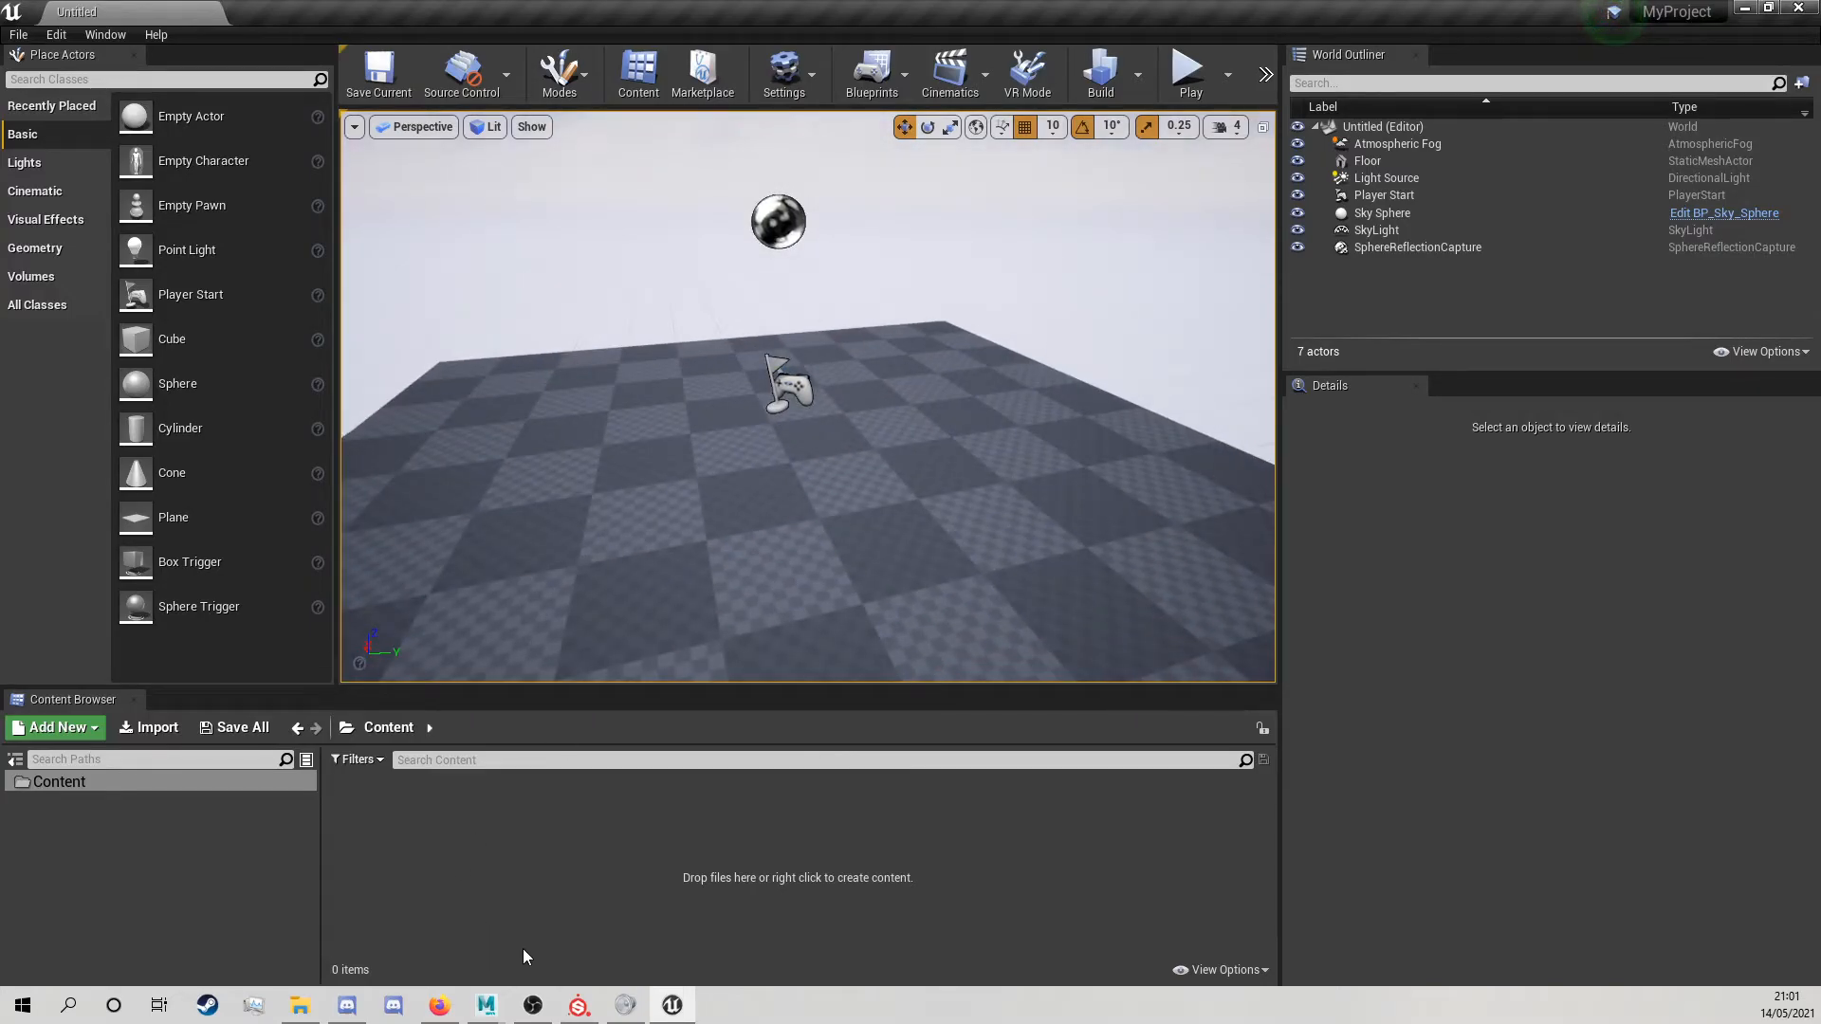
pyautogui.click(309, 1011)
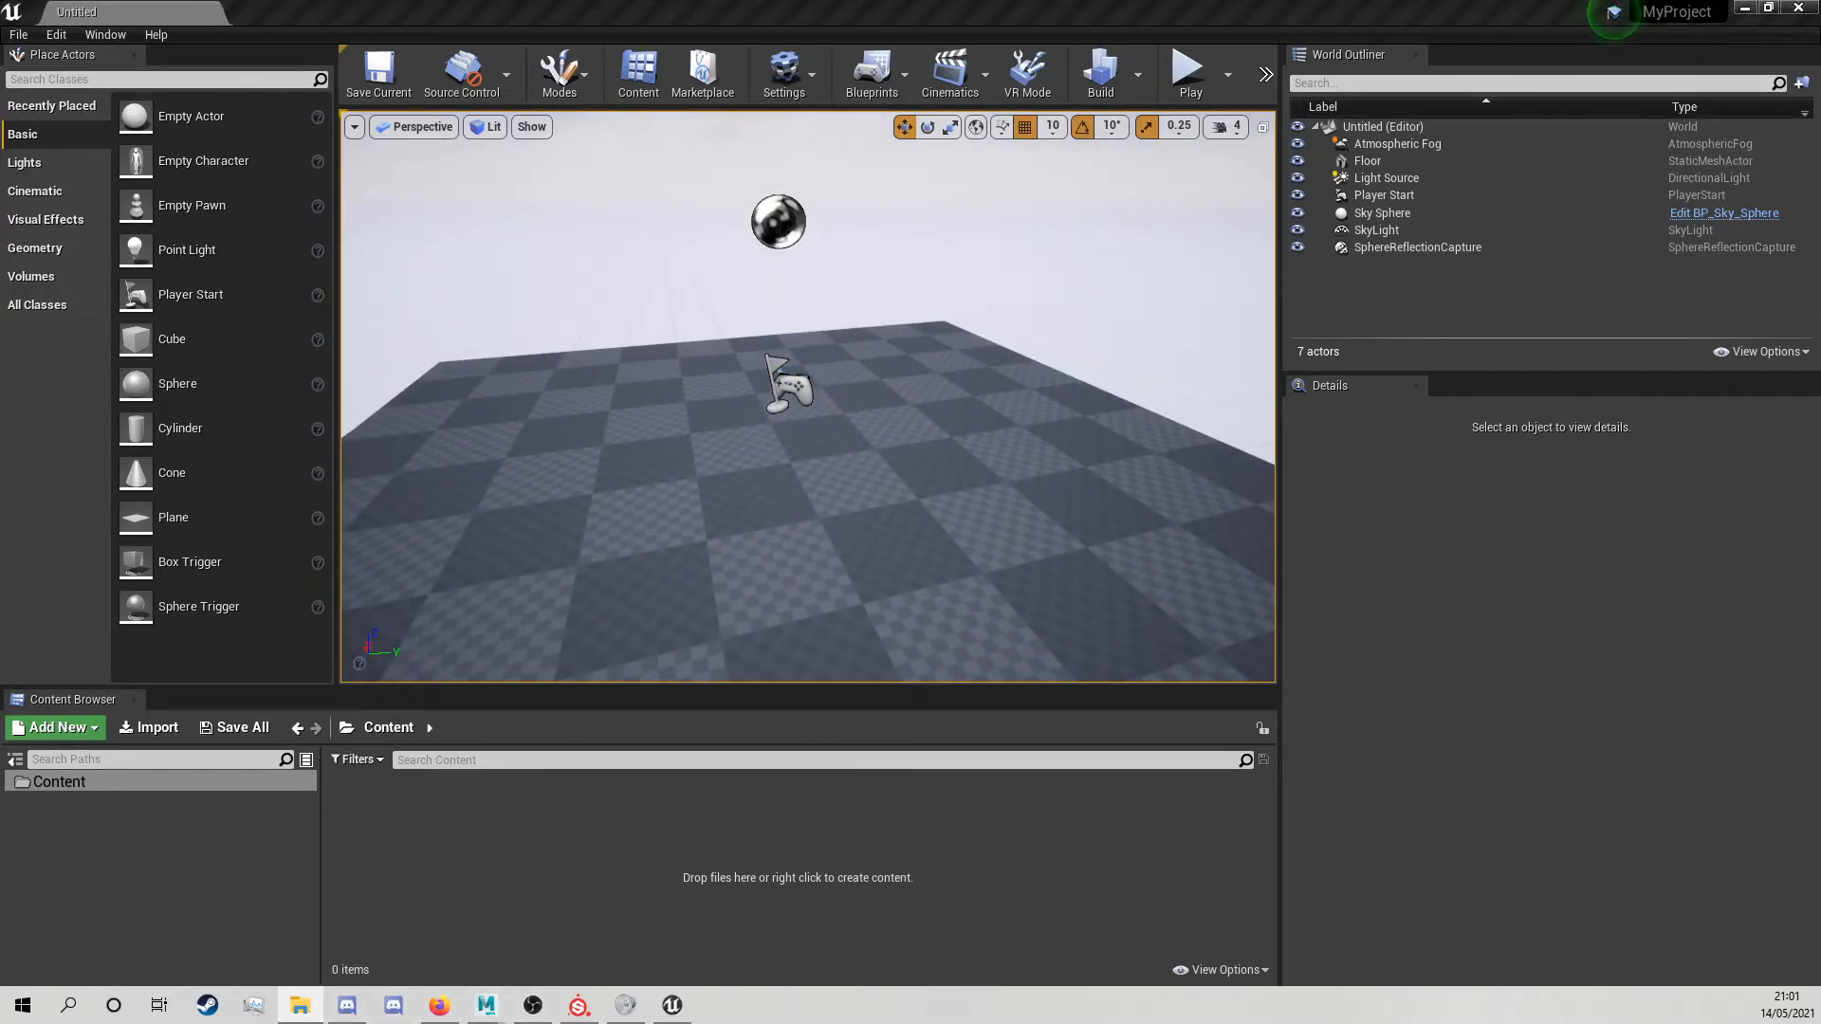
pyautogui.moveTo(1703, 370); pyautogui.dragTo(647, 209)
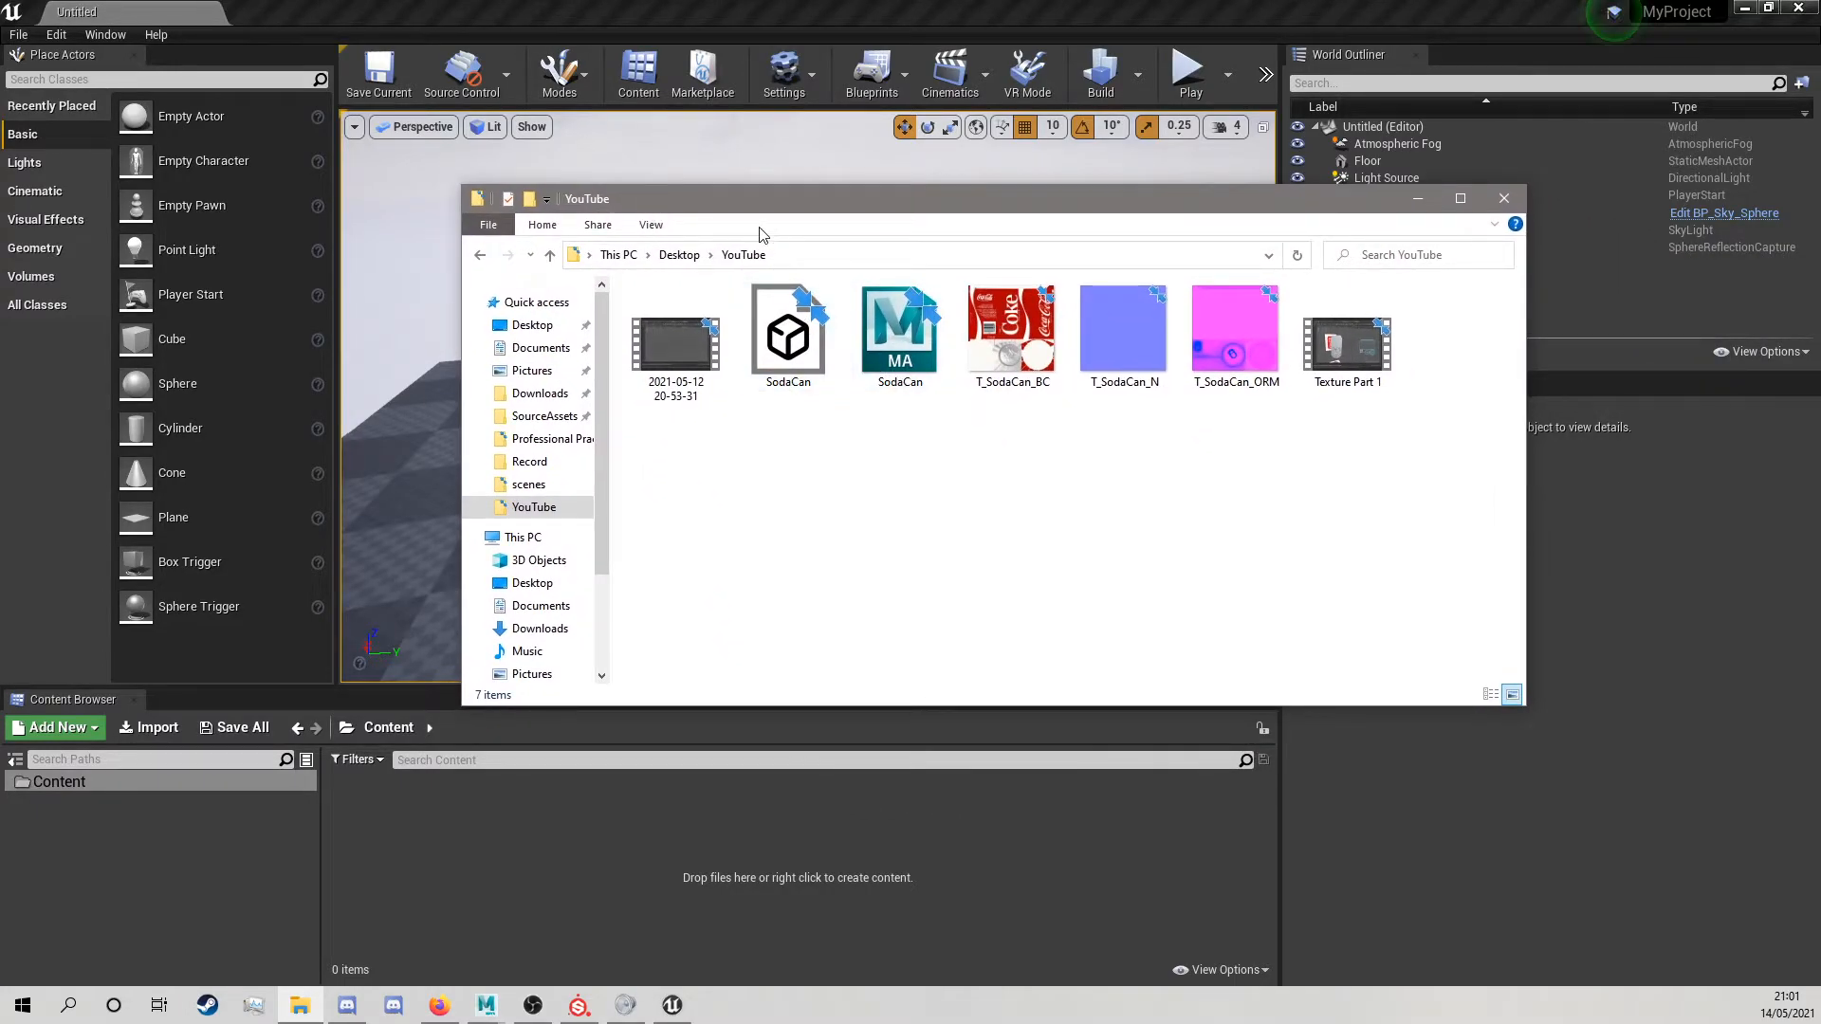
# Import the SodaCan FBX with the T_SodaCan_BC, T_SodaCan_N and T_SodaCan_ORM textures into the Content folder, keeping the default FBX options.
pyautogui.click(802, 387)
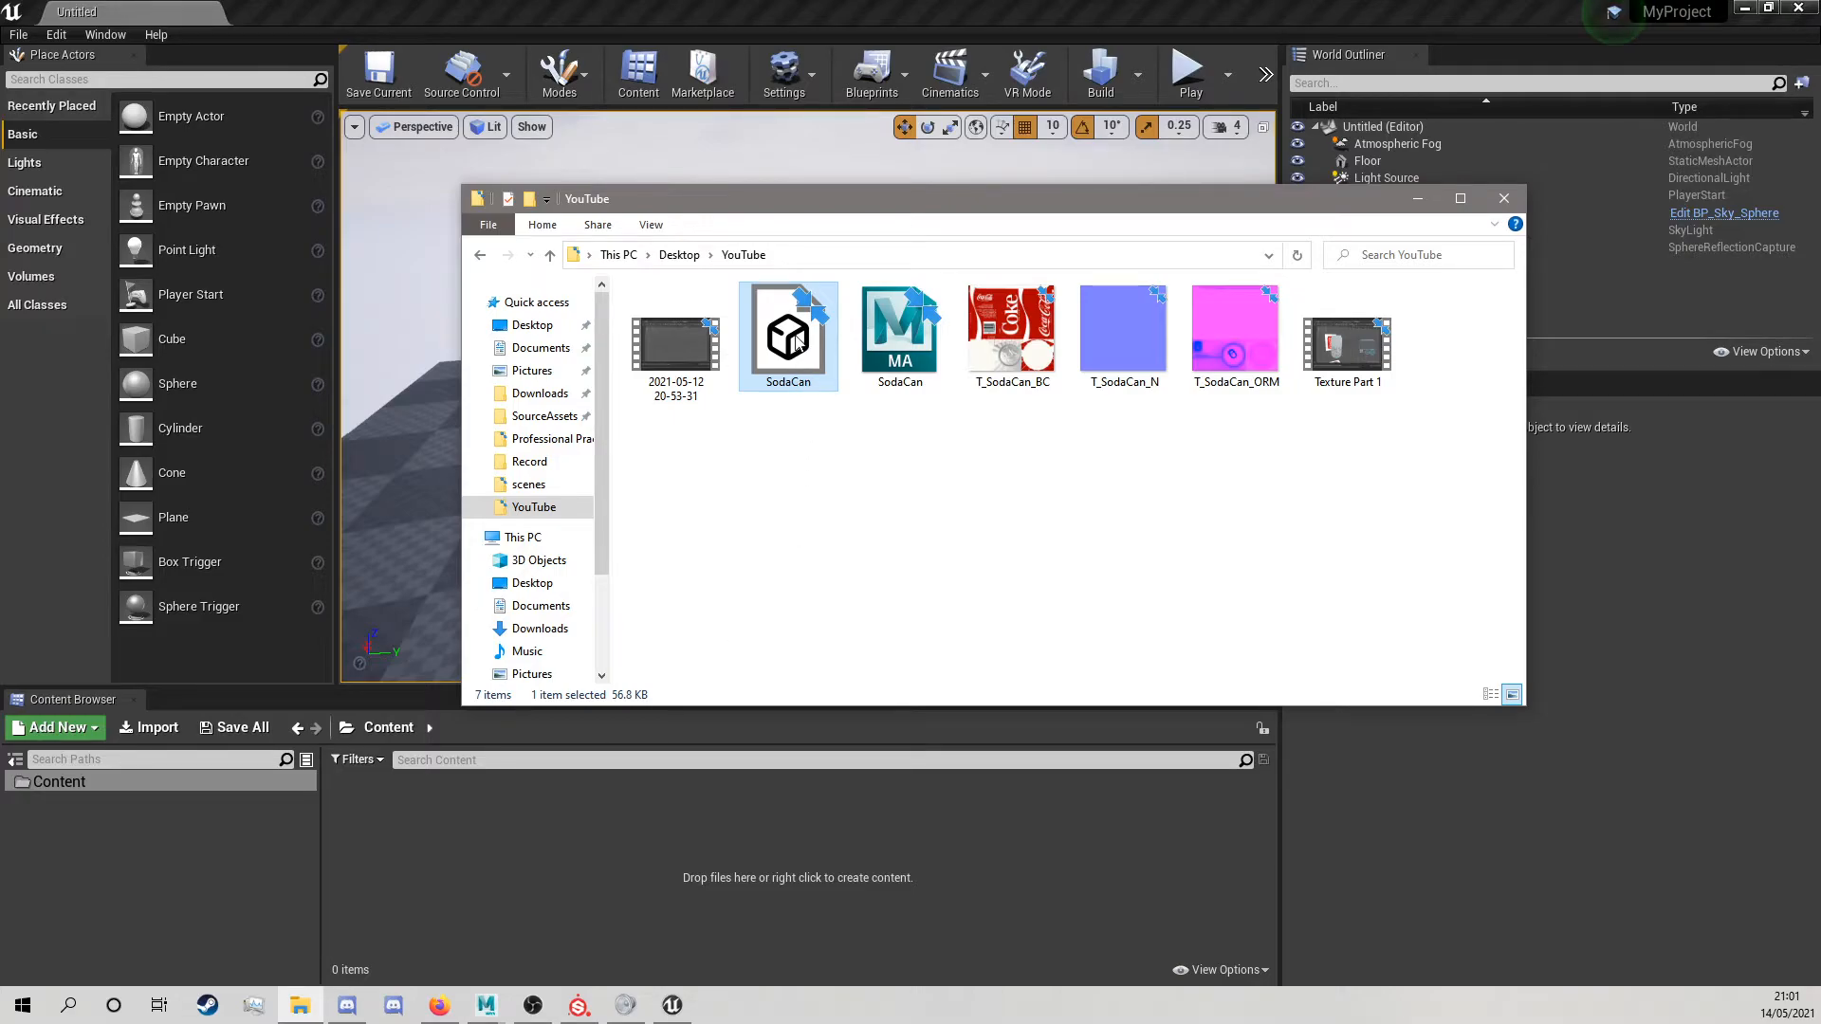
pyautogui.keyDown('ctrl'); pyautogui.click(1034, 368); pyautogui.keyUp('ctrl')
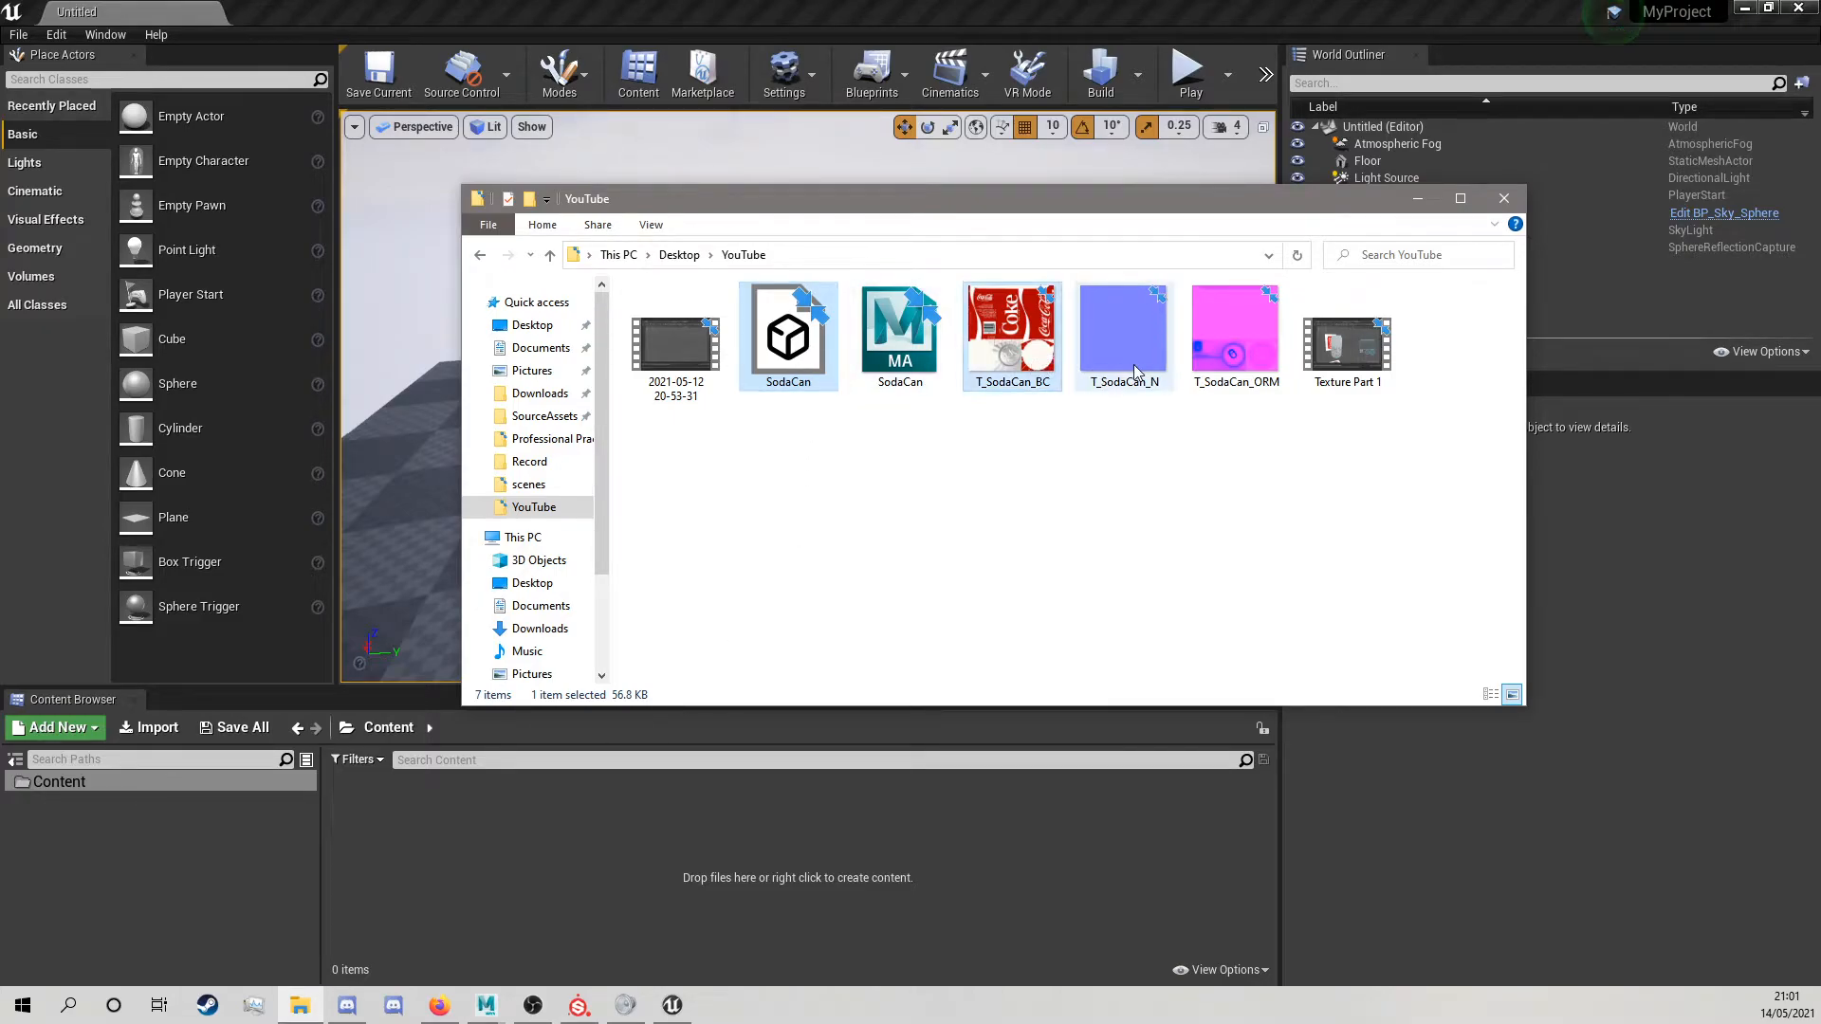
pyautogui.keyDown('ctrl'); pyautogui.click(1200, 378); pyautogui.keyUp('ctrl')
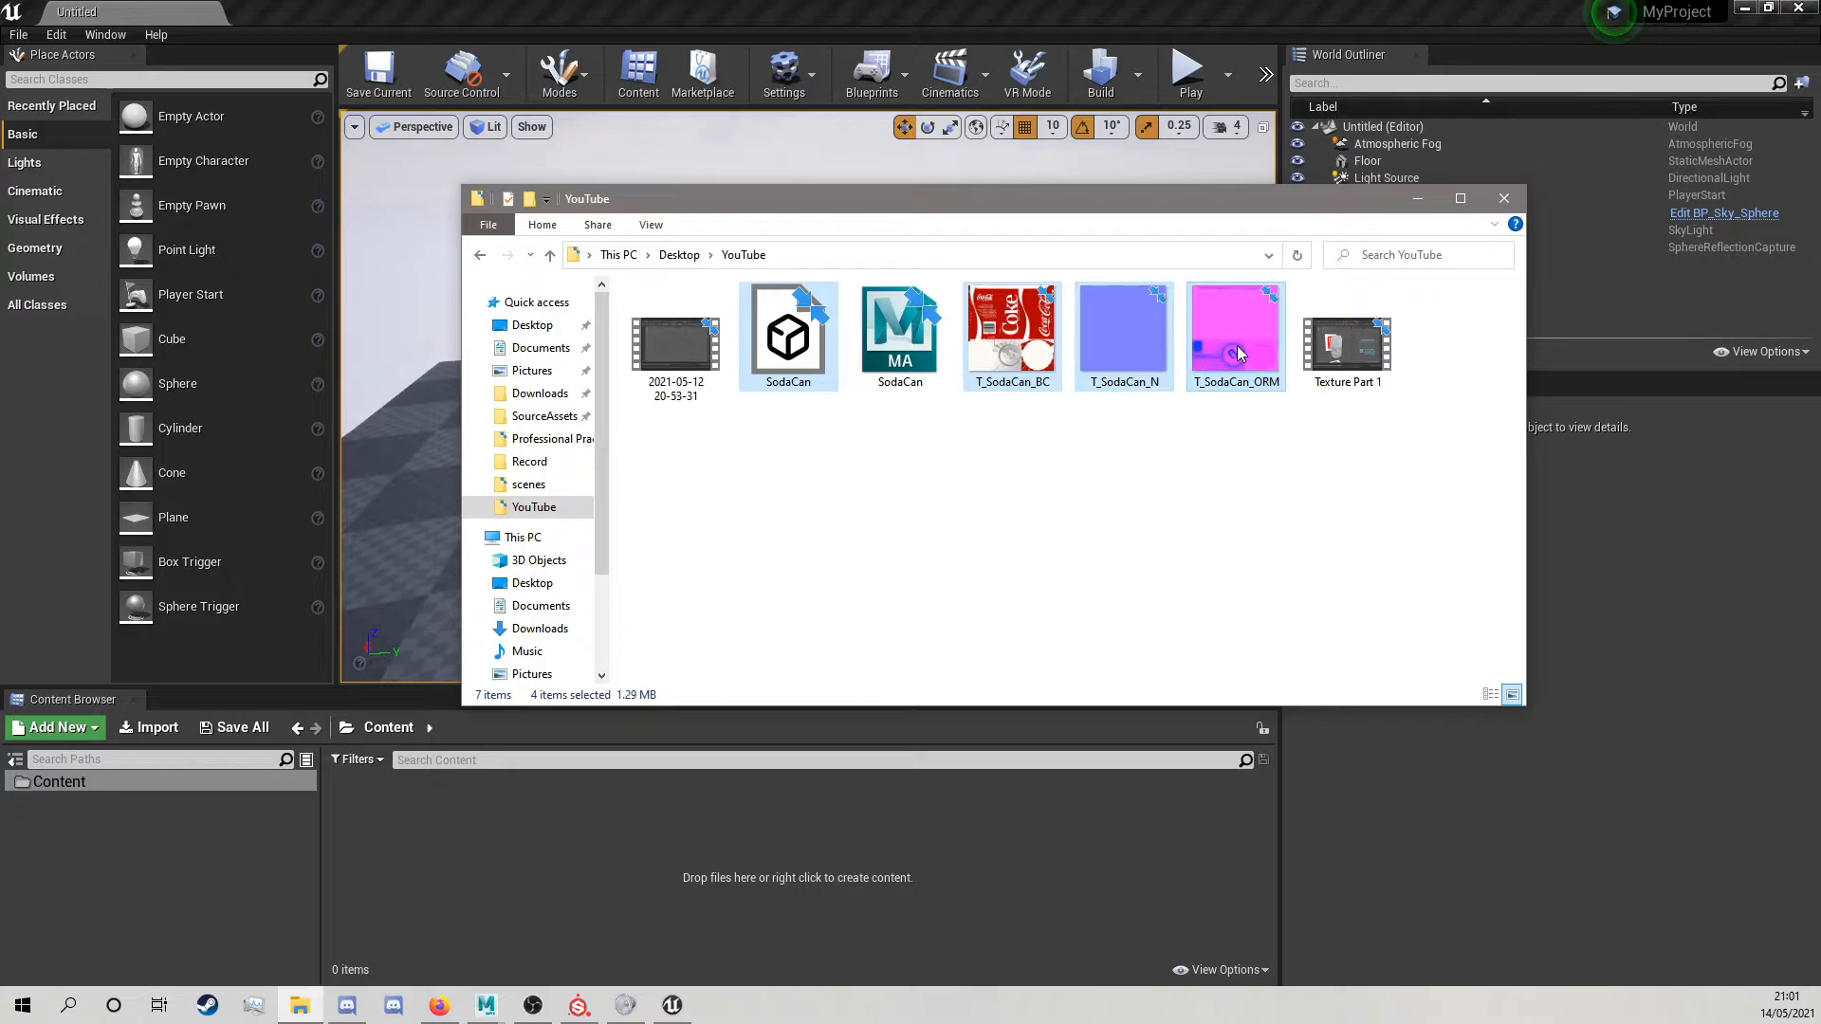
pyautogui.moveTo(1029, 347); pyautogui.dragTo(727, 829)
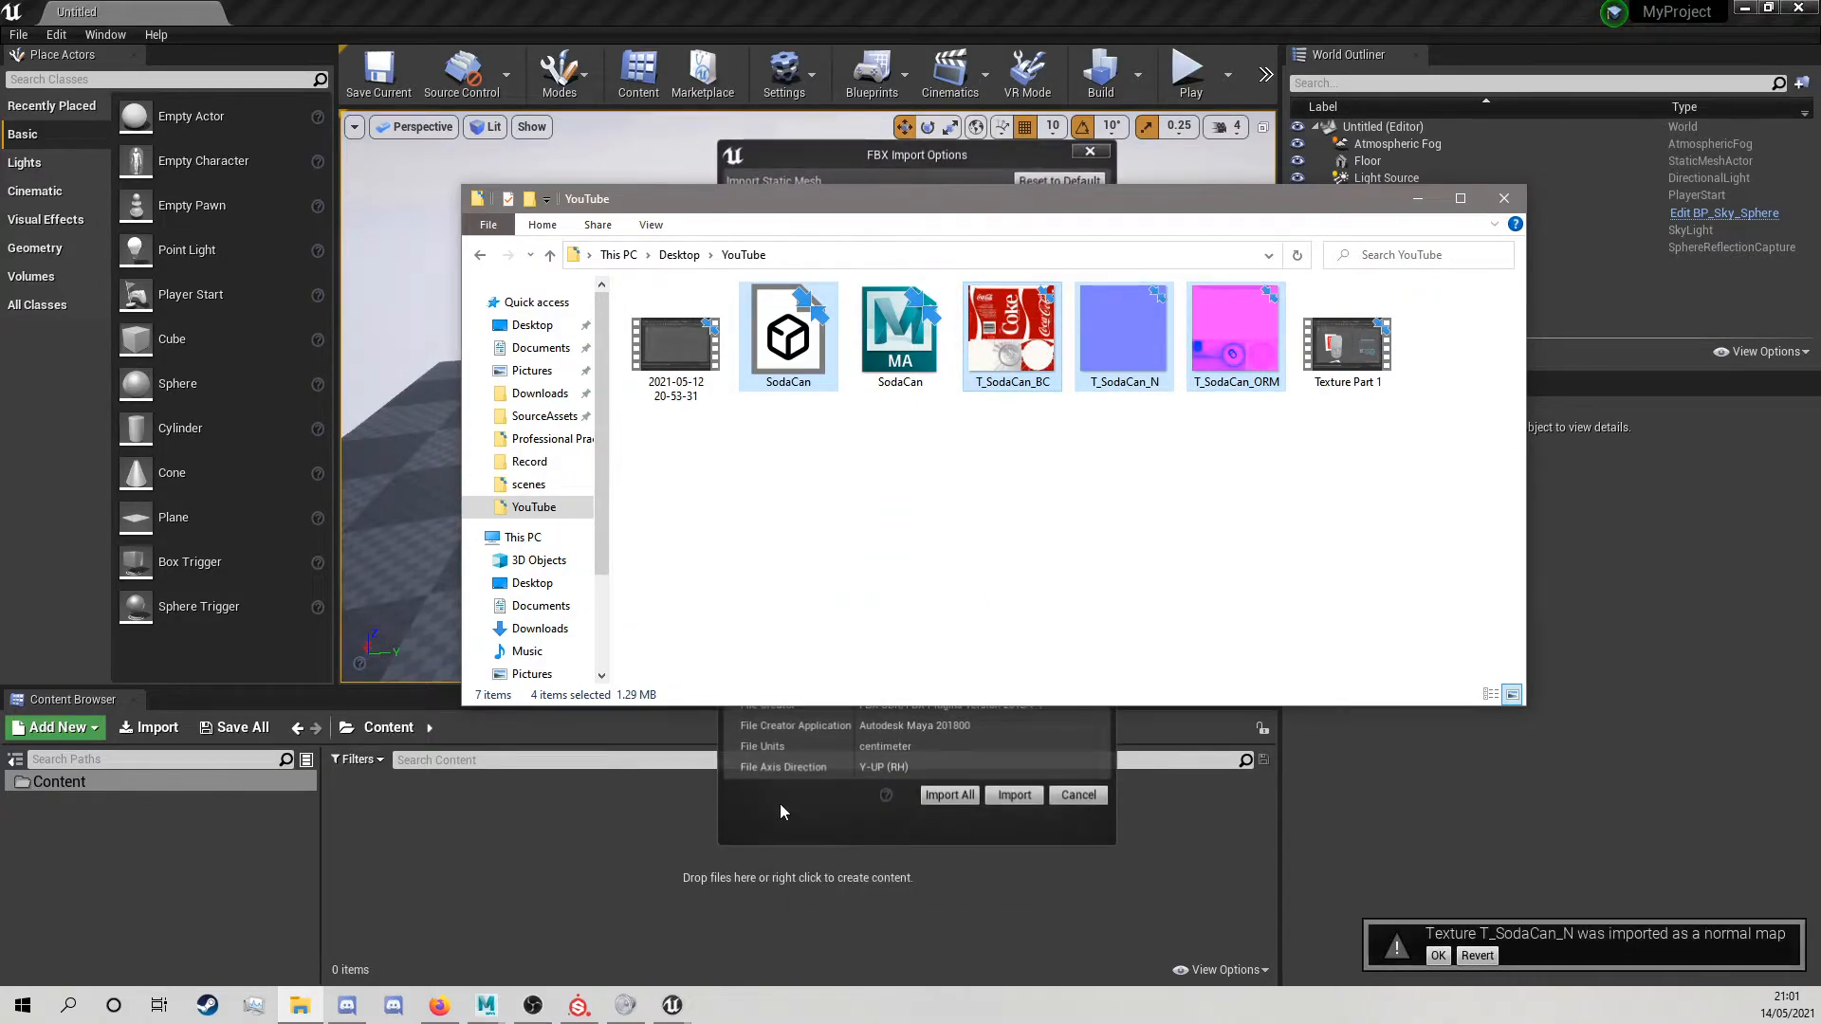
pyautogui.click(1431, 199)
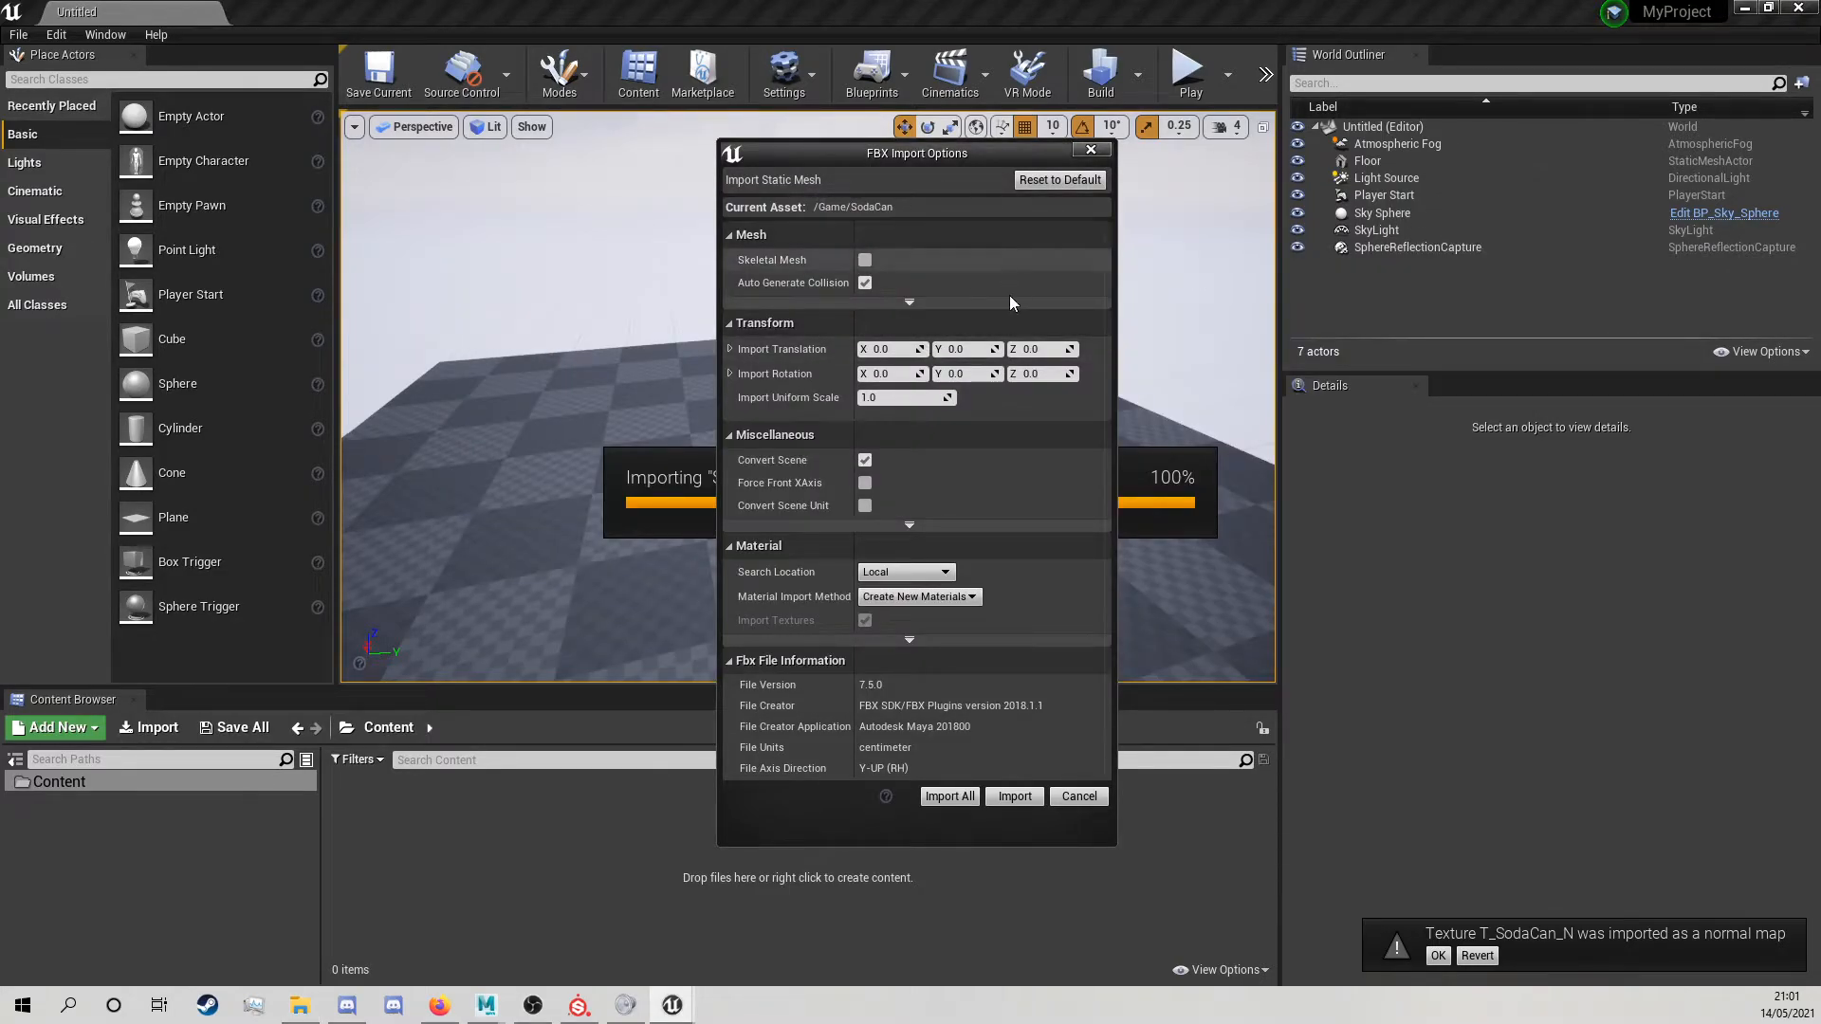
pyautogui.click(950, 797)
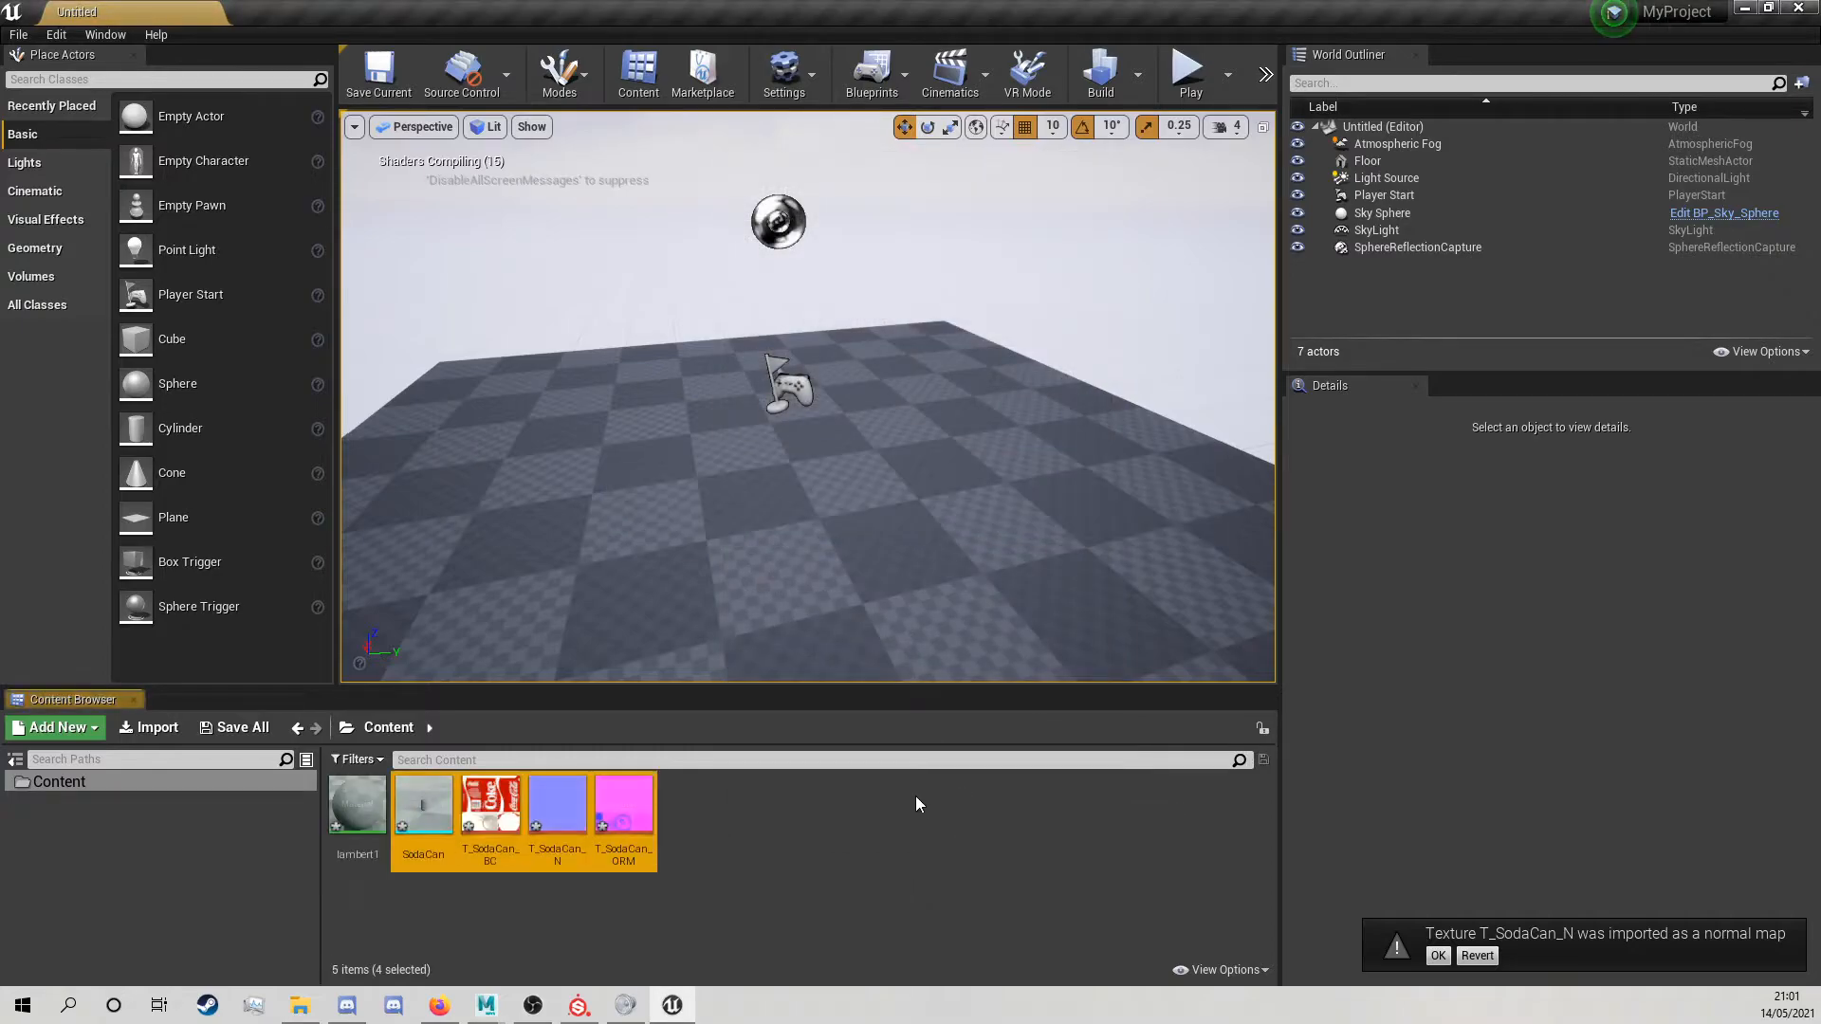
# Check the imported assets in the Content folder, and turn off sRGB for the T_SodaCan_ORM texture.
pyautogui.click(372, 835)
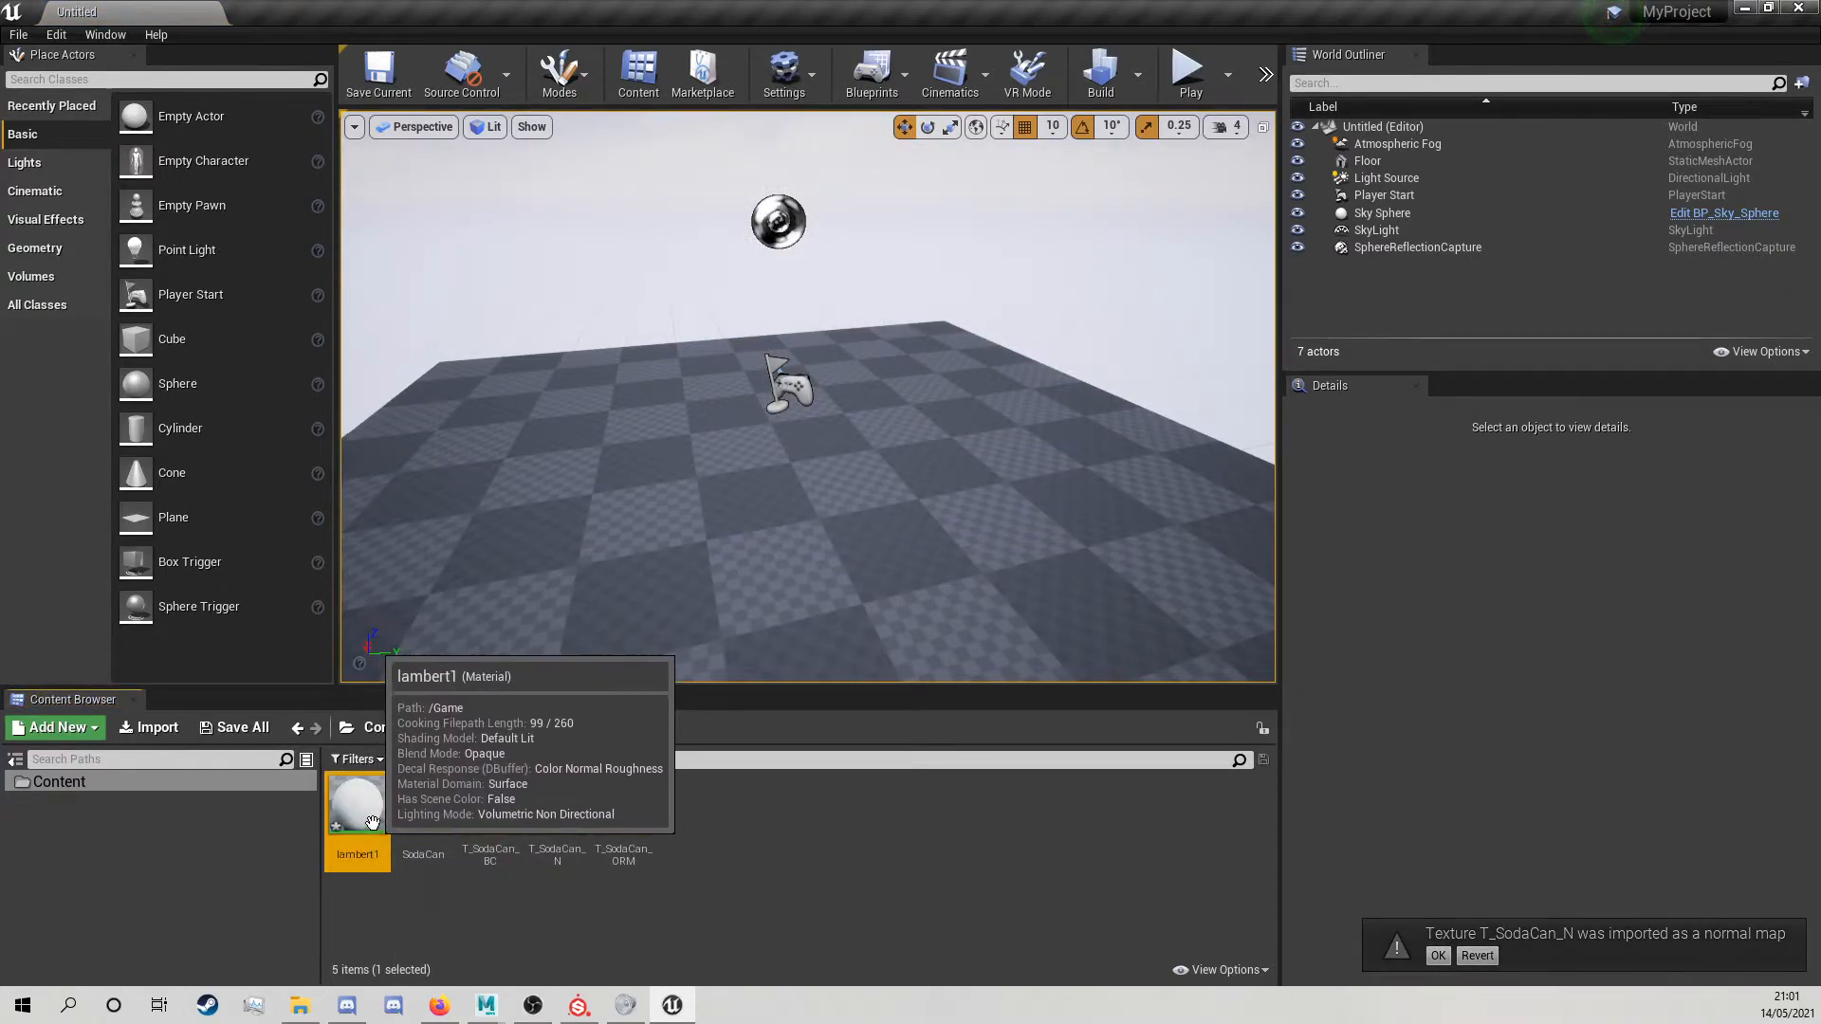
pyautogui.click(437, 834)
pyautogui.click(503, 830)
pyautogui.click(550, 836)
pyautogui.click(626, 834)
pyautogui.click(427, 840)
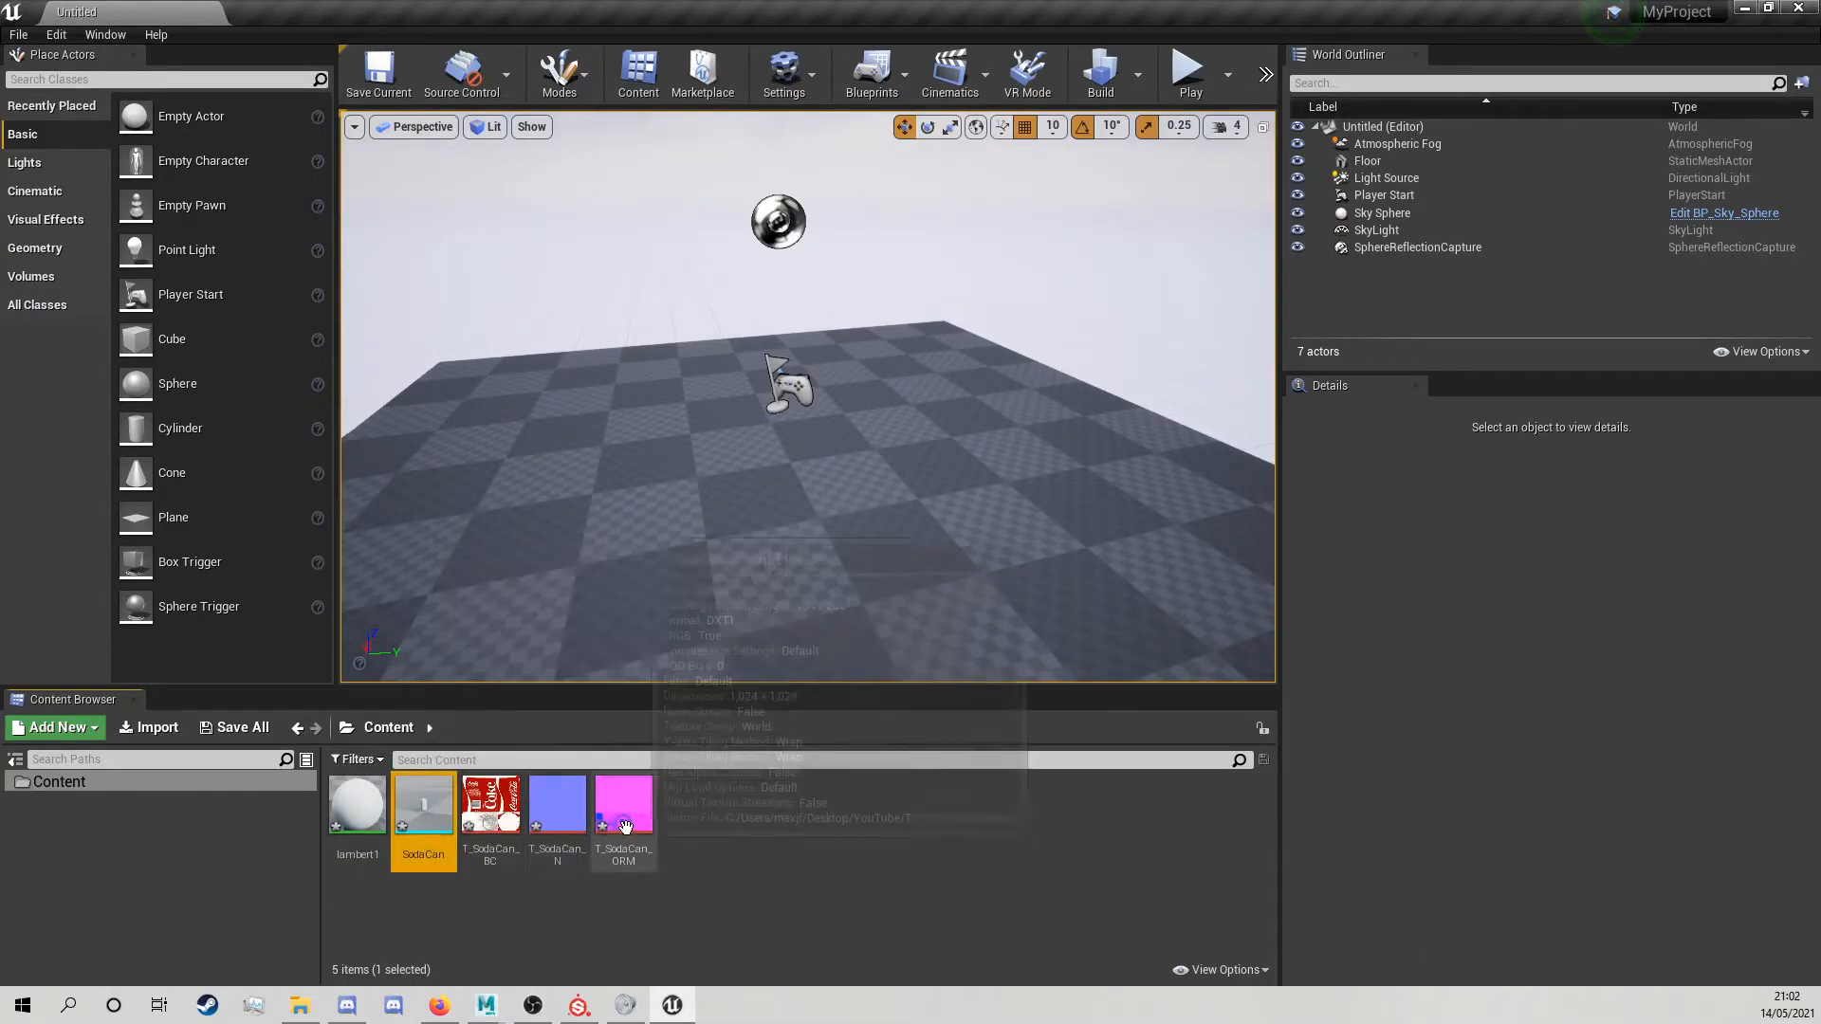
pyautogui.click(620, 806)
pyautogui.doubleClick(623, 804)
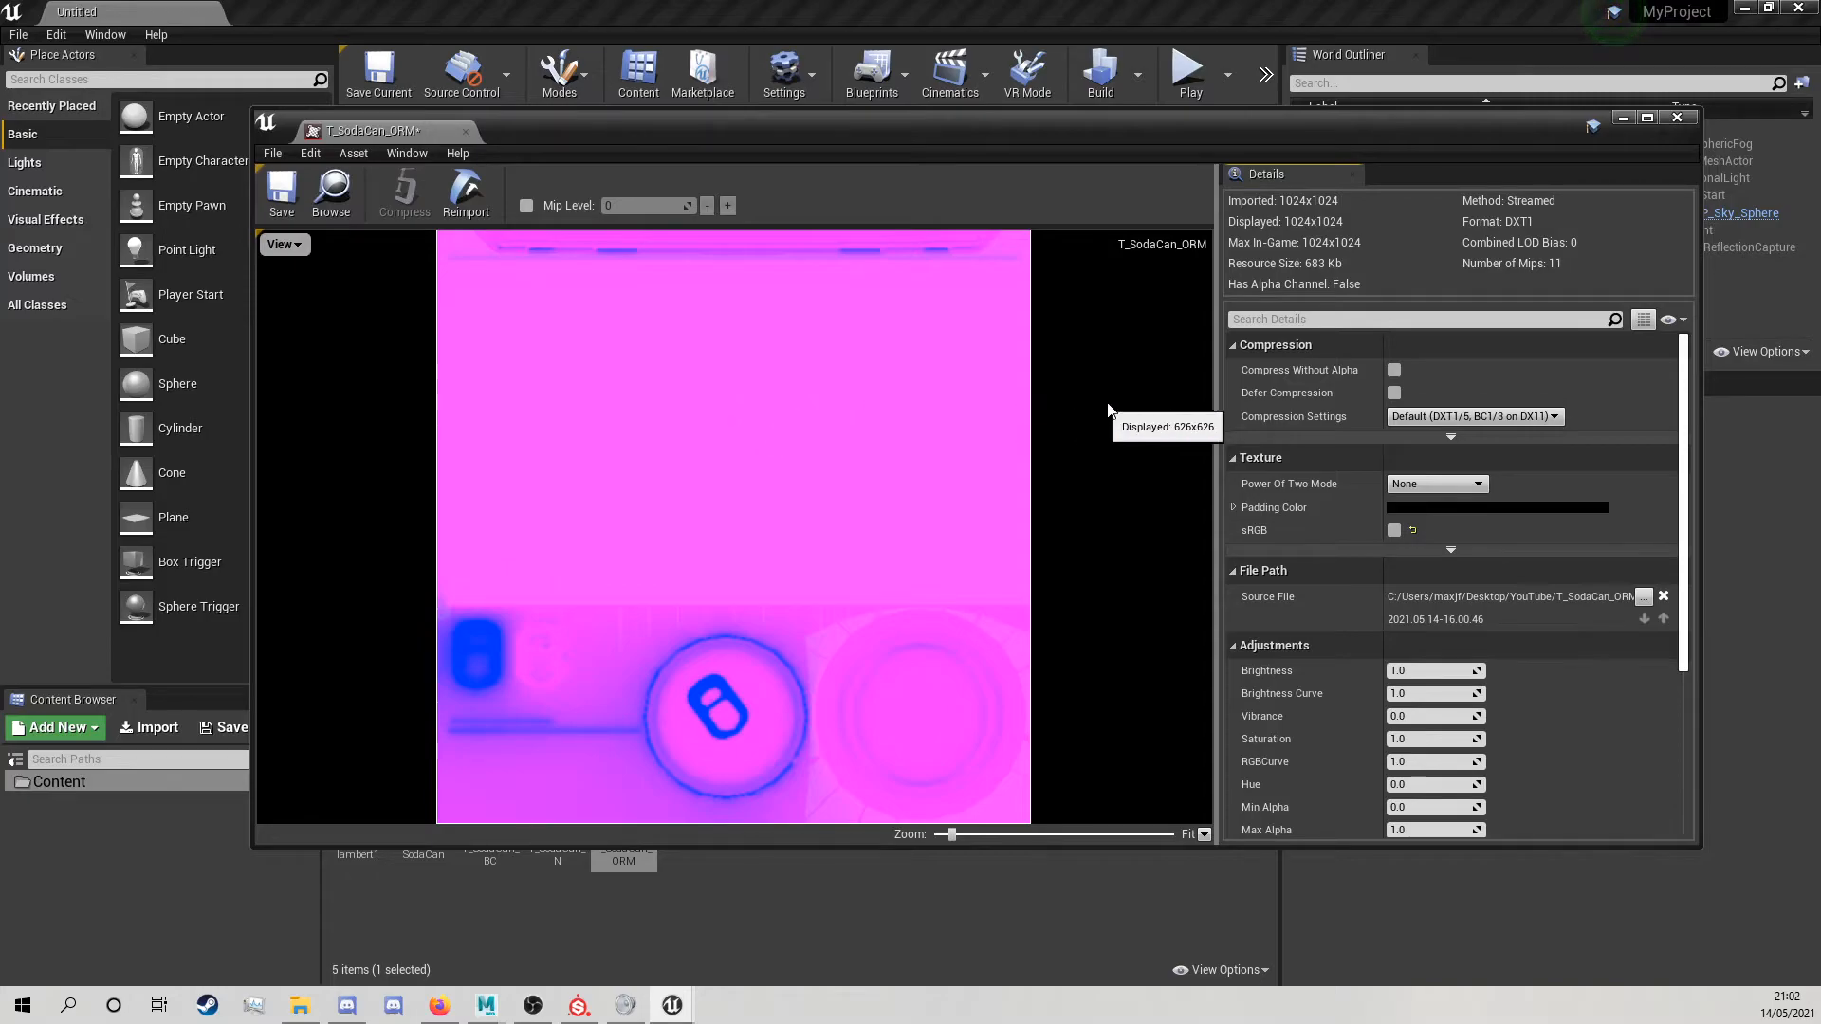
pyautogui.moveTo(1016, 119); pyautogui.dragTo(1107, 124)
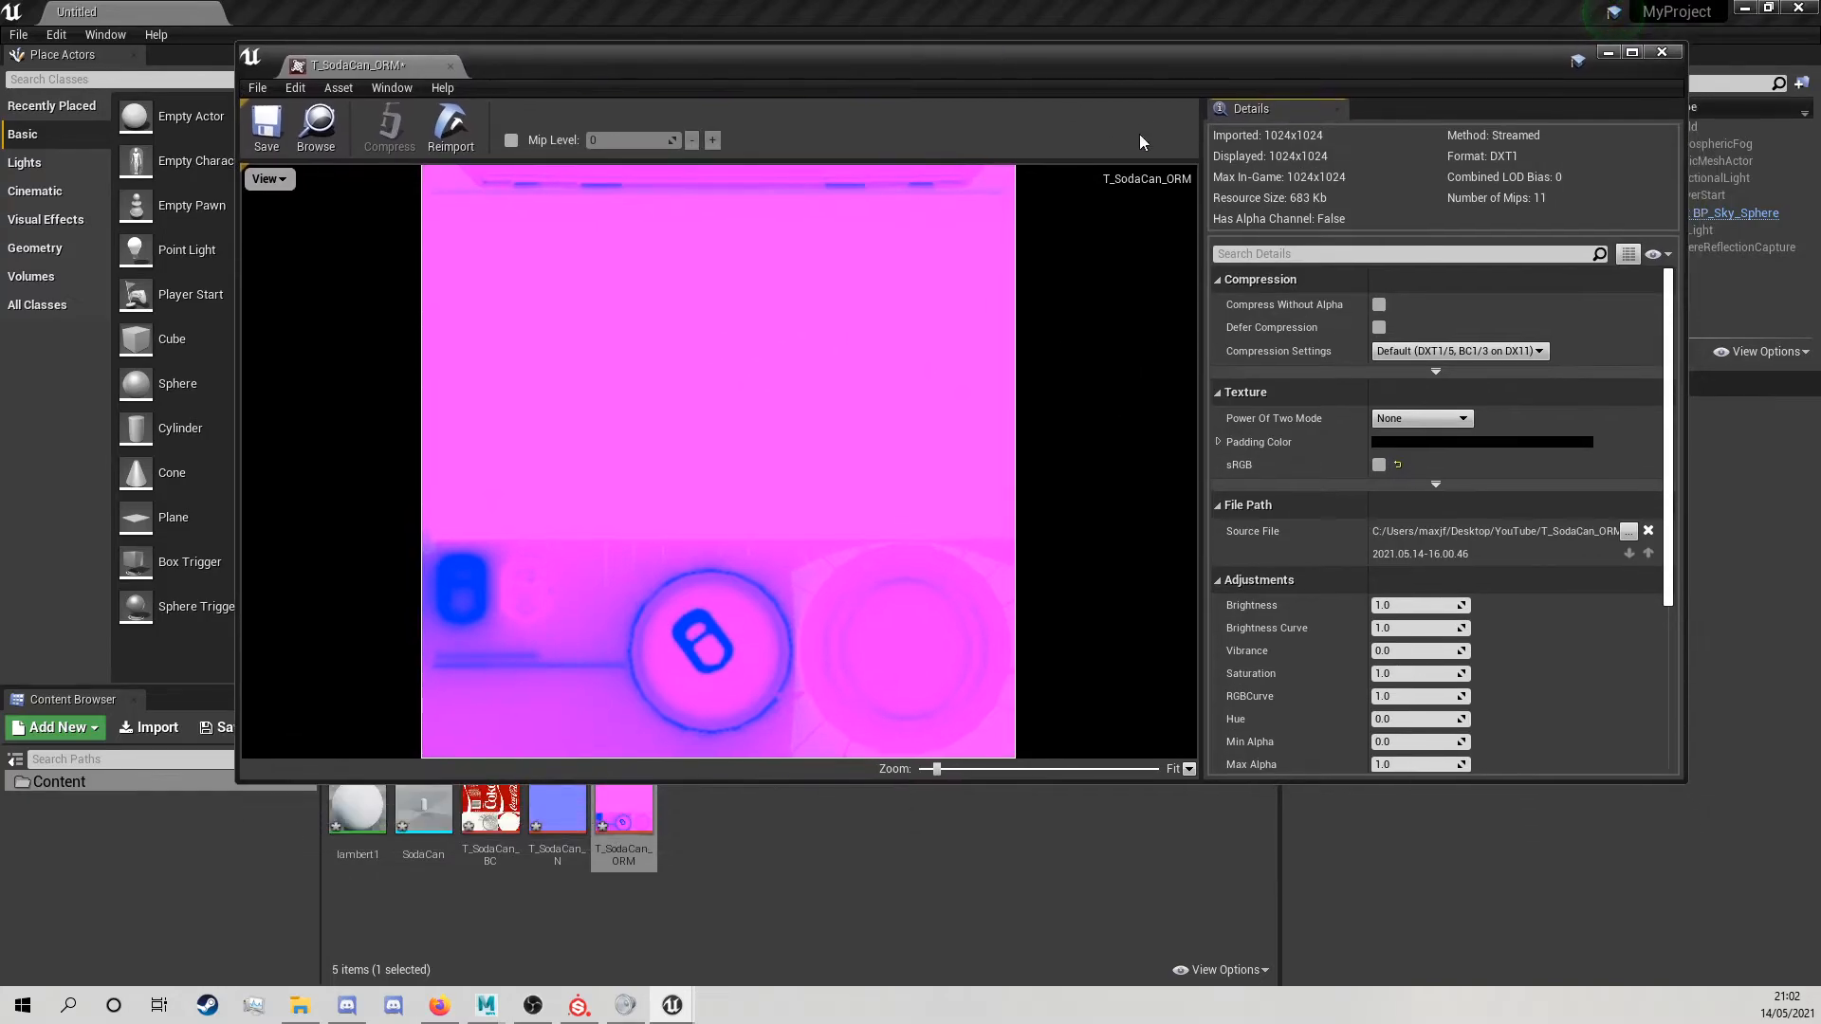
pyautogui.click(1663, 52)
# Place the SodaCan mesh on the level's floor near the player start, at about X -10, Y 10, Z 20.
pyautogui.click(453, 823)
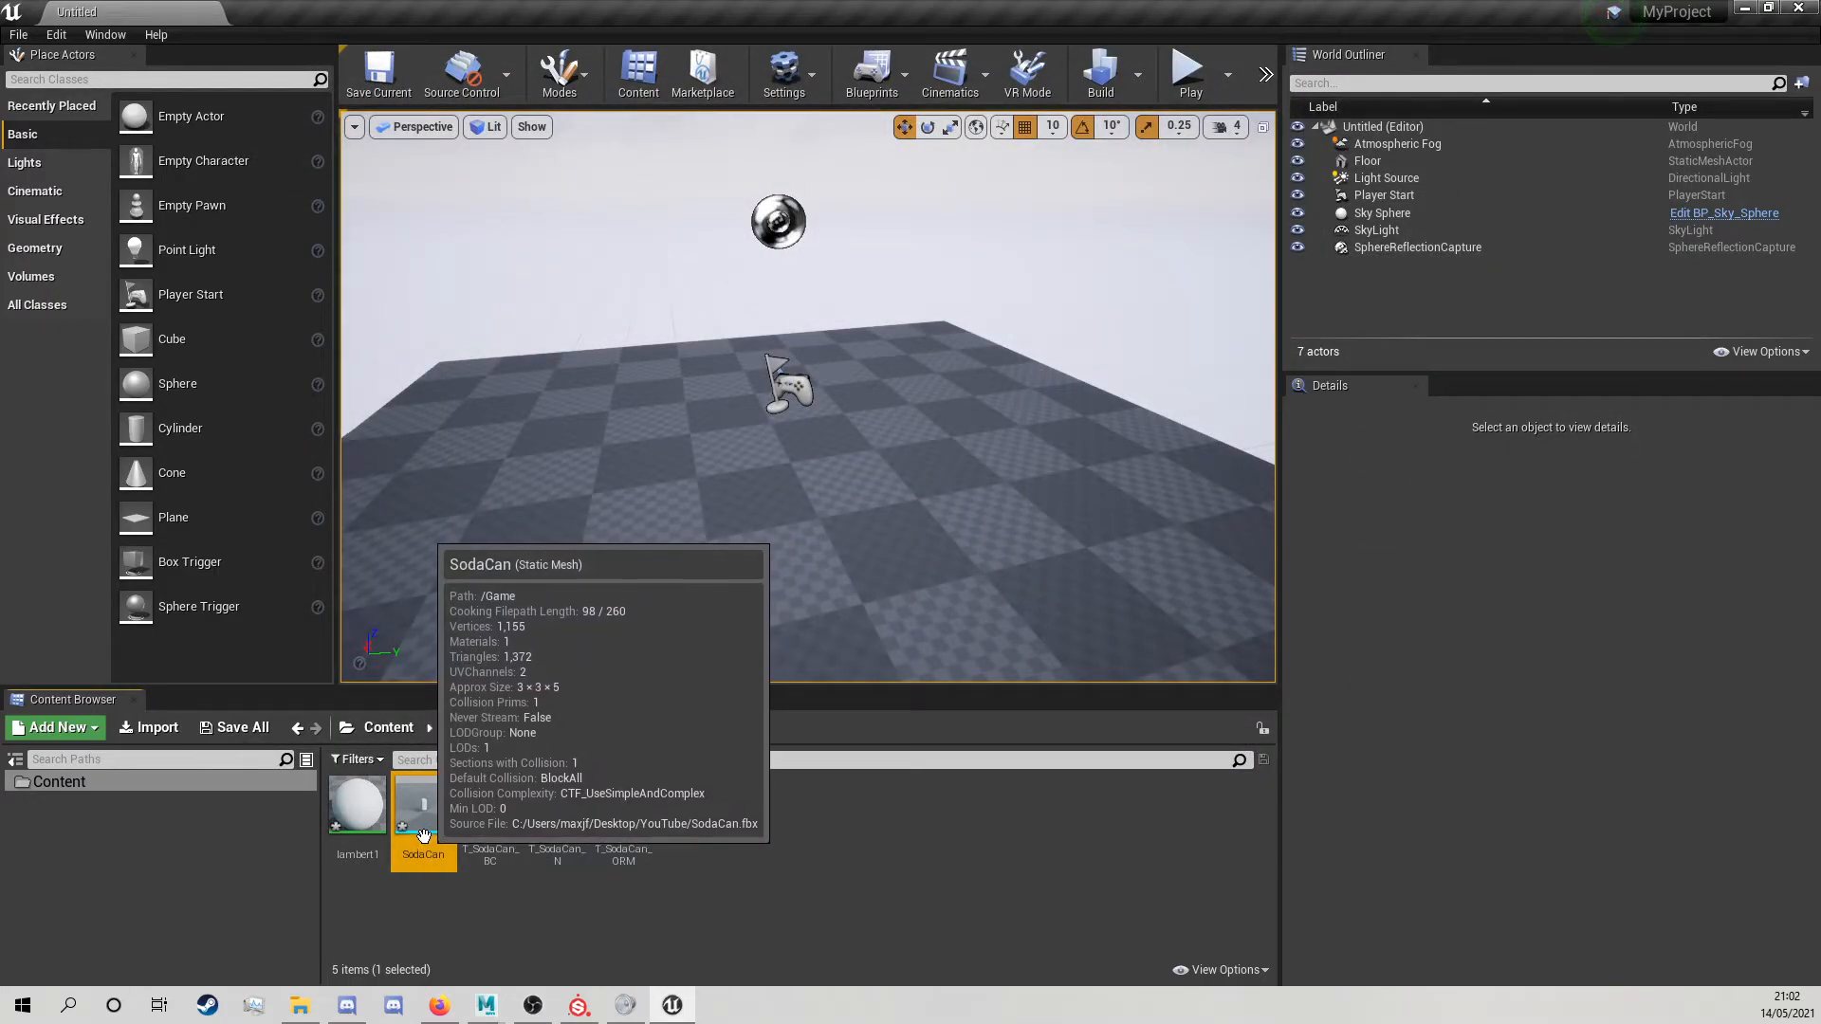
pyautogui.moveTo(459, 828); pyautogui.dragTo(704, 602)
pyautogui.moveTo(816, 479); pyautogui.dragTo(813, 476)
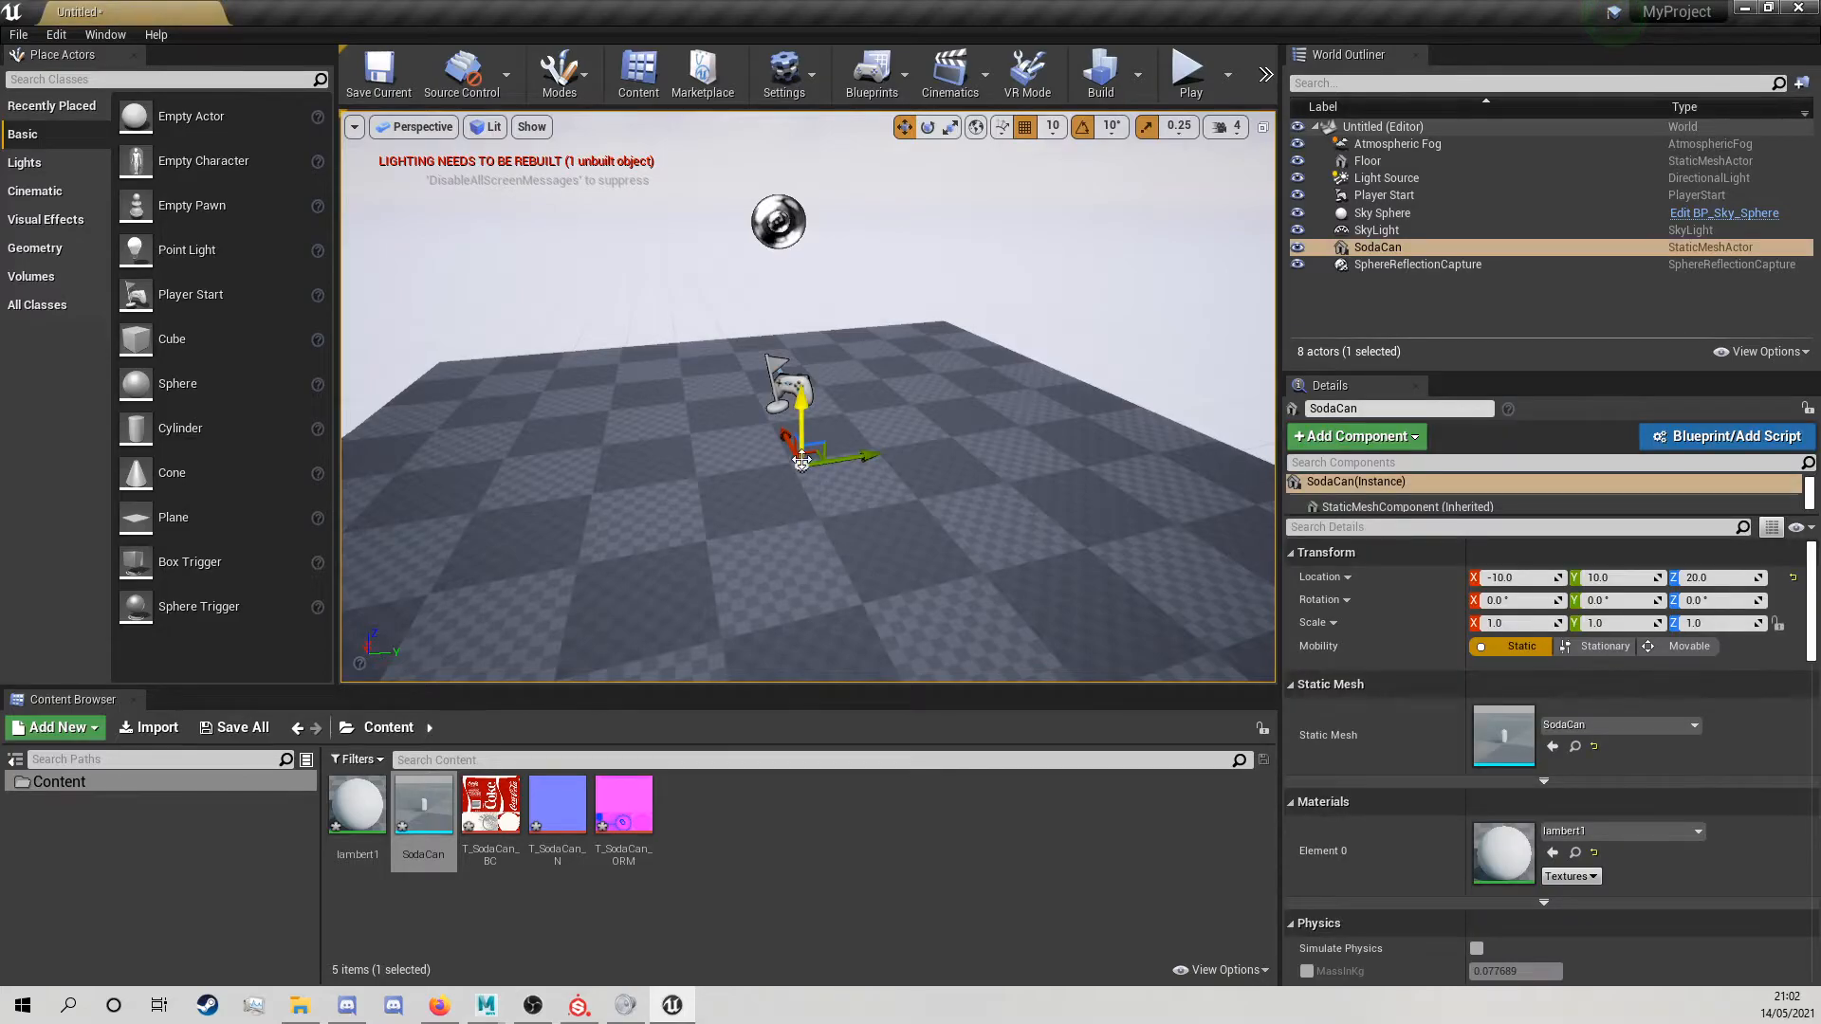
# Examine the placed soda can up close from the side in the viewport.
pyautogui.scroll(5, 803, 480)
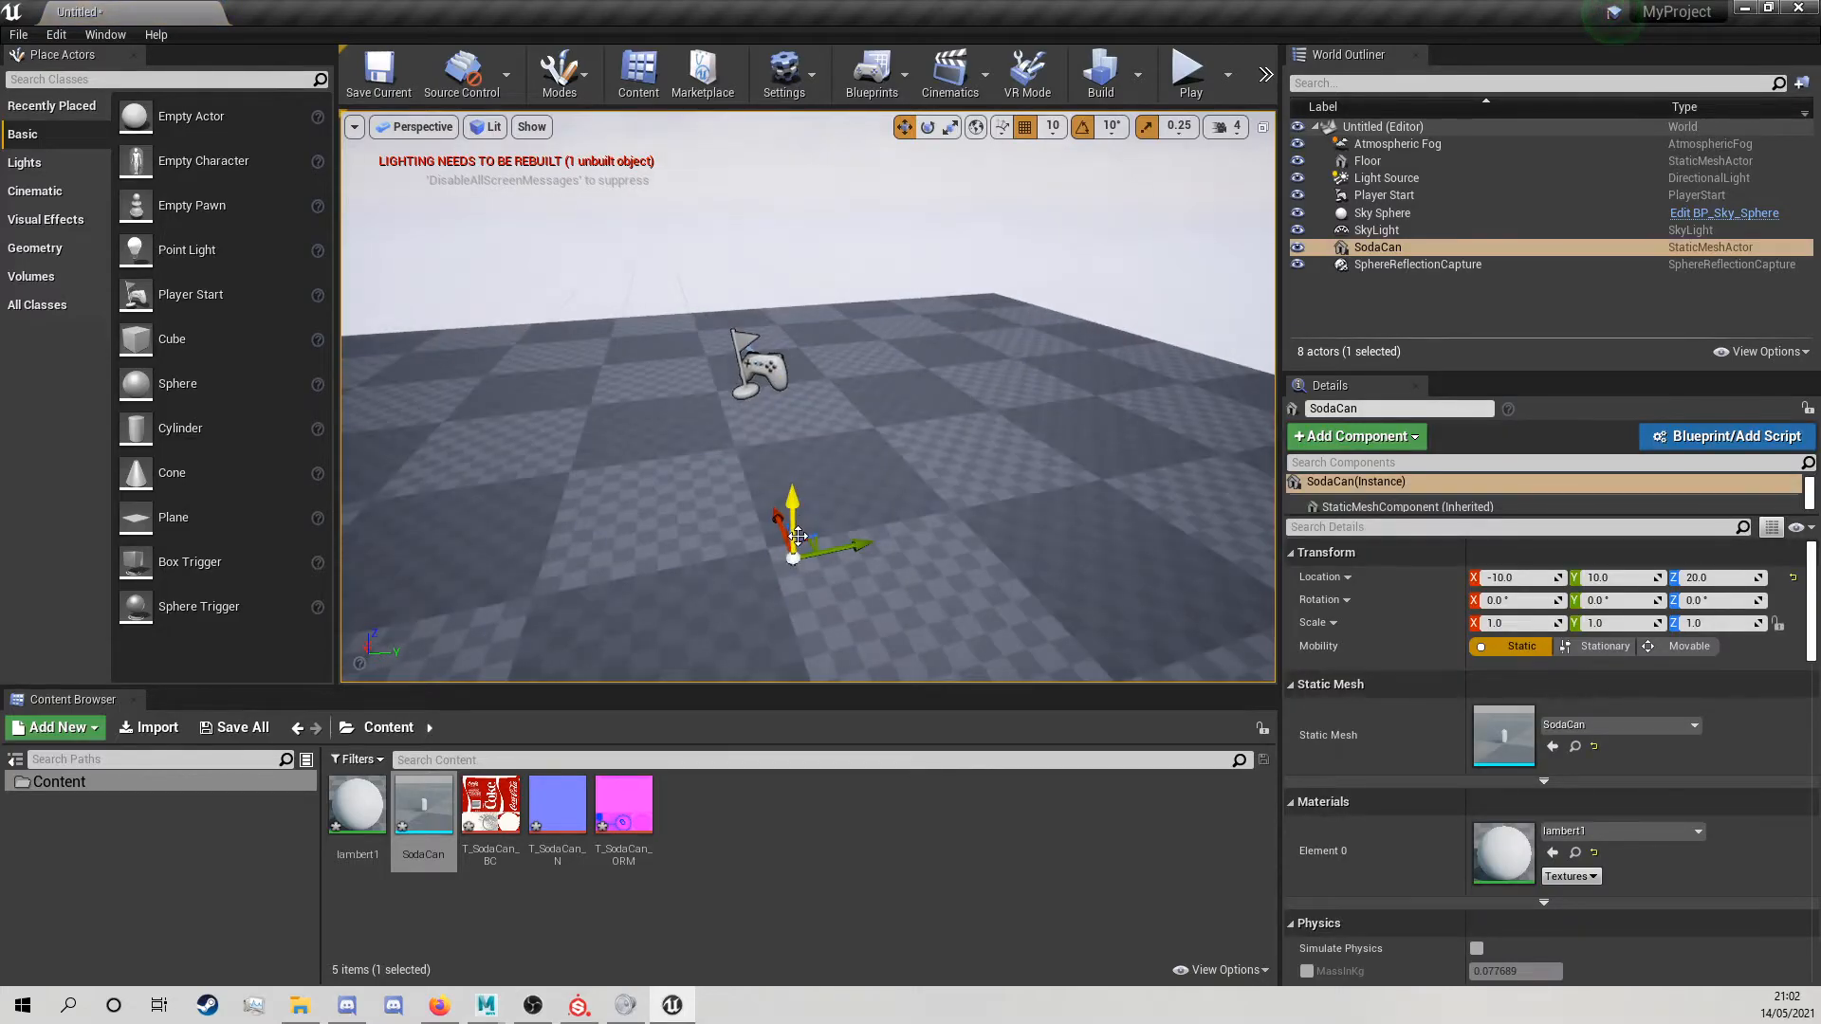
pyautogui.press('f')
pyautogui.keyDown('alt'); pyautogui.moveTo(846, 504); pyautogui.dragTo(731, 569); pyautogui.keyUp('alt')
pyautogui.keyDown('alt'); pyautogui.moveTo(844, 382); pyautogui.dragTo(891, 374); pyautogui.keyUp('alt')
pyautogui.scroll(5, 891, 374)
pyautogui.scroll(-10, 861, 386)
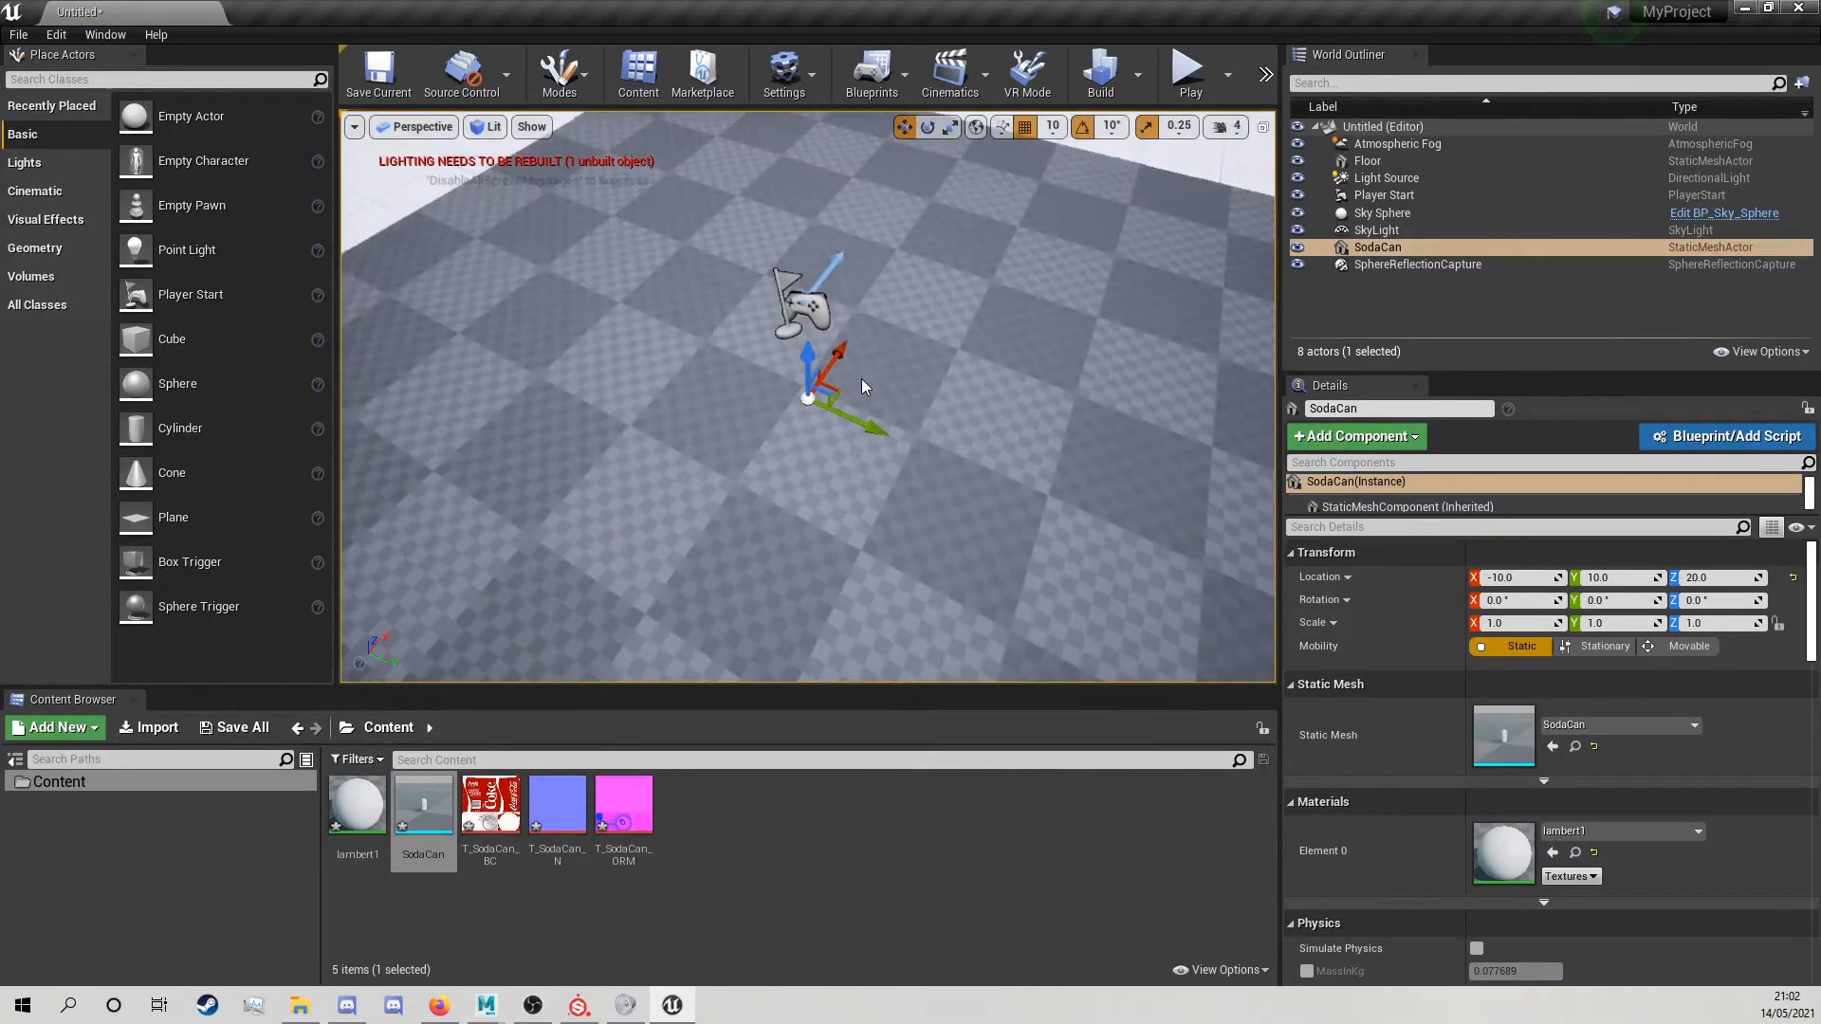
pyautogui.scroll(6, 844, 398)
pyautogui.scroll(-6, 838, 403)
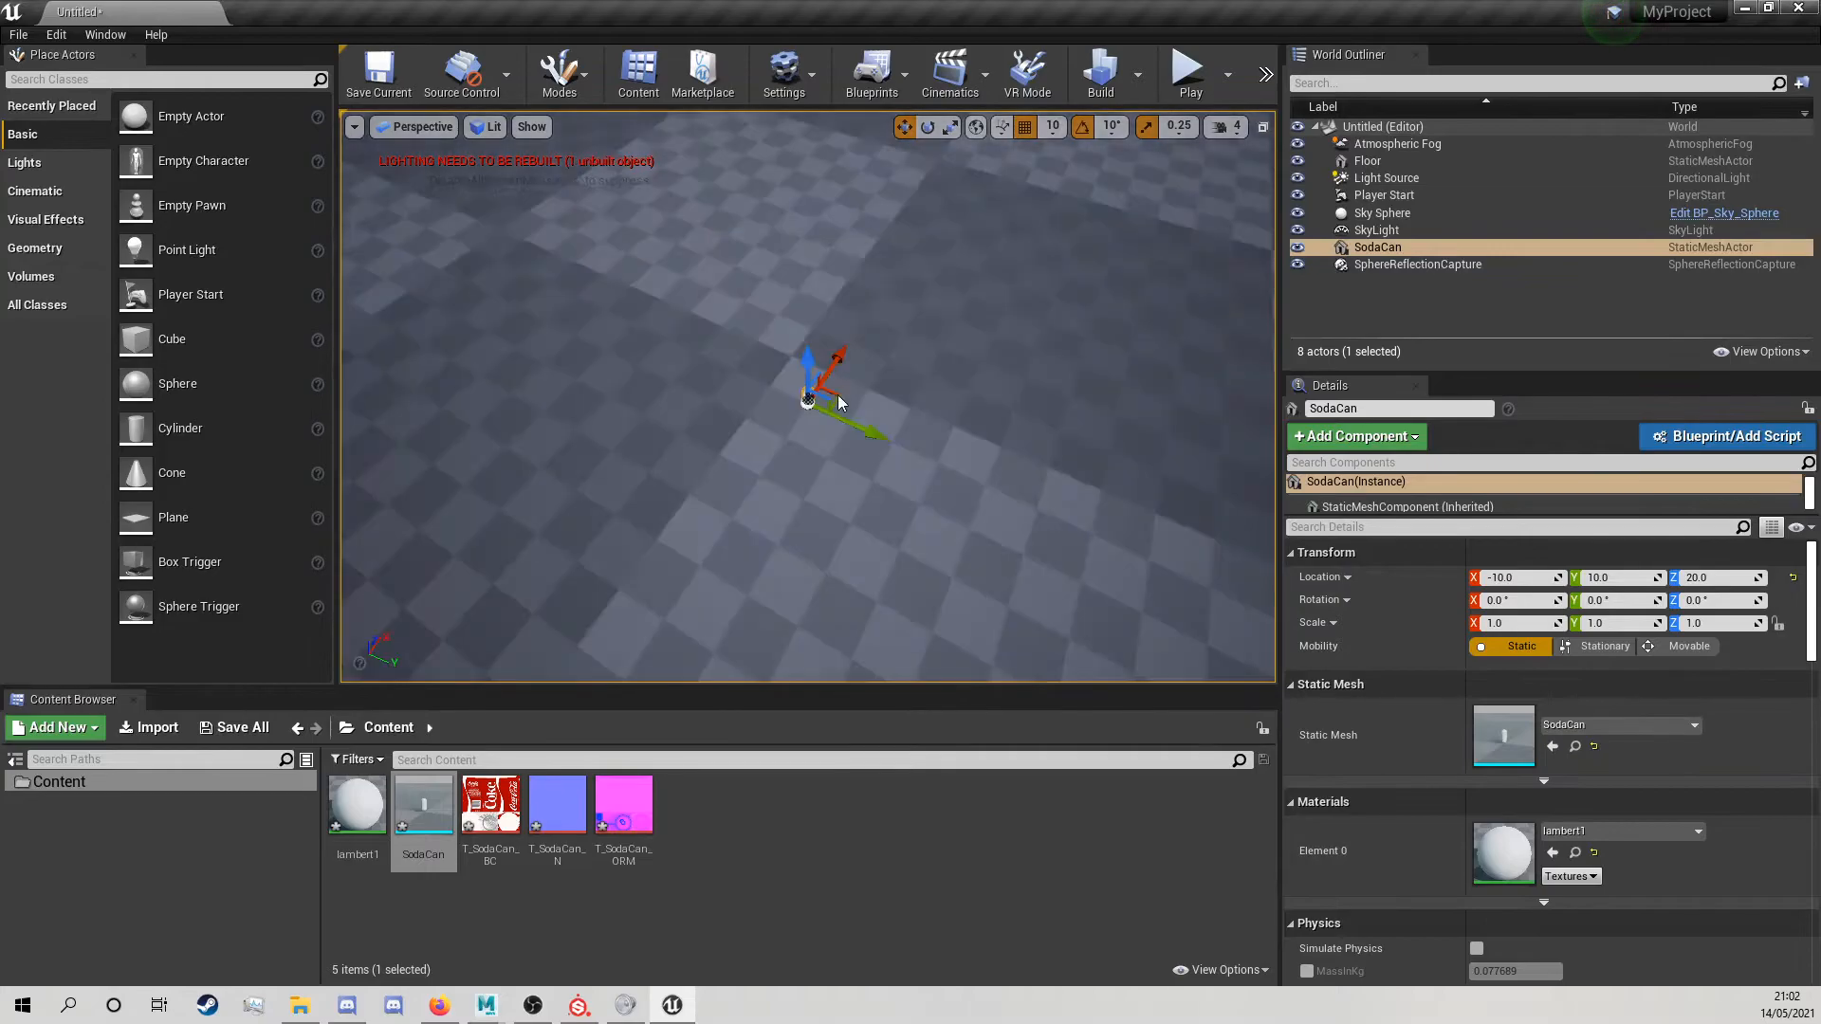
pyautogui.keyDown('alt'); pyautogui.moveTo(1028, 329); pyautogui.dragTo(996, 299); pyautogui.keyUp('alt')
pyautogui.scroll(5, 843, 417)
# Force-delete the imported lambert1 material from the Content folder.
pyautogui.click(370, 835)
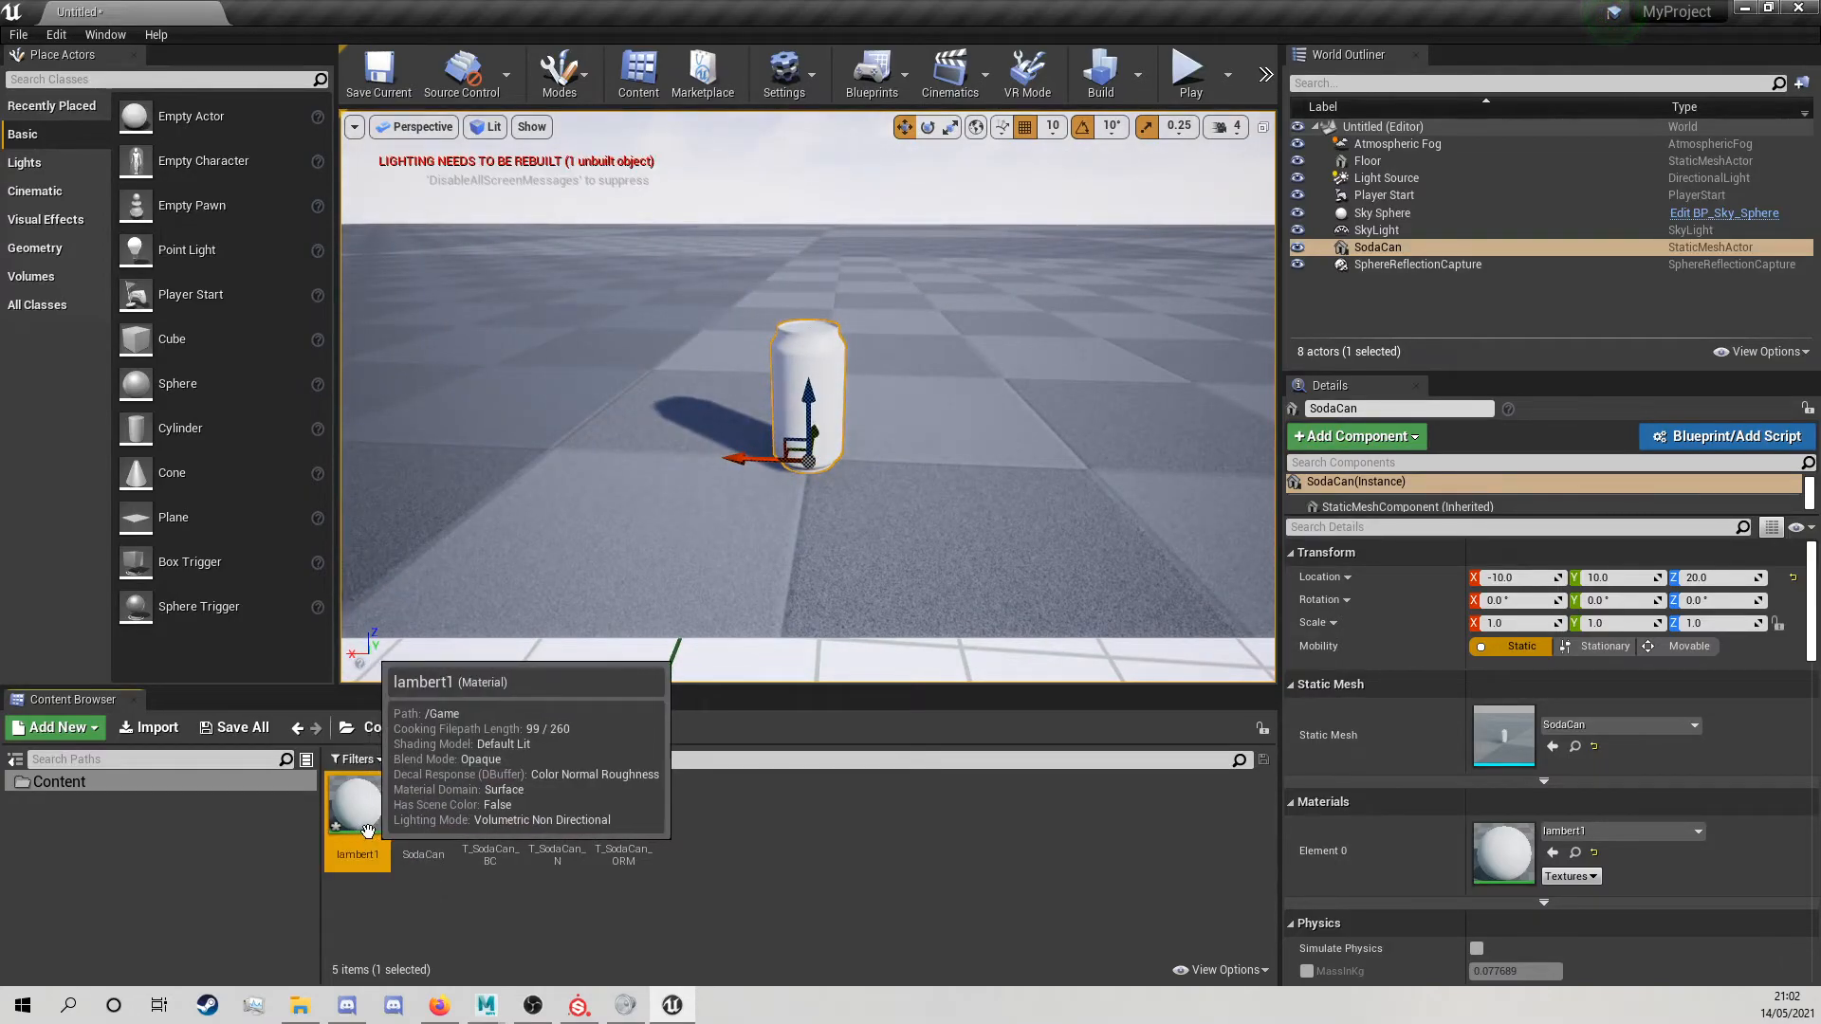
pyautogui.press('Delete')
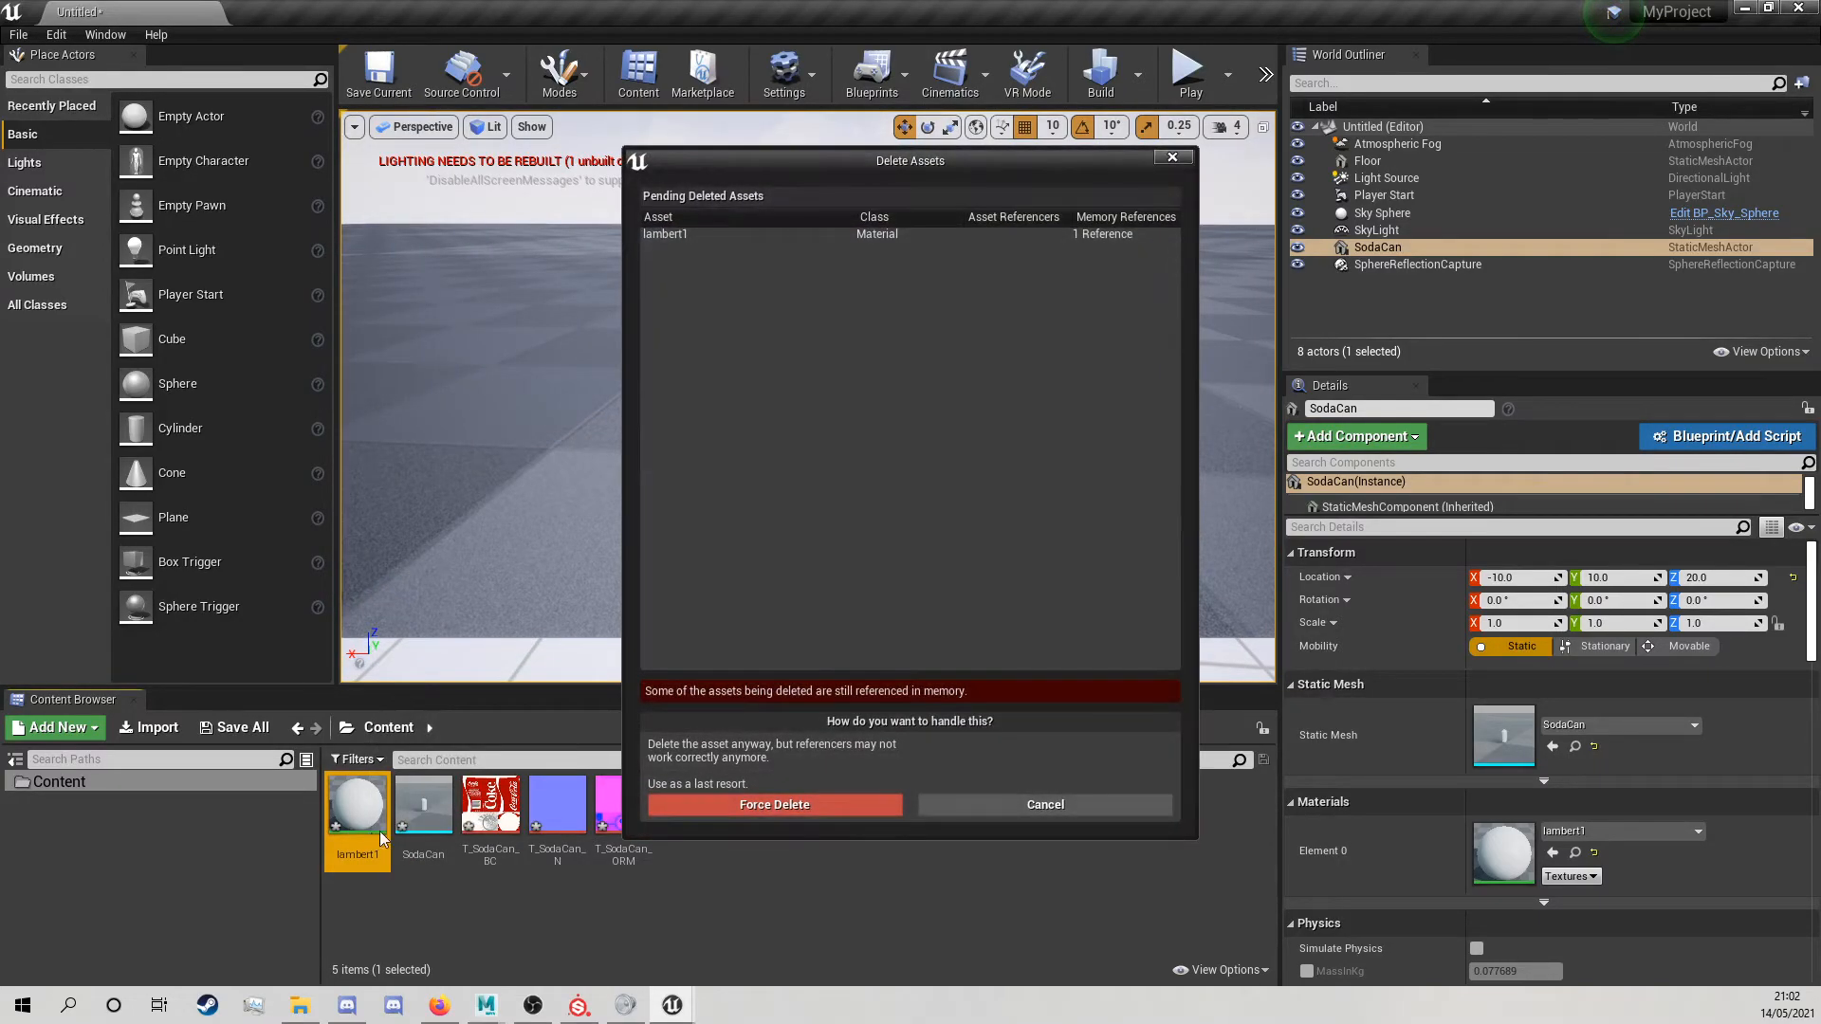
pyautogui.click(840, 806)
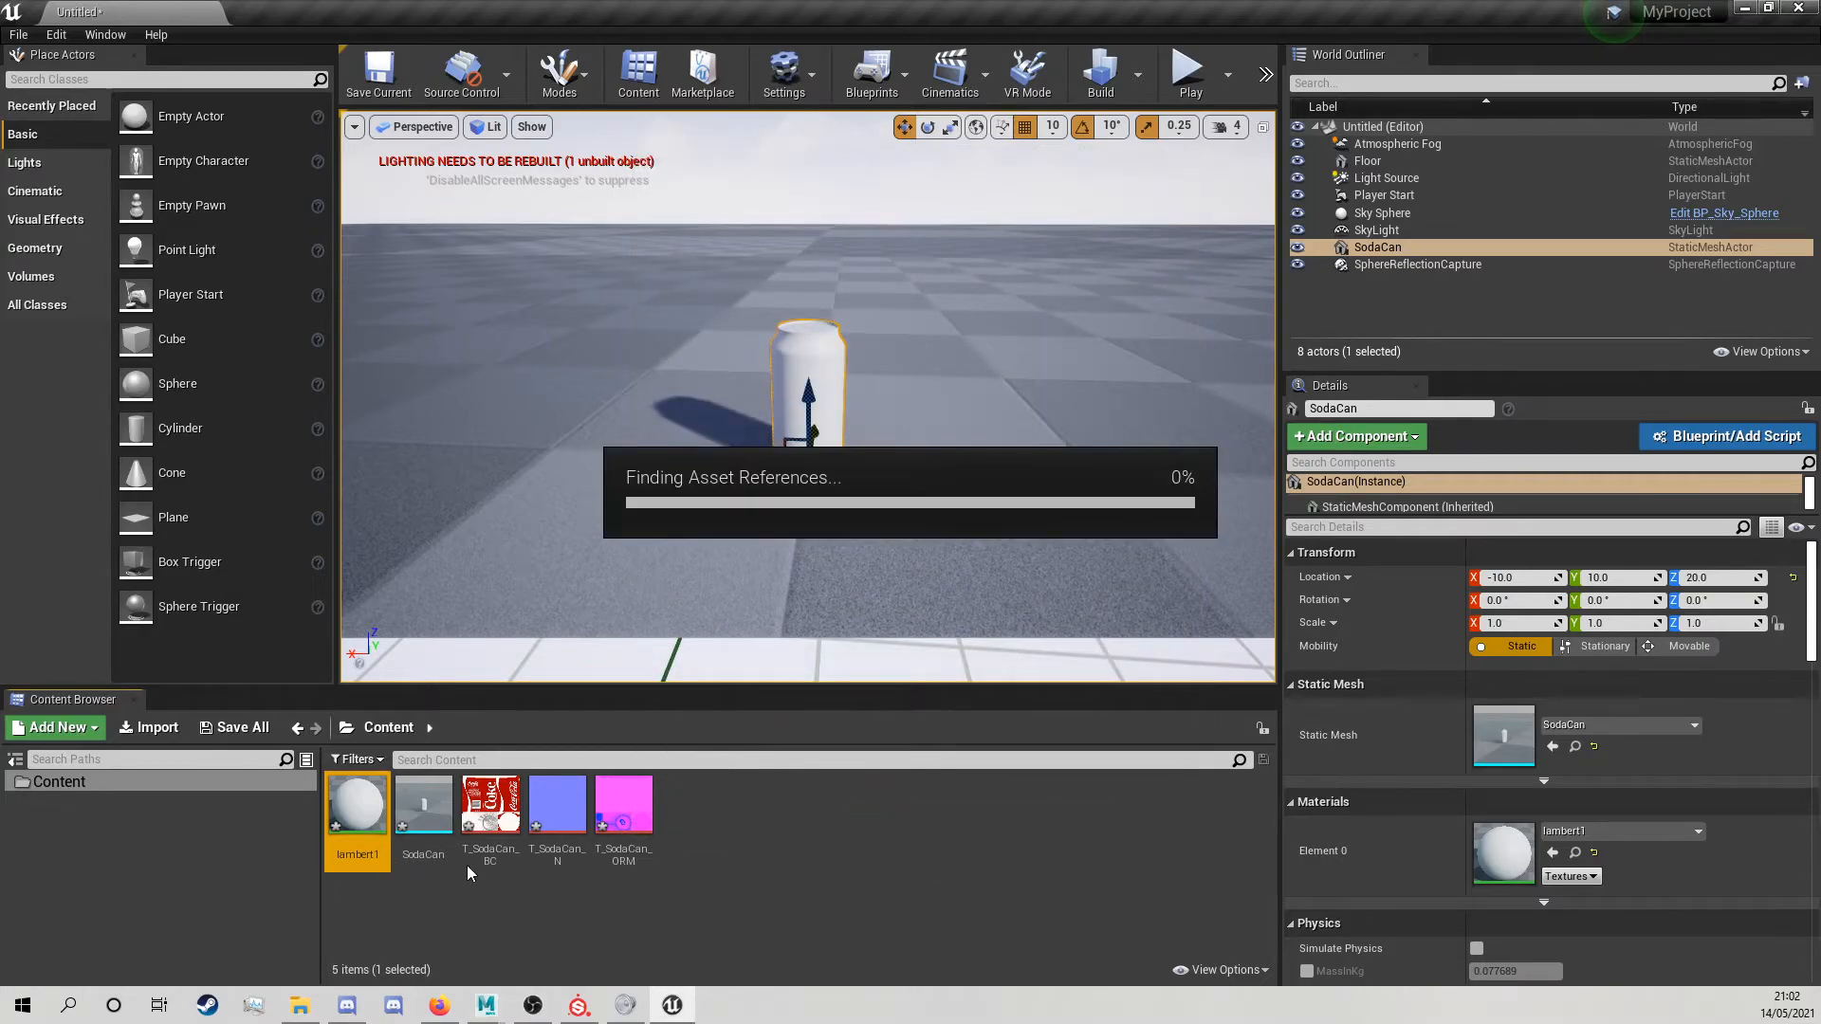
# Create a new material in the Content folder and name it M_SodaCan.
pyautogui.rightClick(650, 806)
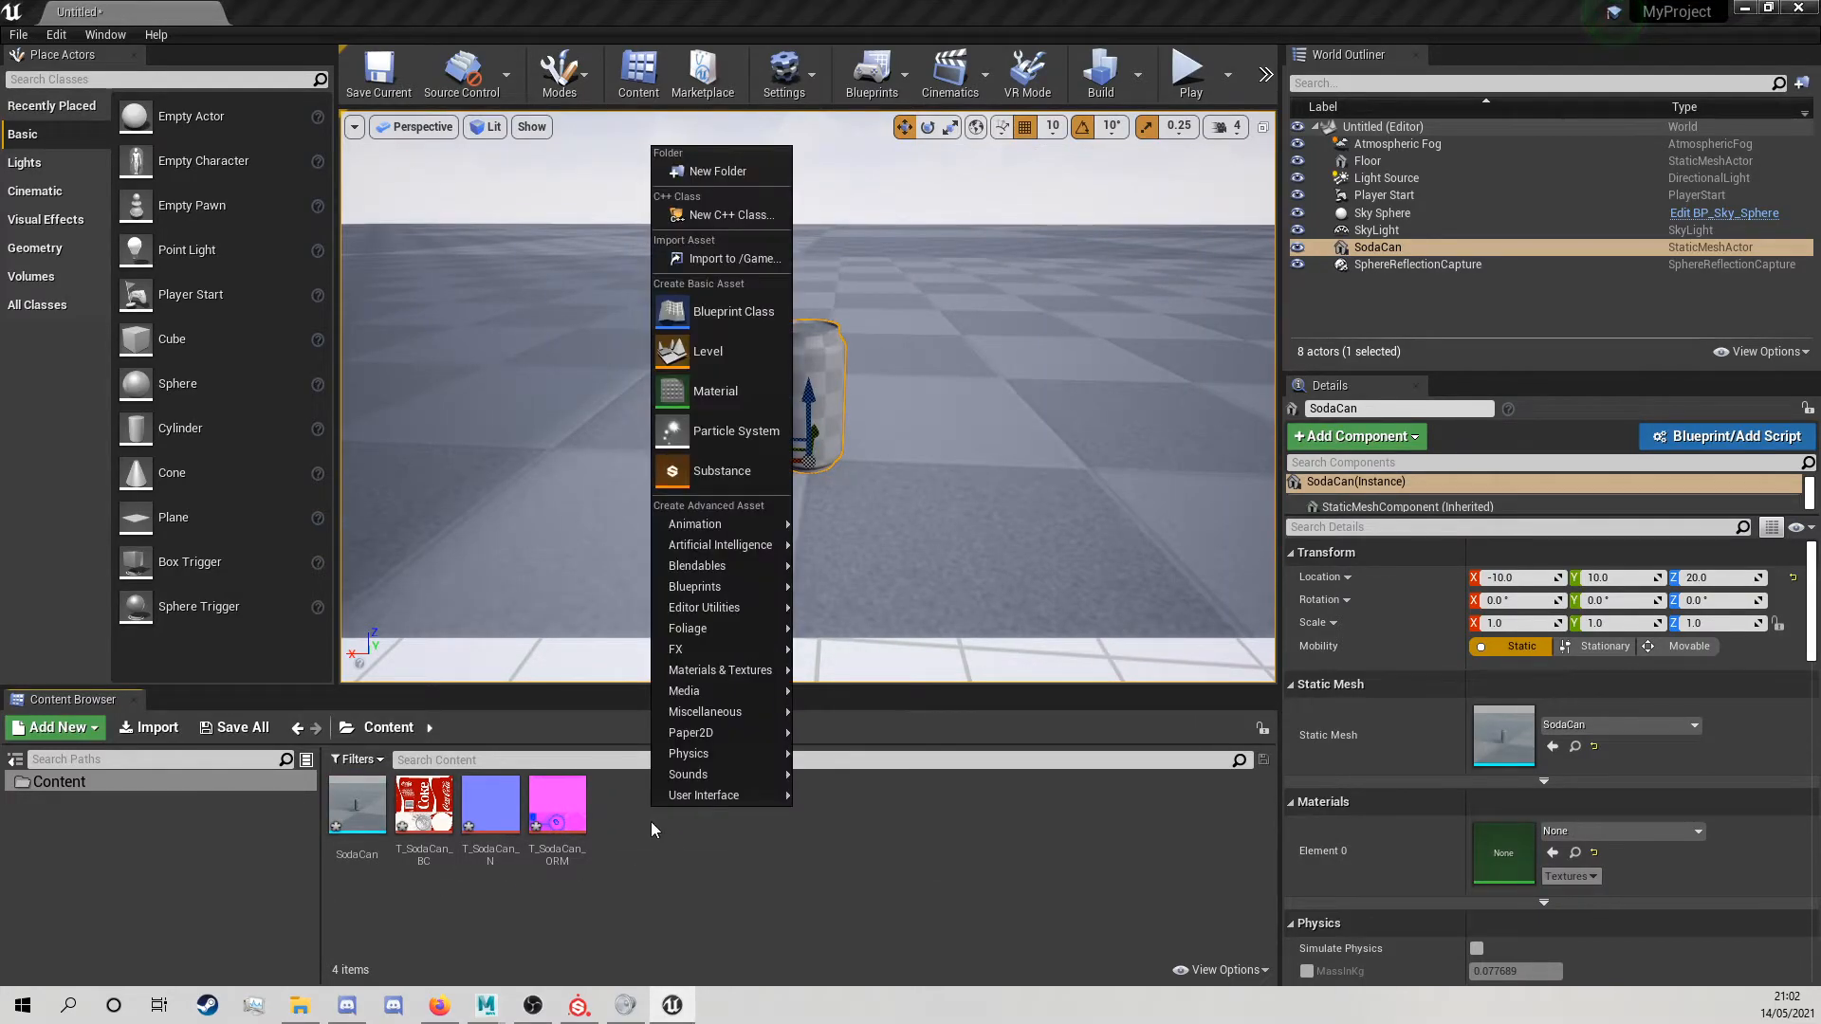
pyautogui.click(697, 391)
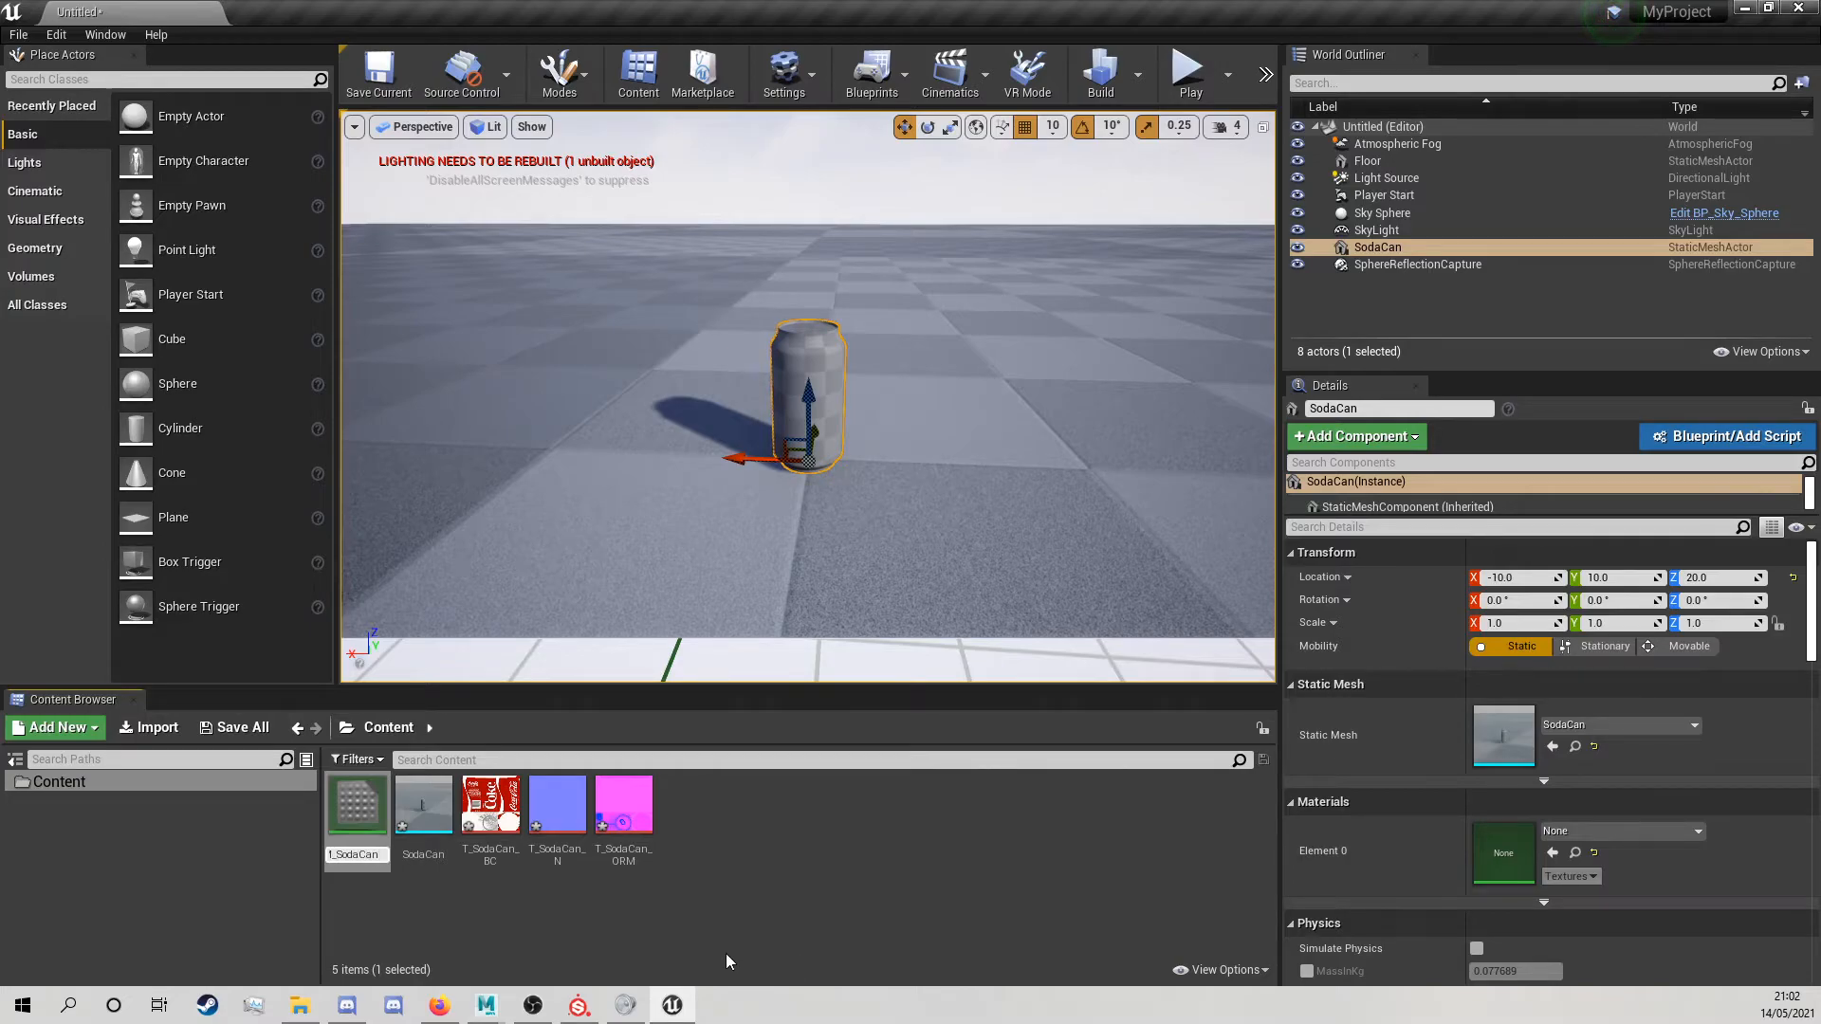
pyautogui.press('Return')
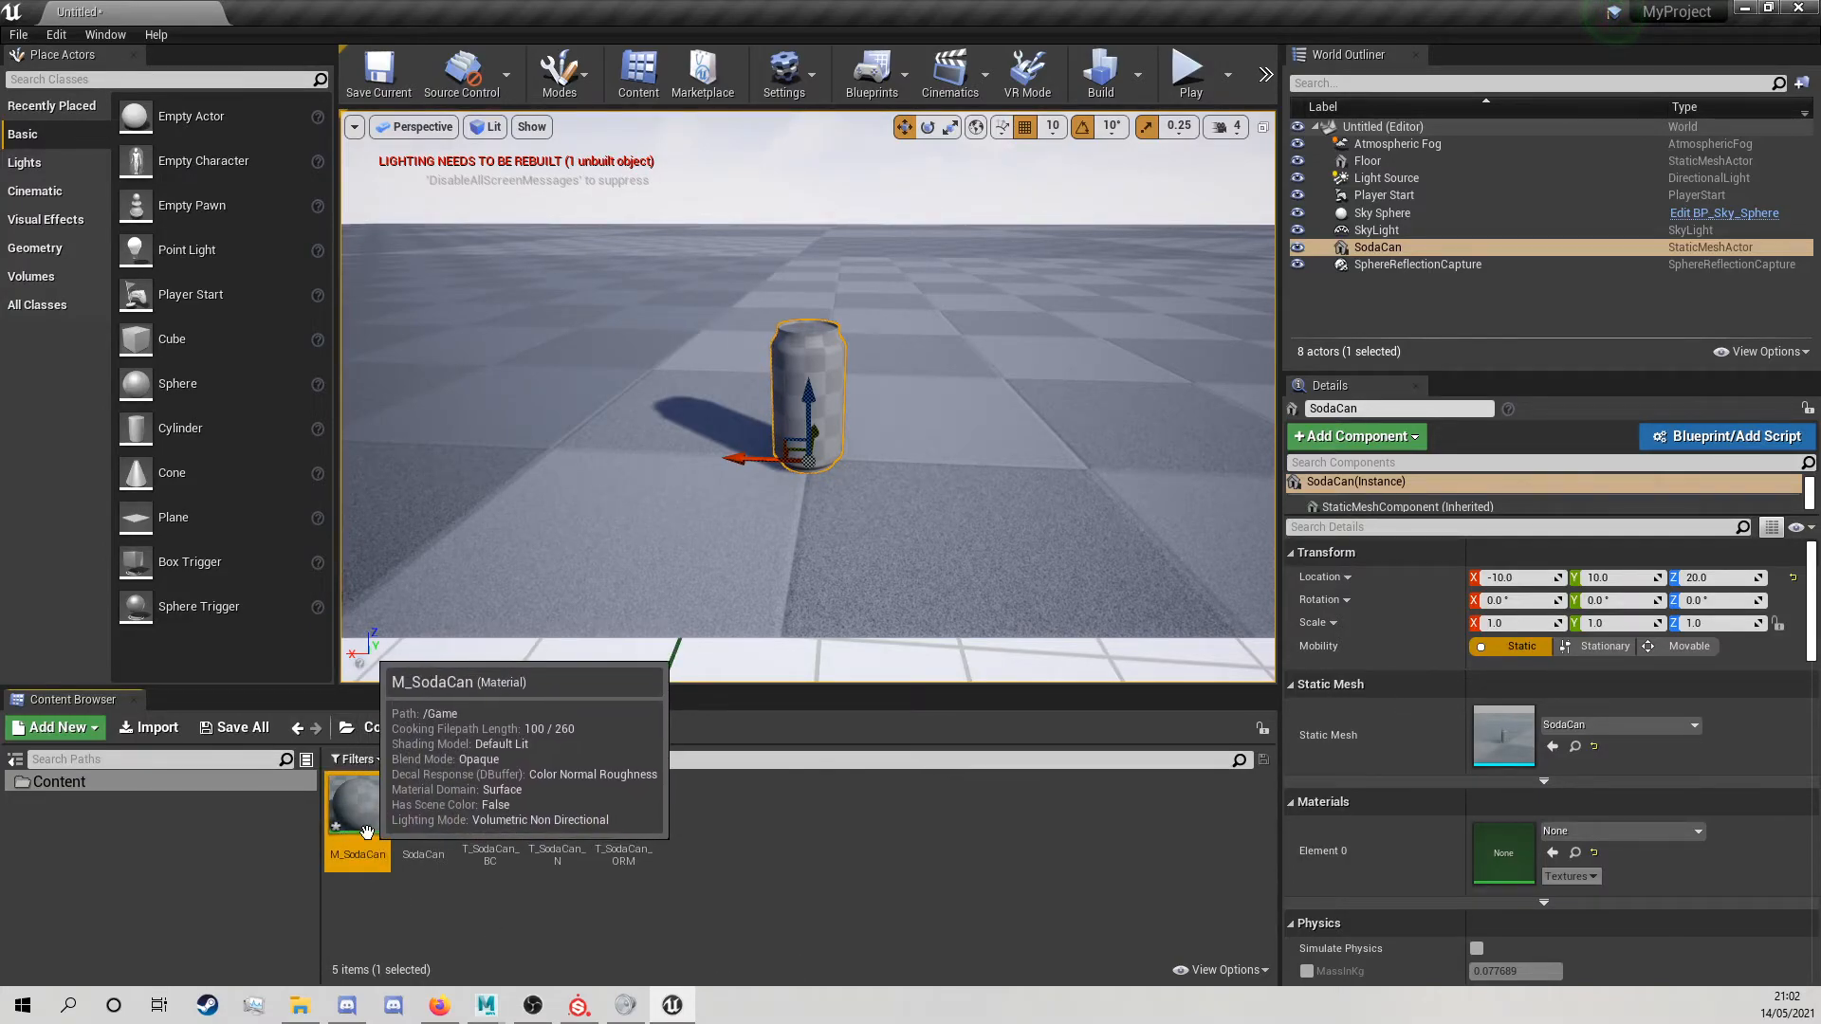
# Assign M_SodaCan to material Element 0 of the placed soda can and open the material for editing.
pyautogui.moveTo(357, 818); pyautogui.dragTo(1515, 855)
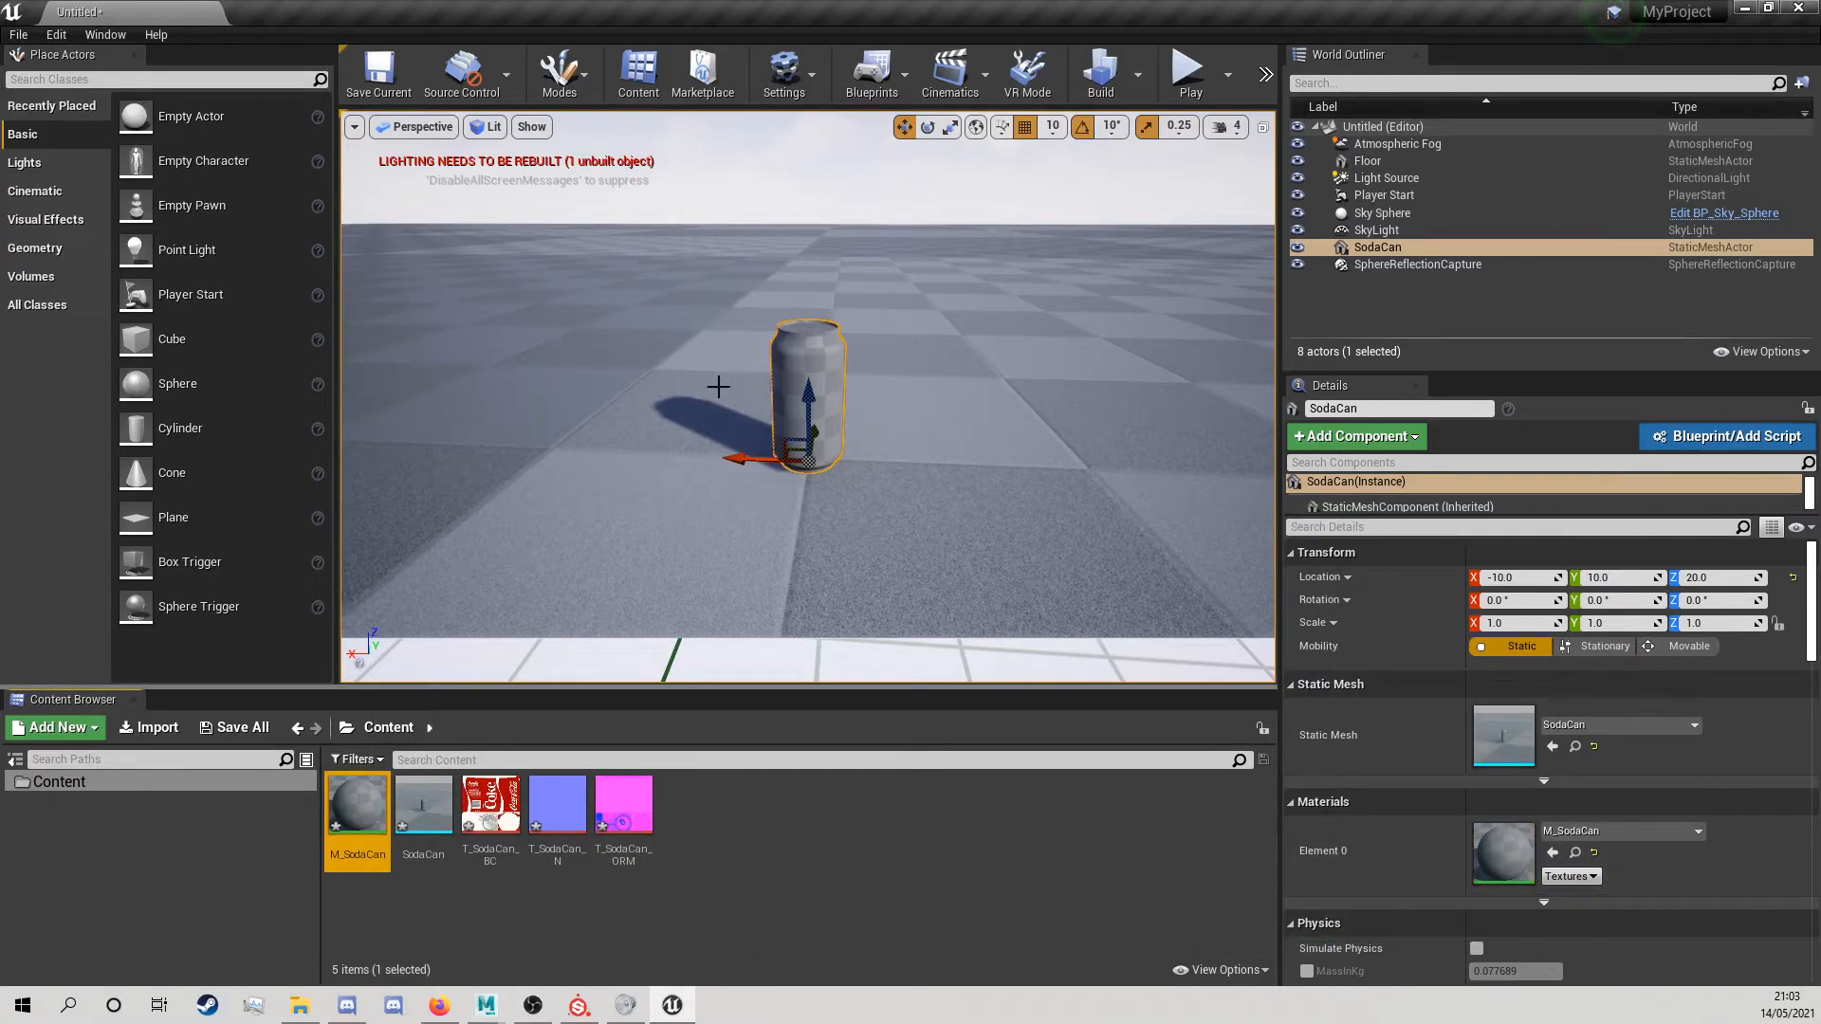
pyautogui.click(824, 373)
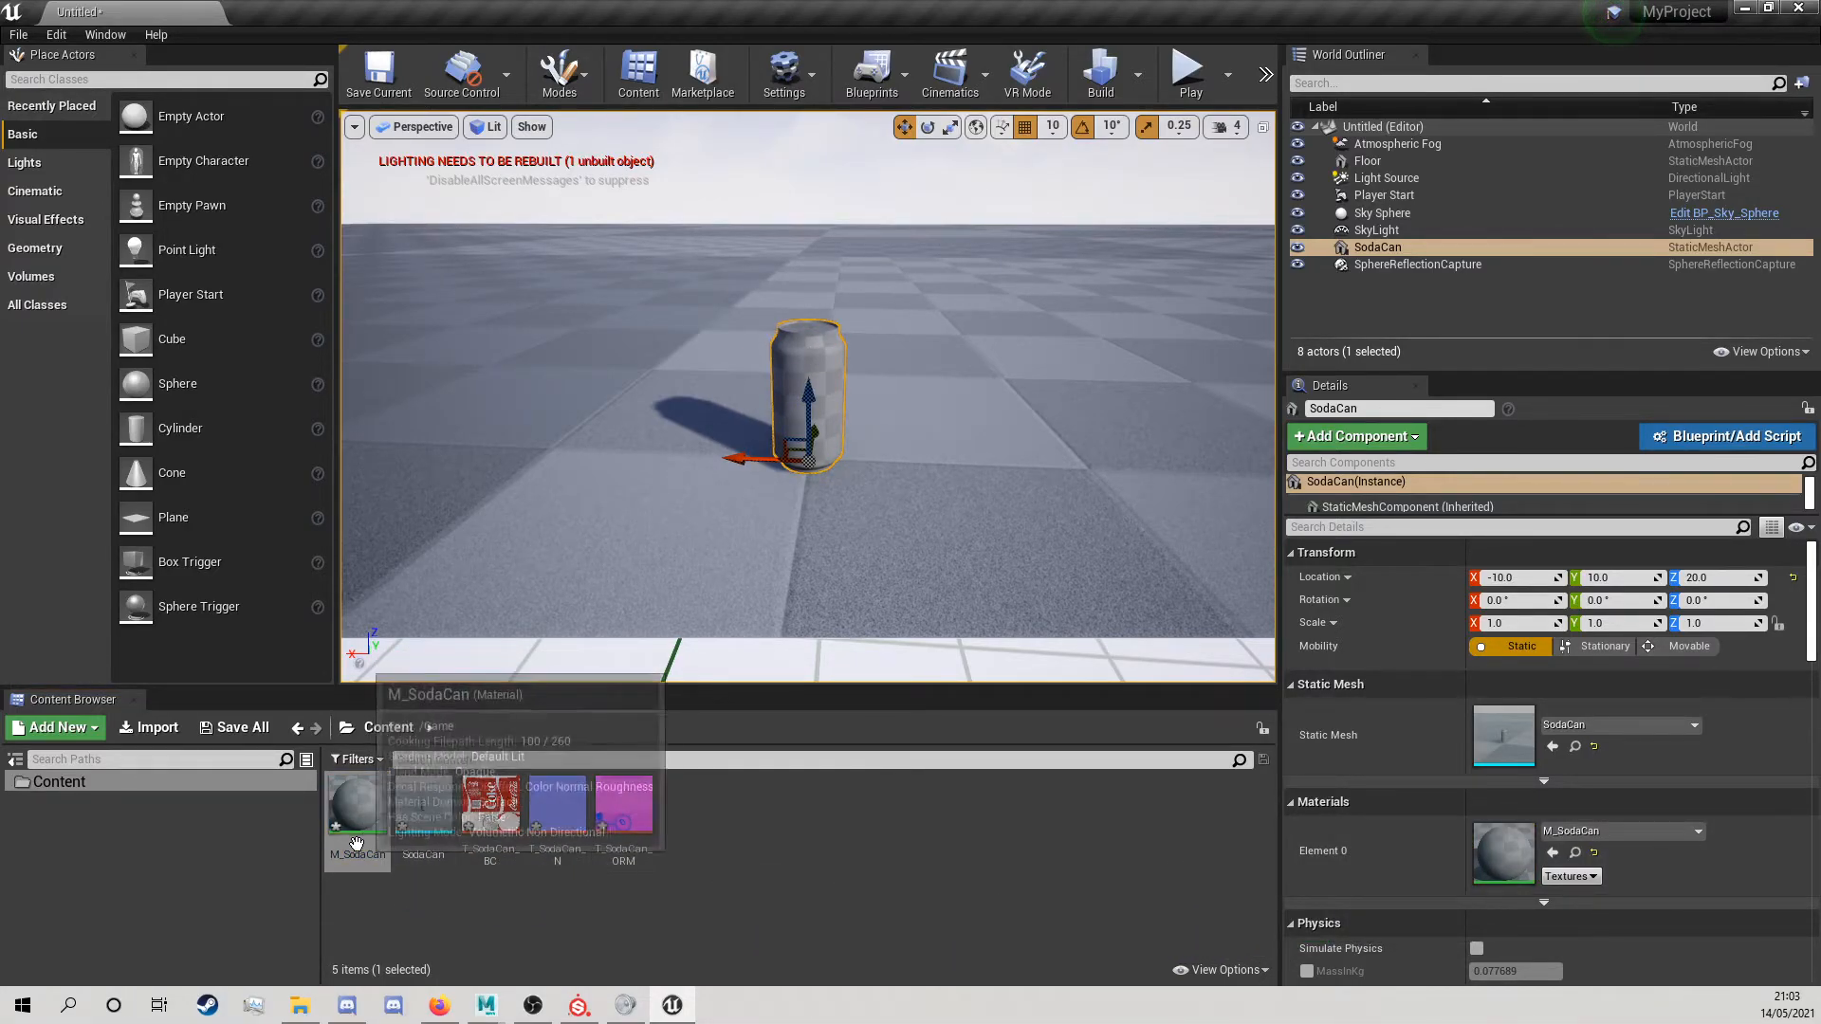
pyautogui.click(357, 811)
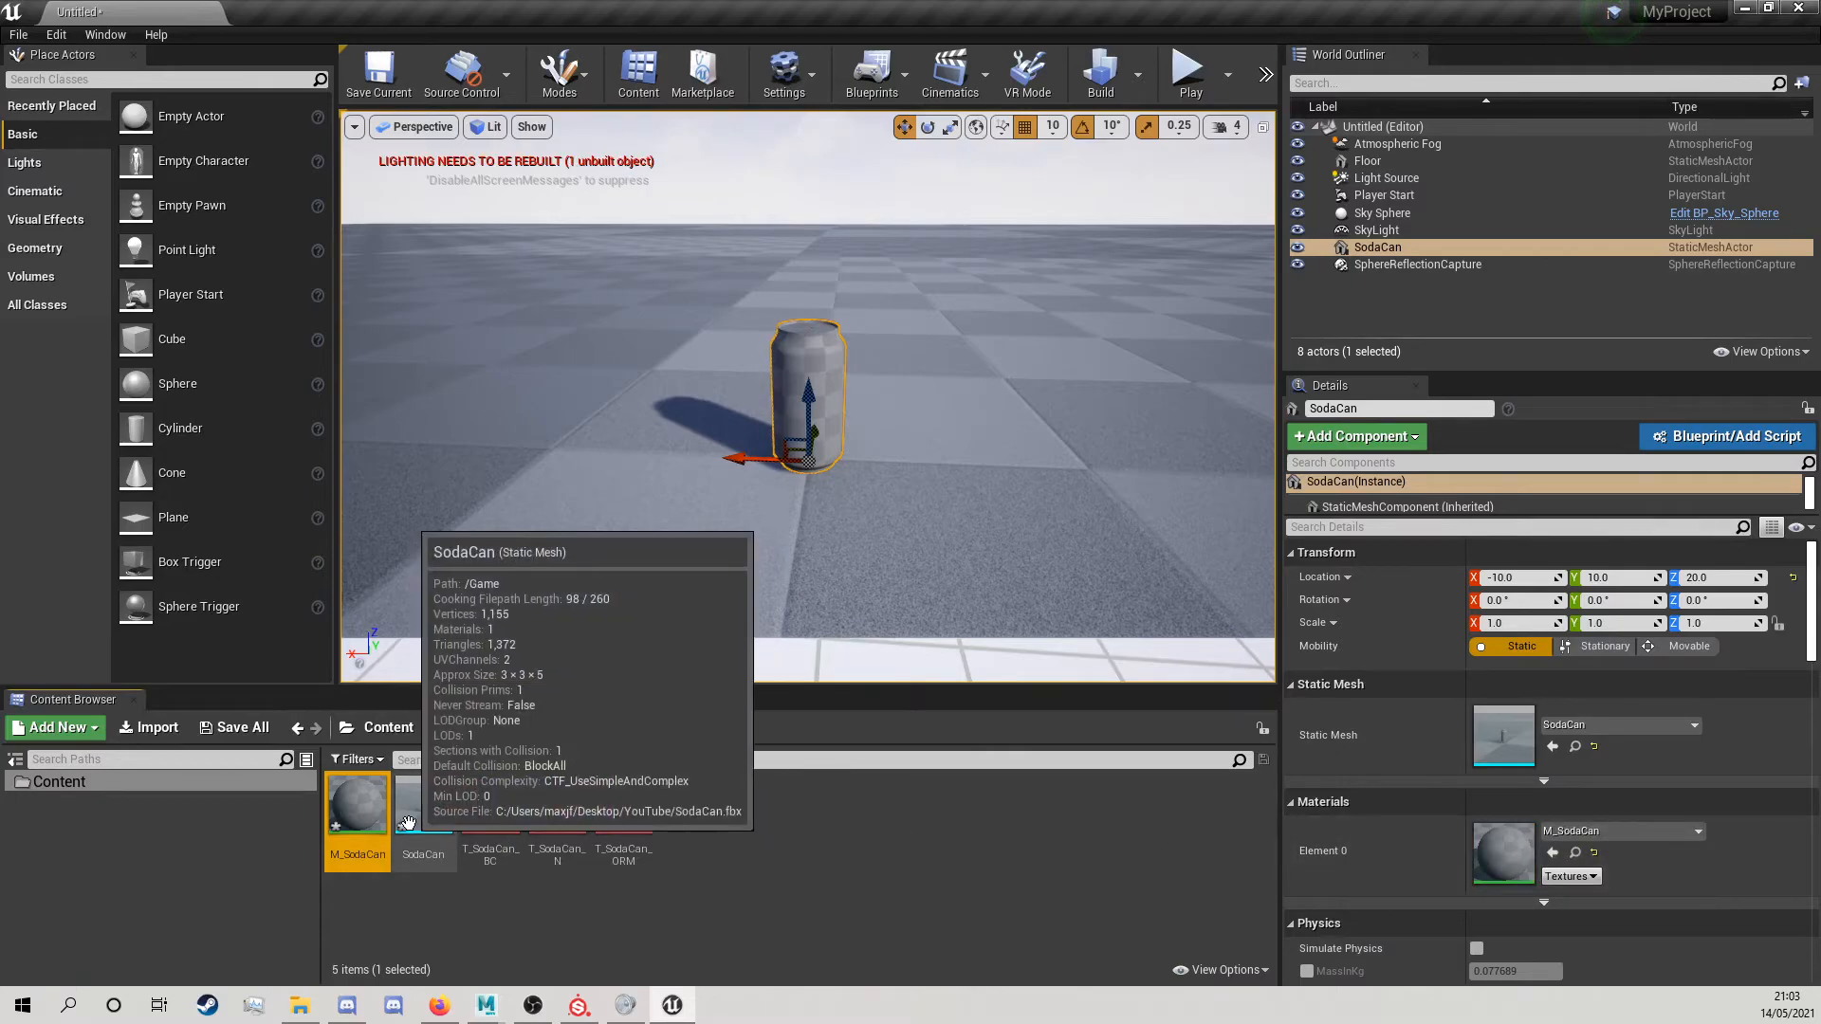
pyautogui.doubleClick(353, 814)
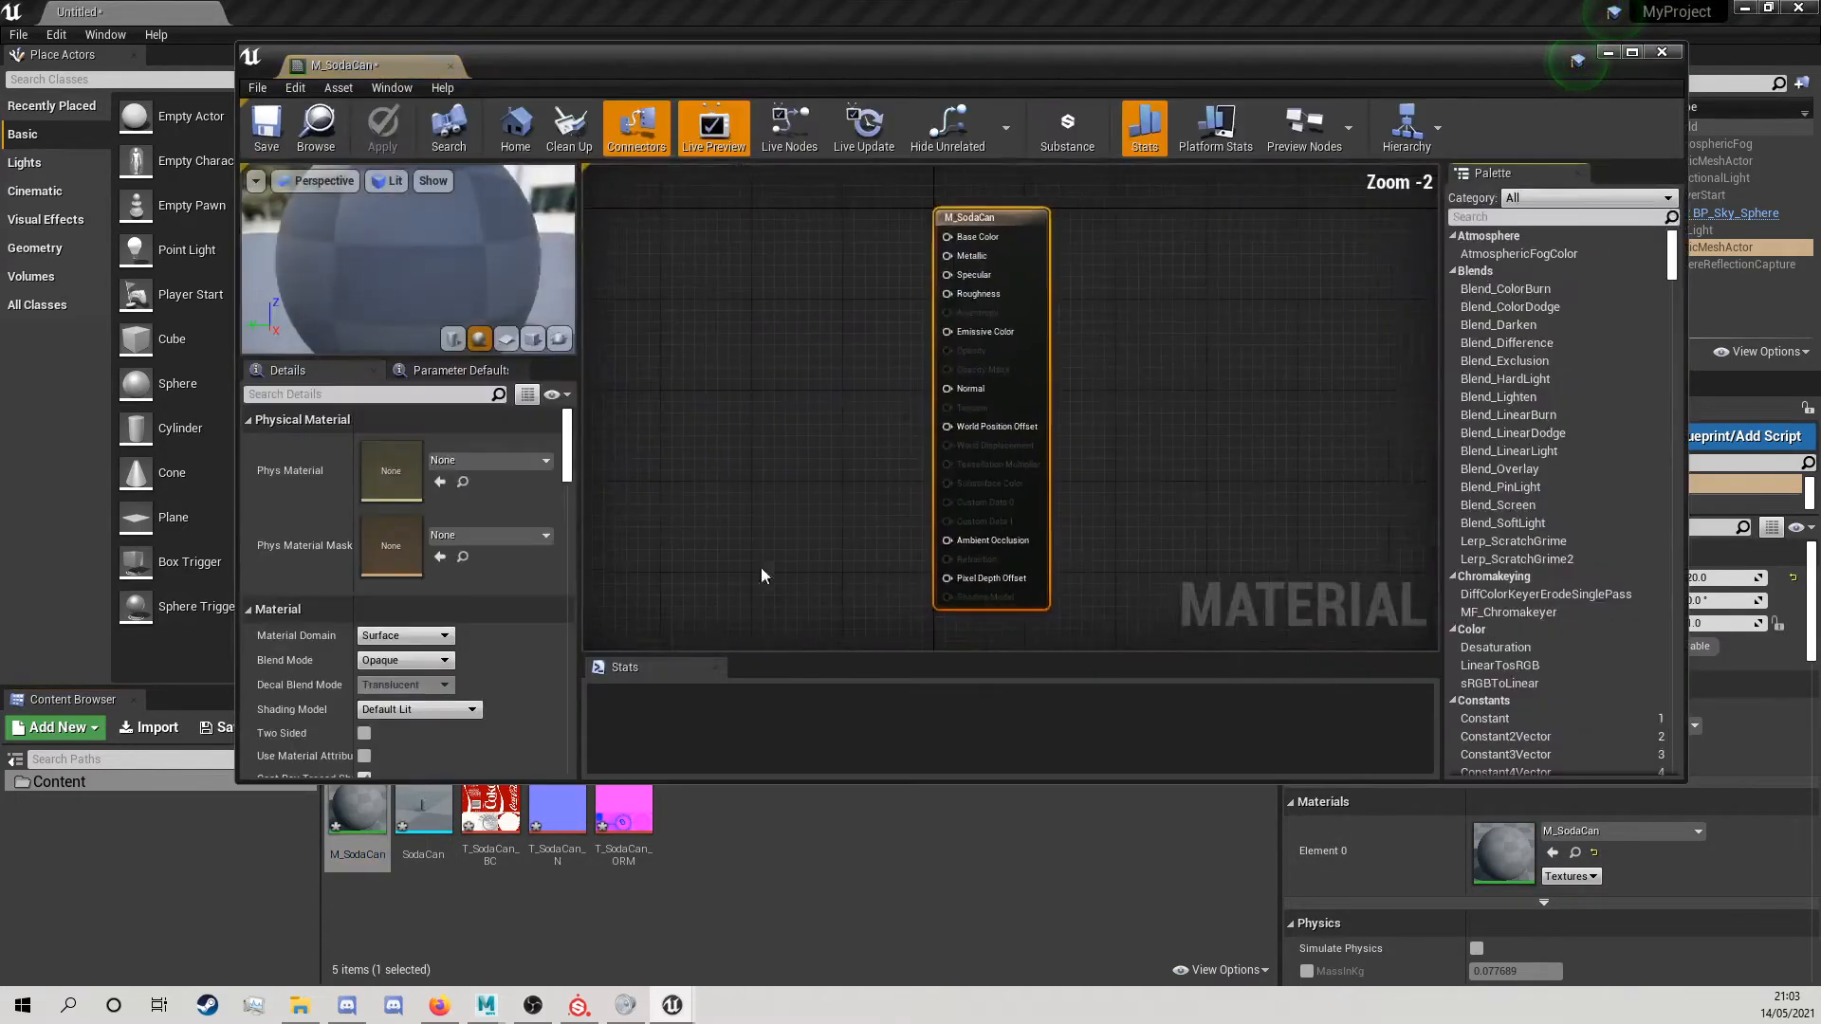
# Add the T_SodaCan_BC, T_SodaCan_N and T_SodaCan_ORM textures to the M_SodaCan material graph as texture samples.
pyautogui.moveTo(755, 349); pyautogui.dragTo(959, 341, button='right')
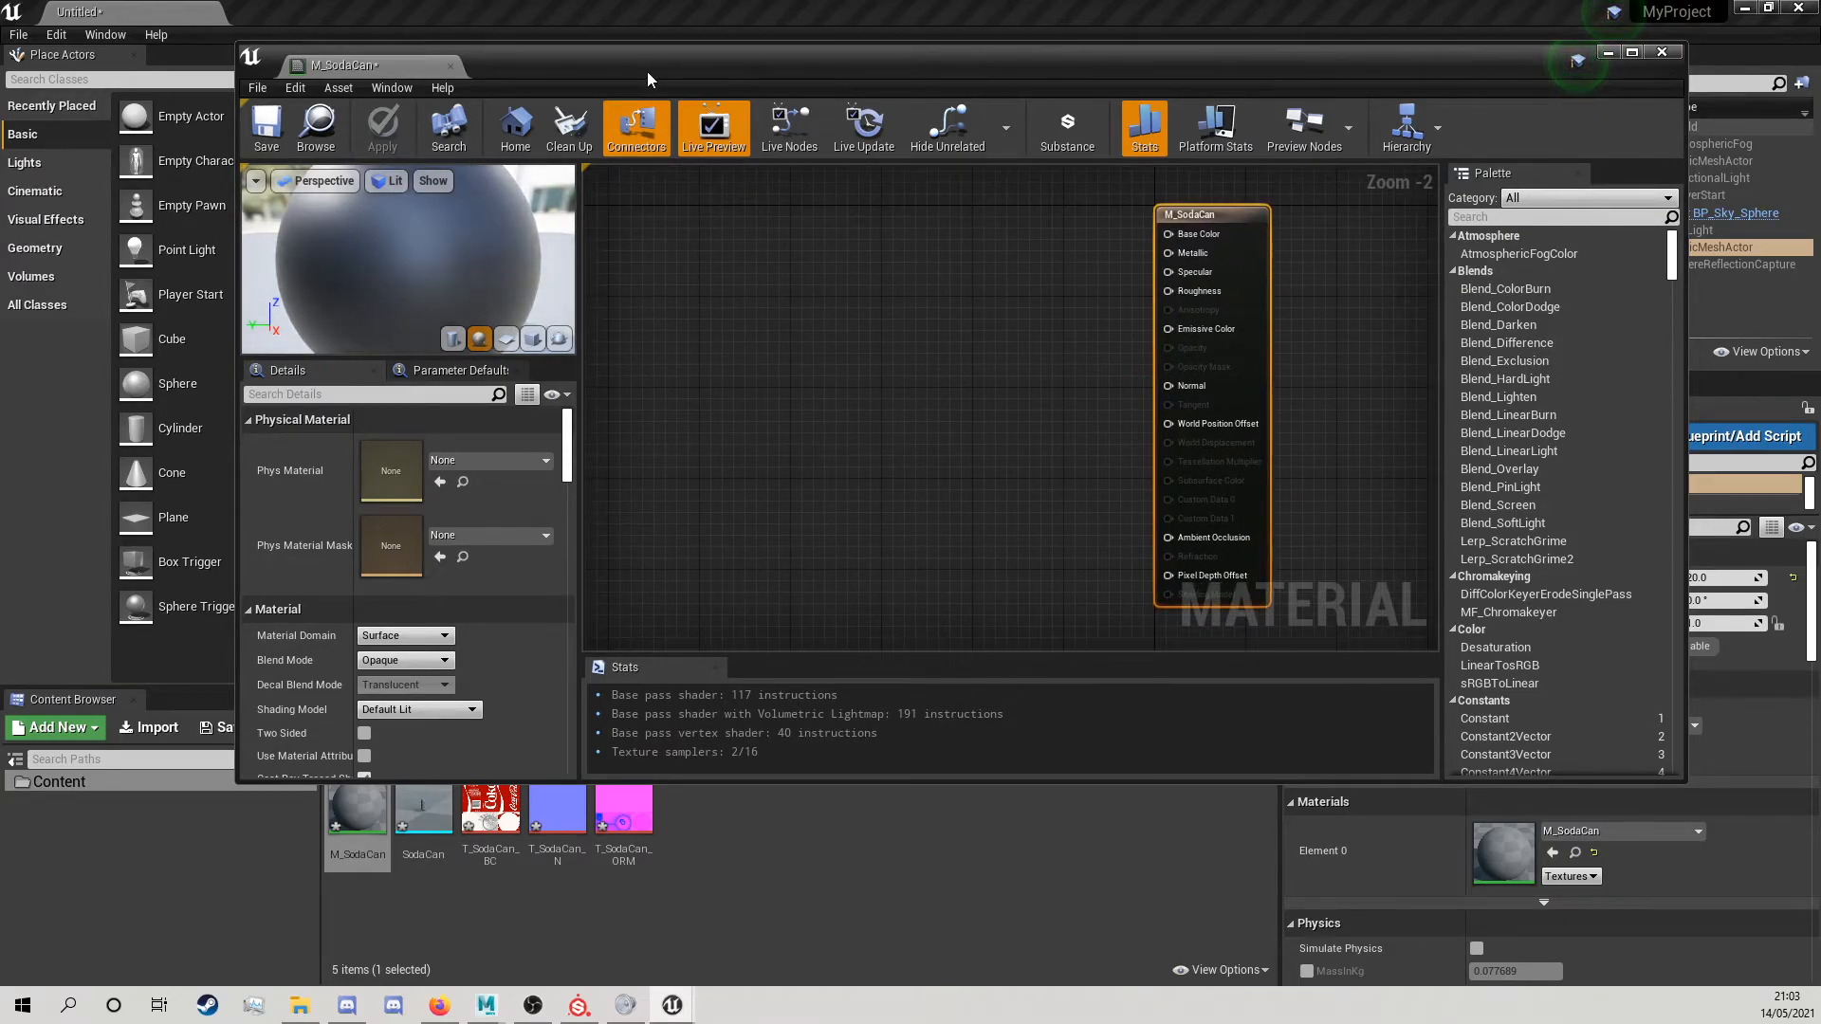
pyautogui.moveTo(647, 71); pyautogui.dragTo(533, 48)
pyautogui.click(490, 806)
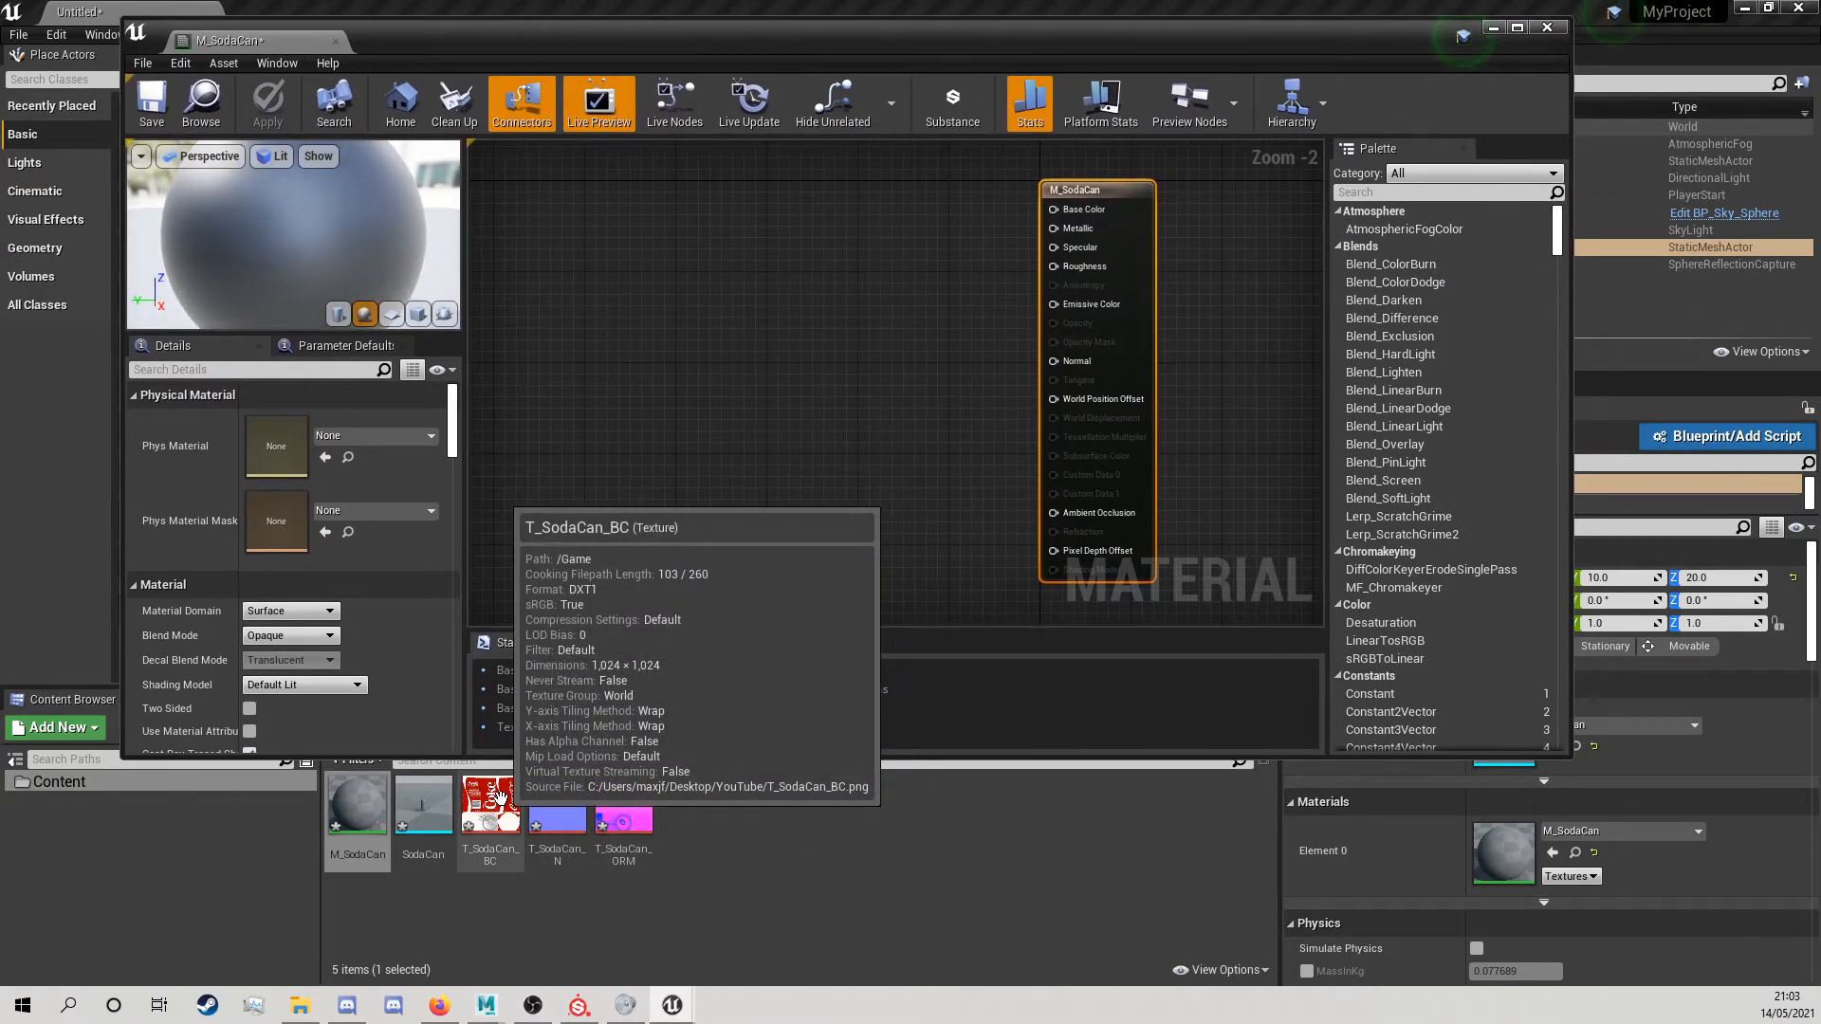
pyautogui.keyDown('shift'); pyautogui.click(612, 813); pyautogui.keyUp('shift')
pyautogui.moveTo(611, 813); pyautogui.dragTo(664, 147)
# Arrange the three Texture Sample nodes in a column, with base color above normal and ORM lowest.
pyautogui.moveTo(770, 394); pyautogui.dragTo(680, 310)
pyautogui.click(797, 368)
pyautogui.moveTo(819, 415); pyautogui.dragTo(714, 472)
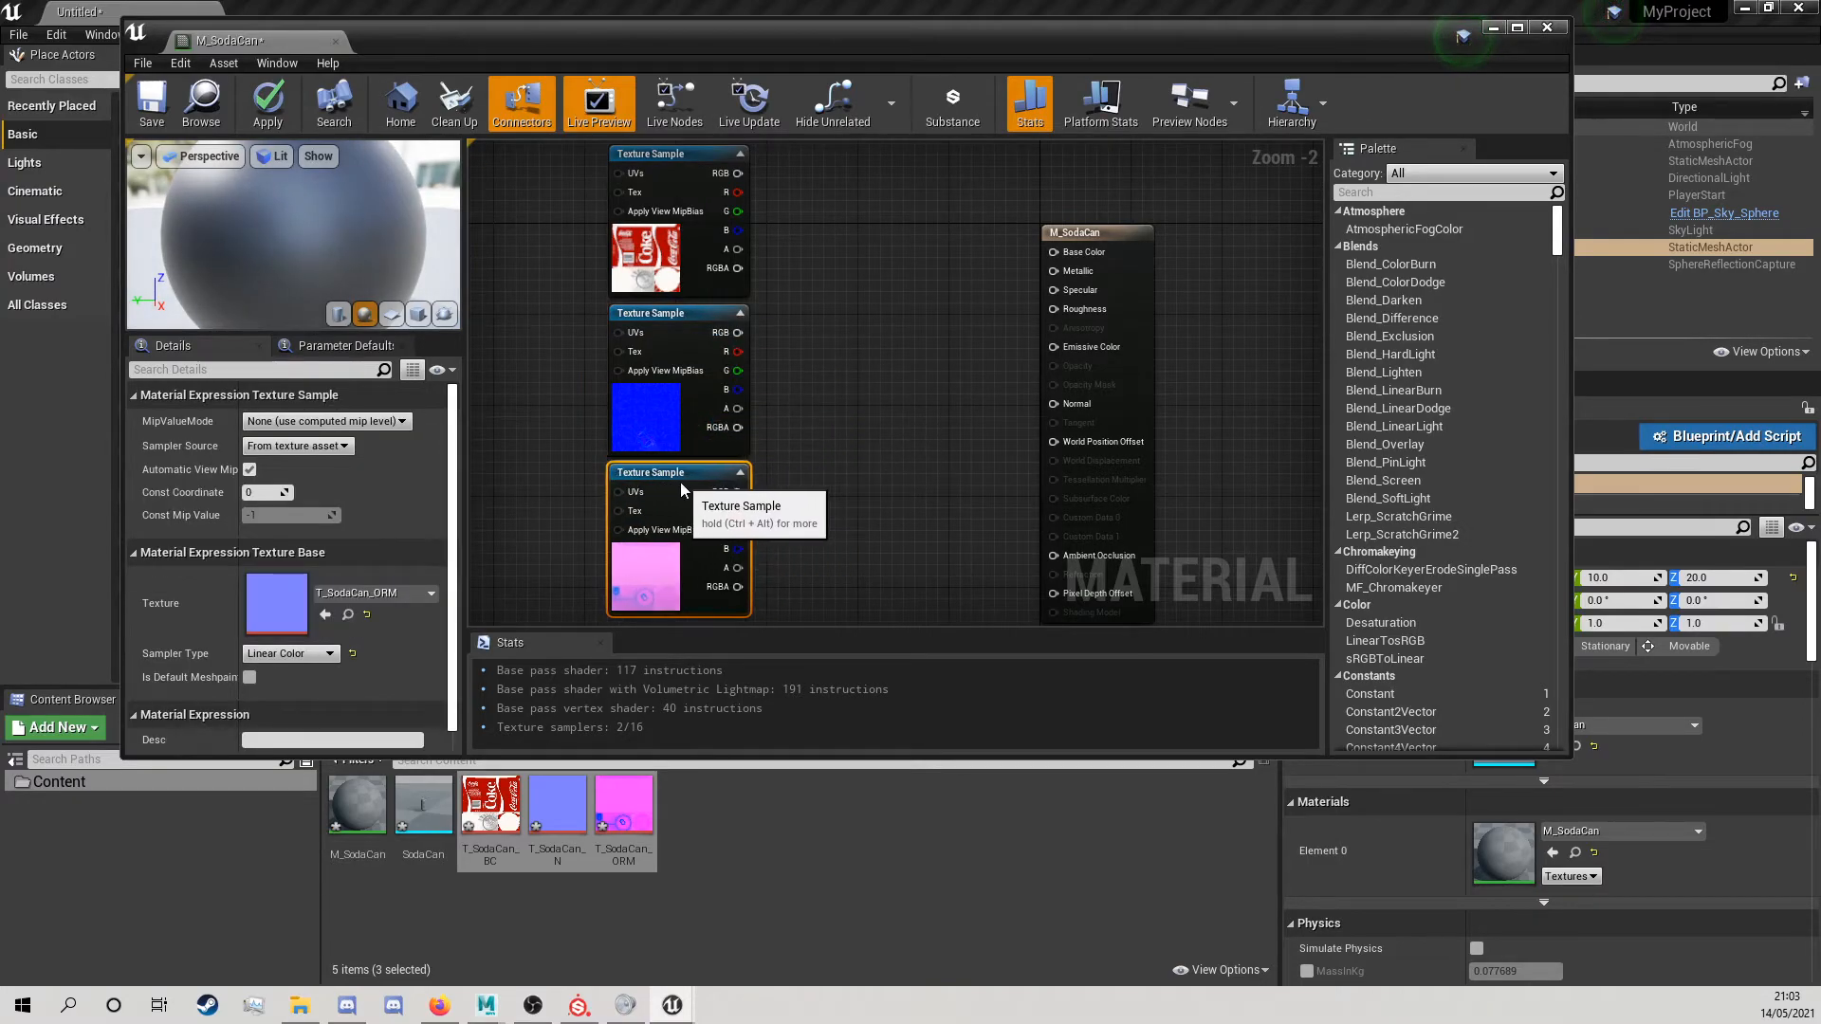
pyautogui.click(788, 313)
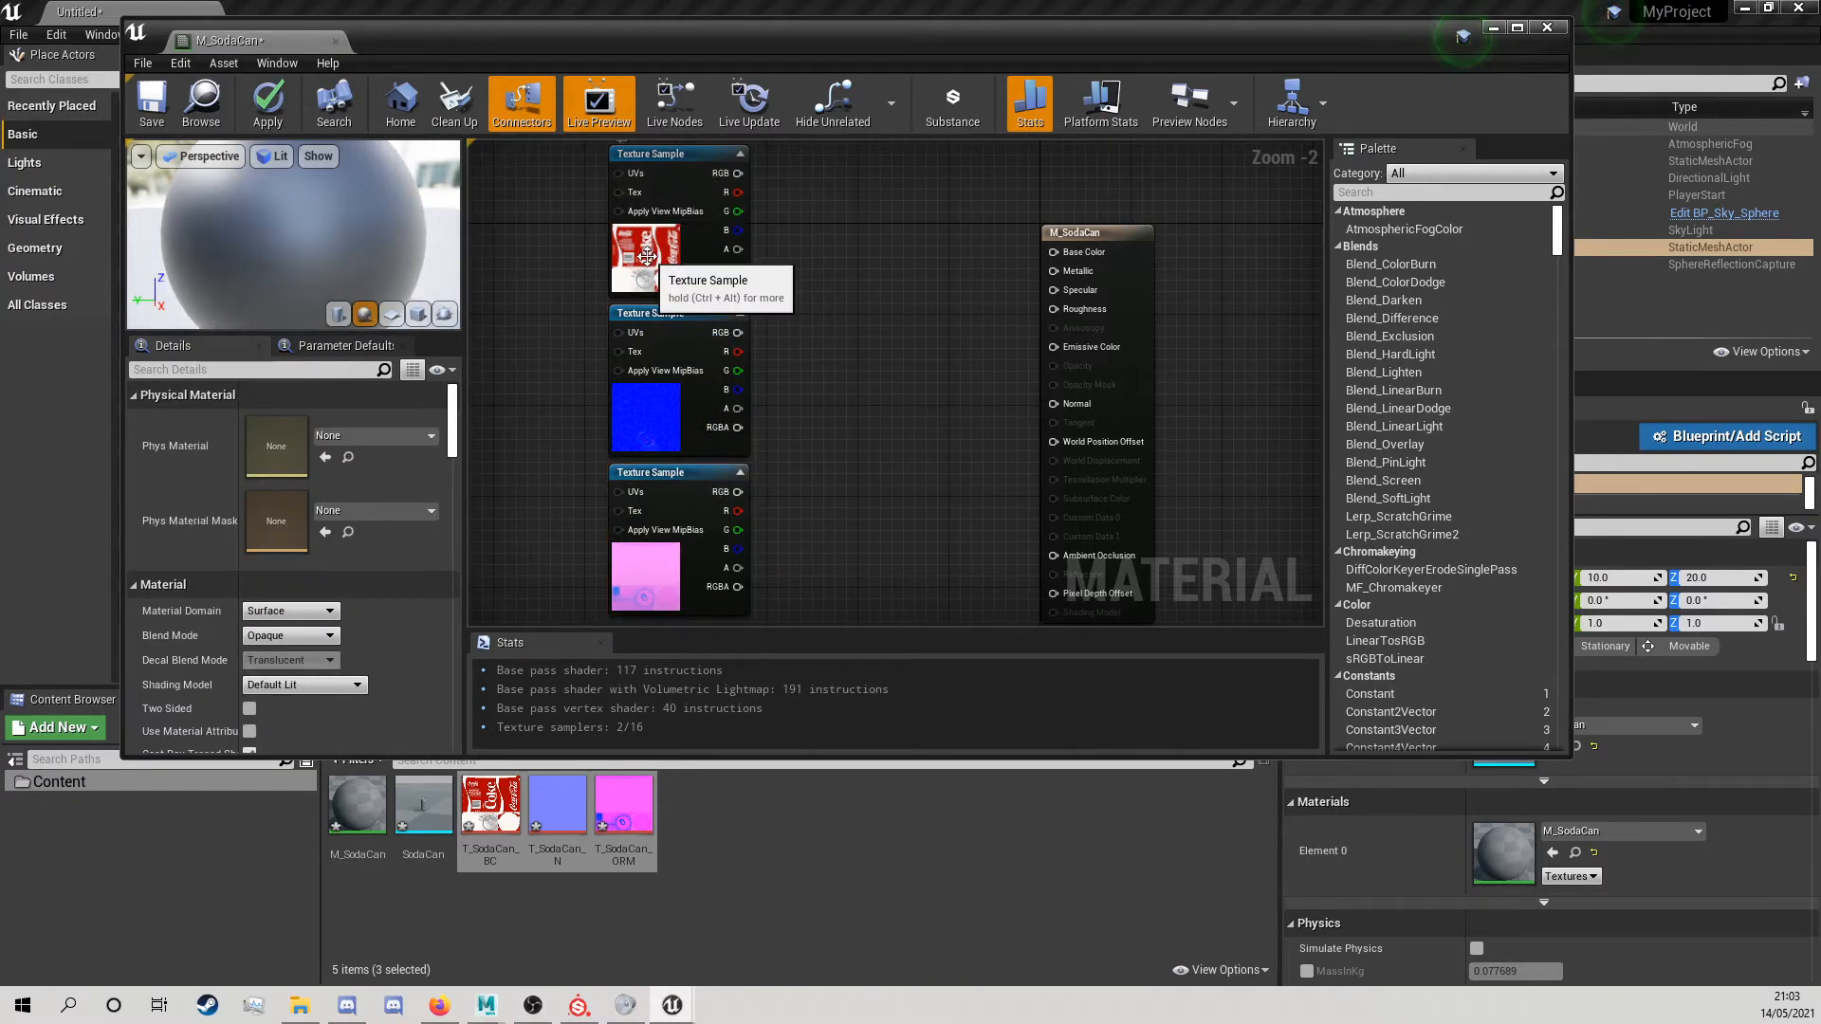
# Connect the T_SodaCan_BC sample's RGB output to Base Color and the T_SodaCan_N sample's RGB output to Normal.
pyautogui.click(649, 256)
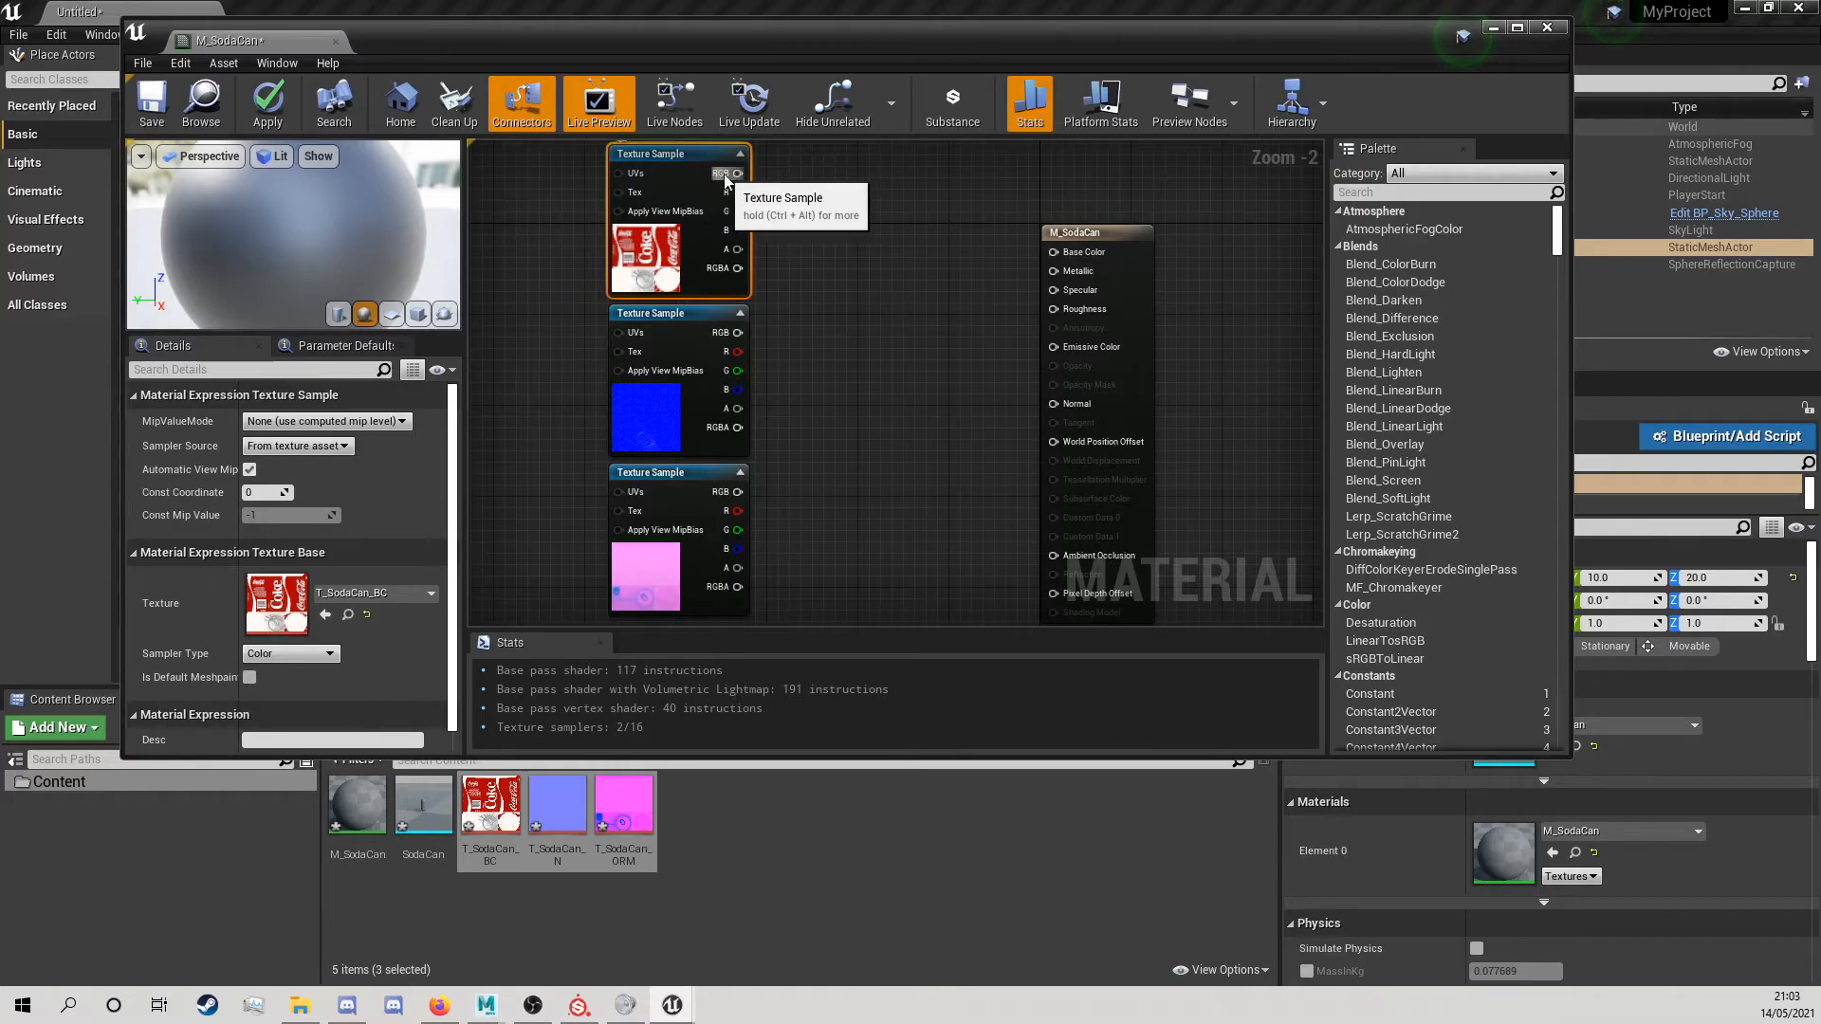
pyautogui.moveTo(737, 175); pyautogui.dragTo(1073, 258)
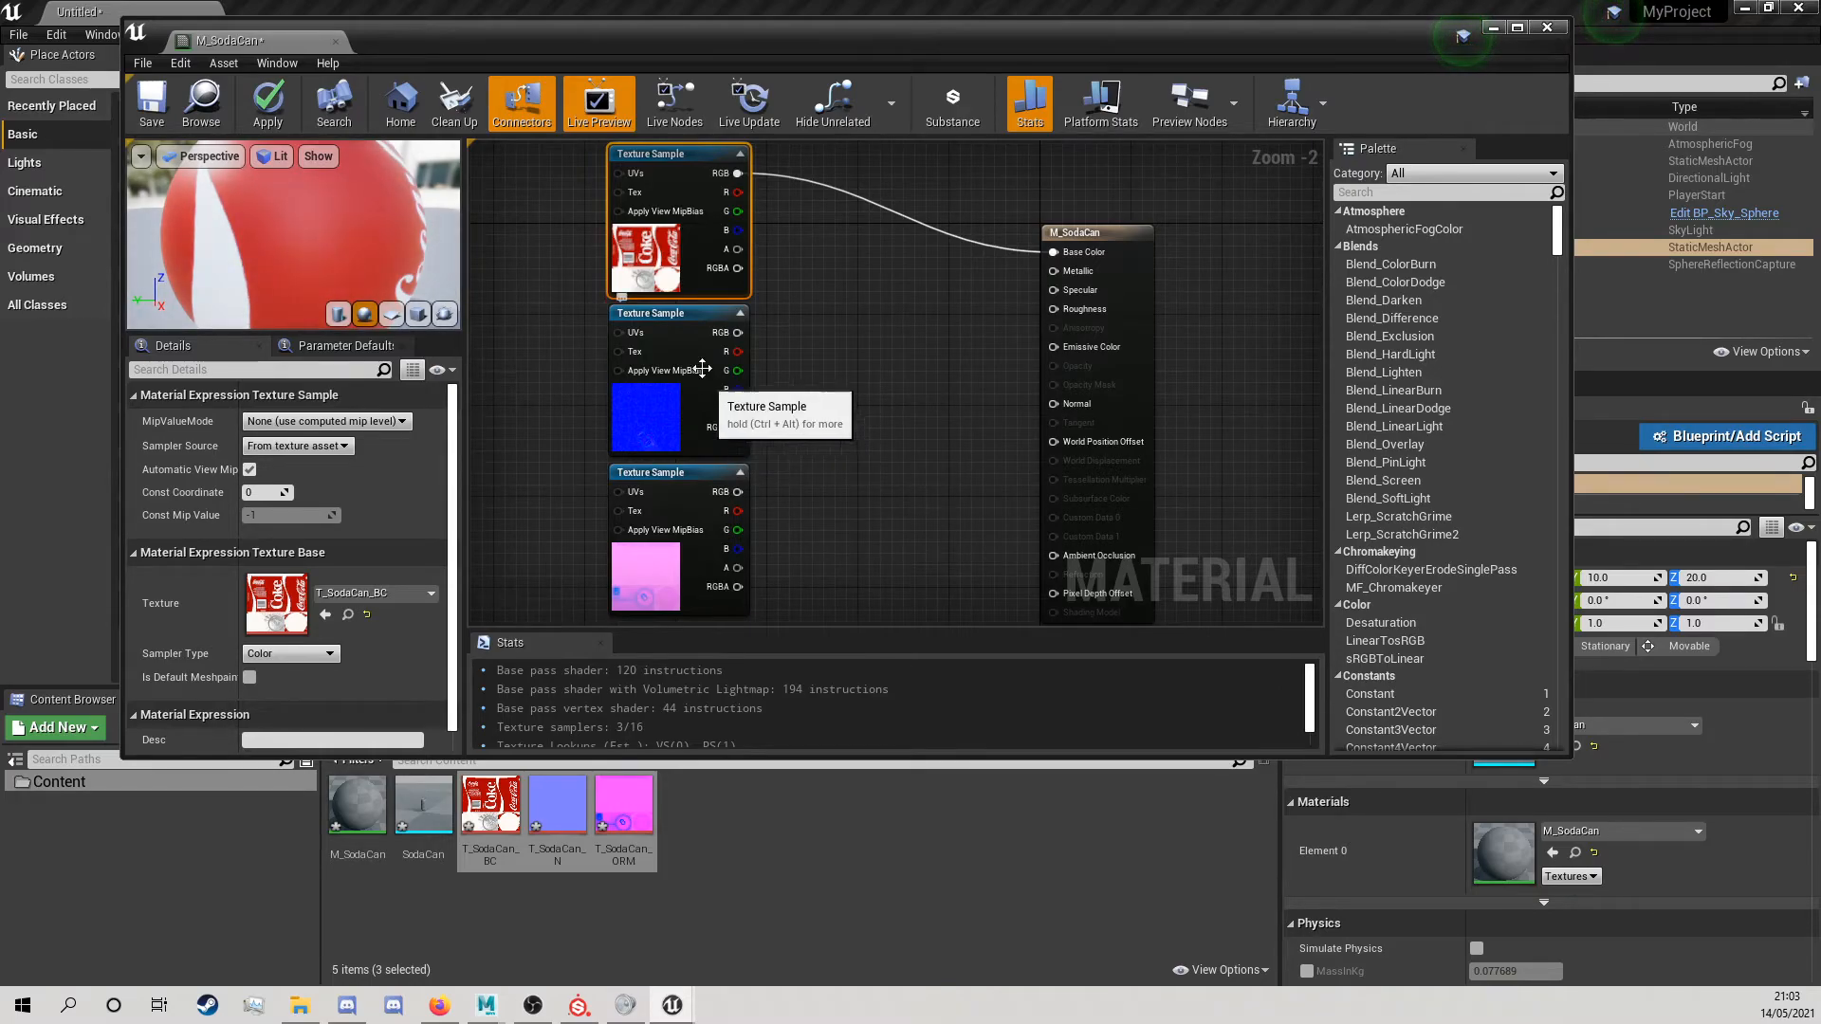
pyautogui.click(656, 313)
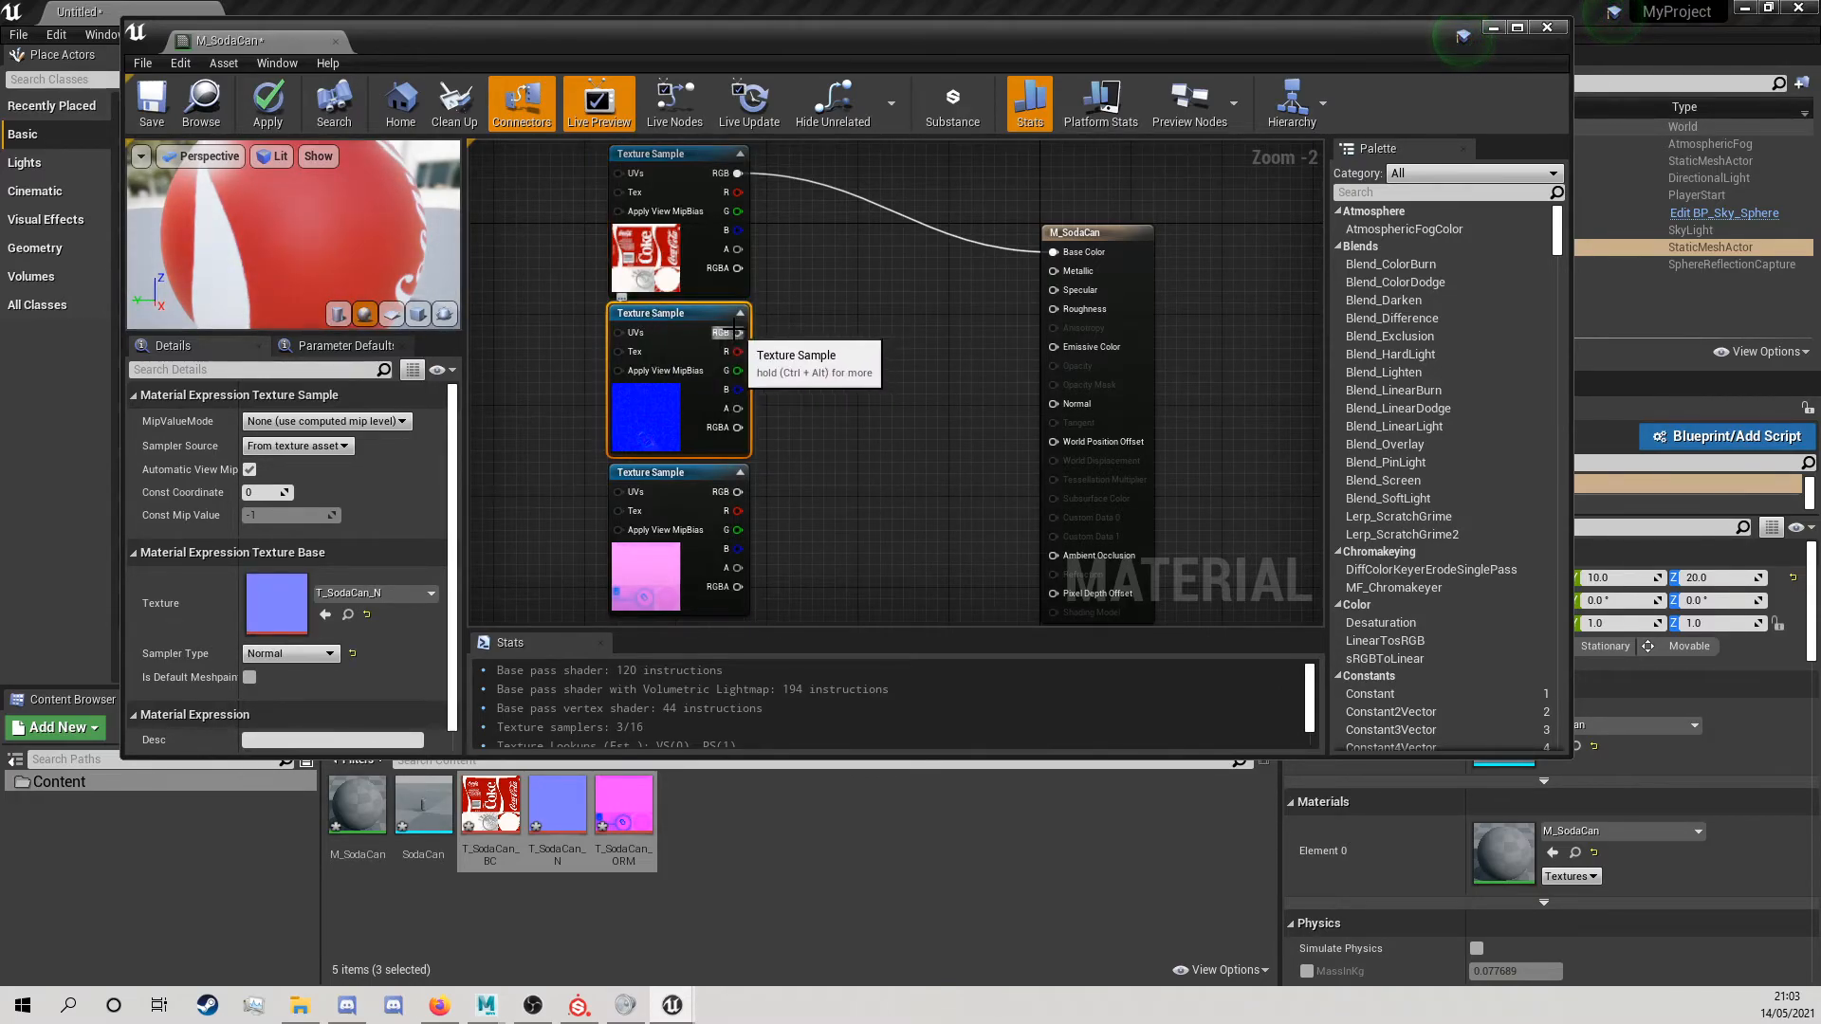
pyautogui.moveTo(737, 332); pyautogui.dragTo(1057, 408)
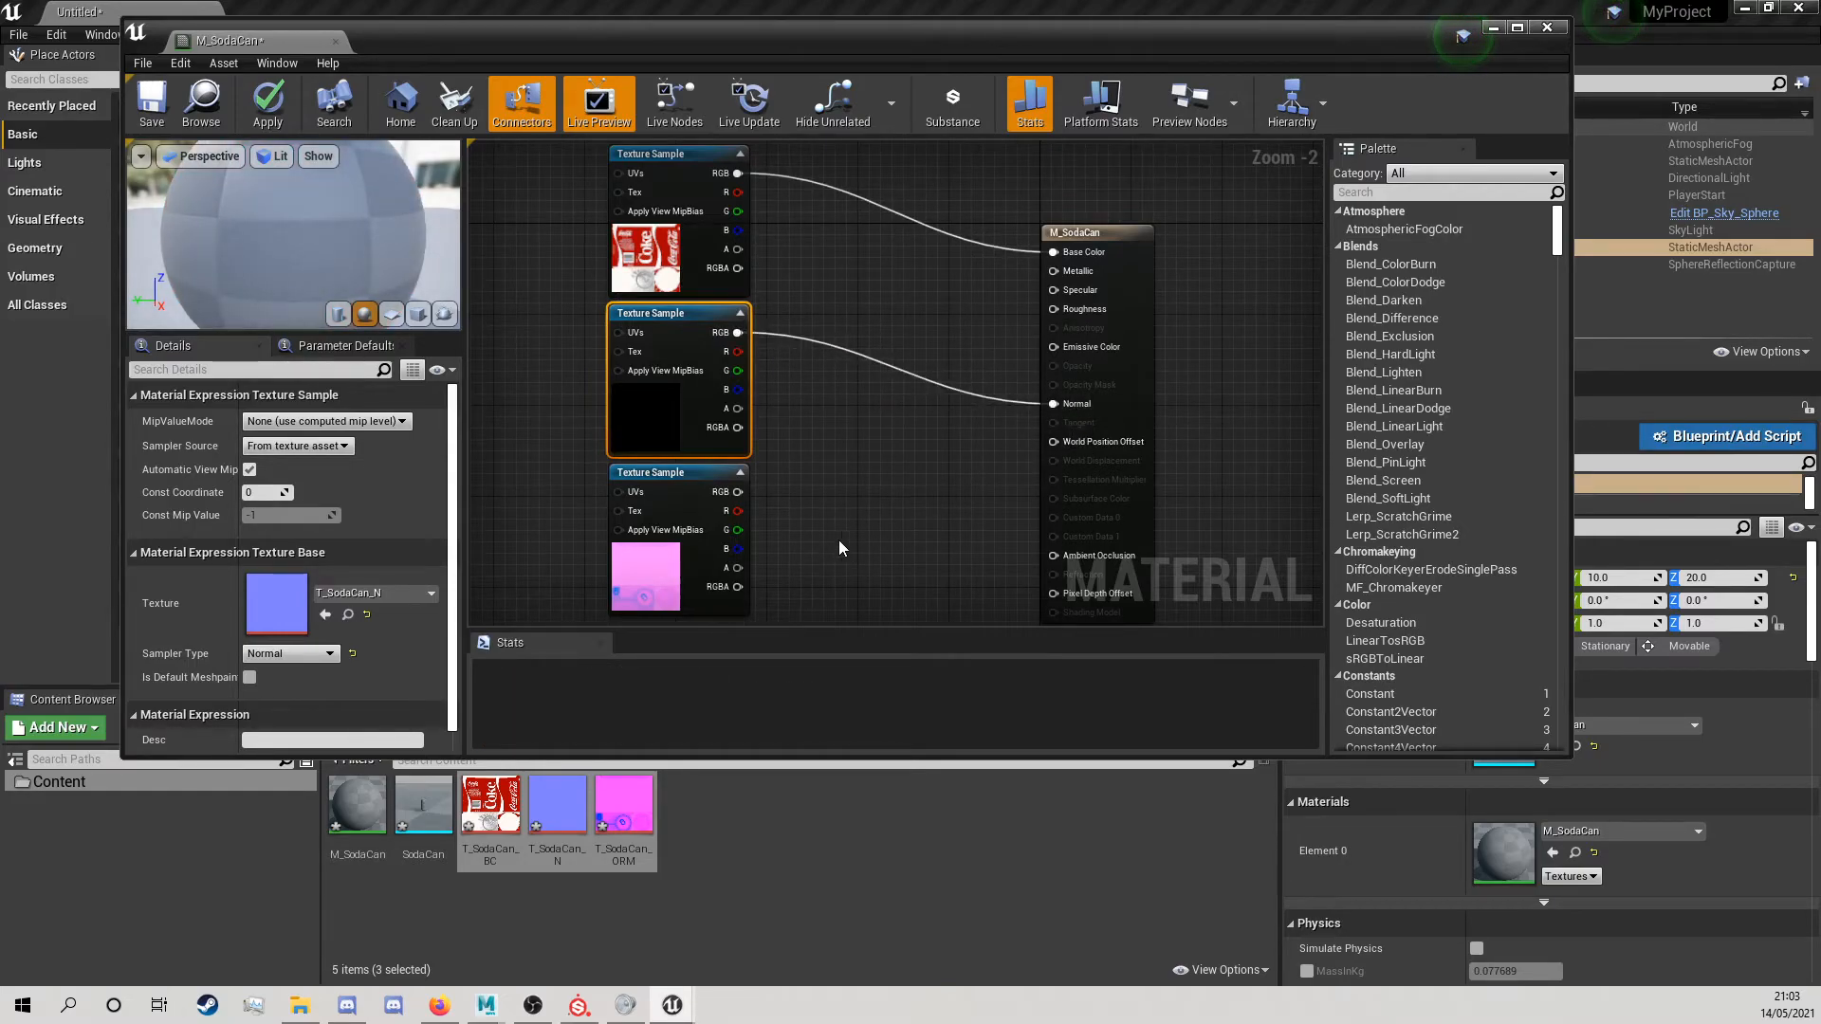
# Connect the T_SodaCan_ORM sample's R to Ambient Occlusion, G to Roughness and B to Metallic, and apply the material changes.
pyautogui.click(707, 473)
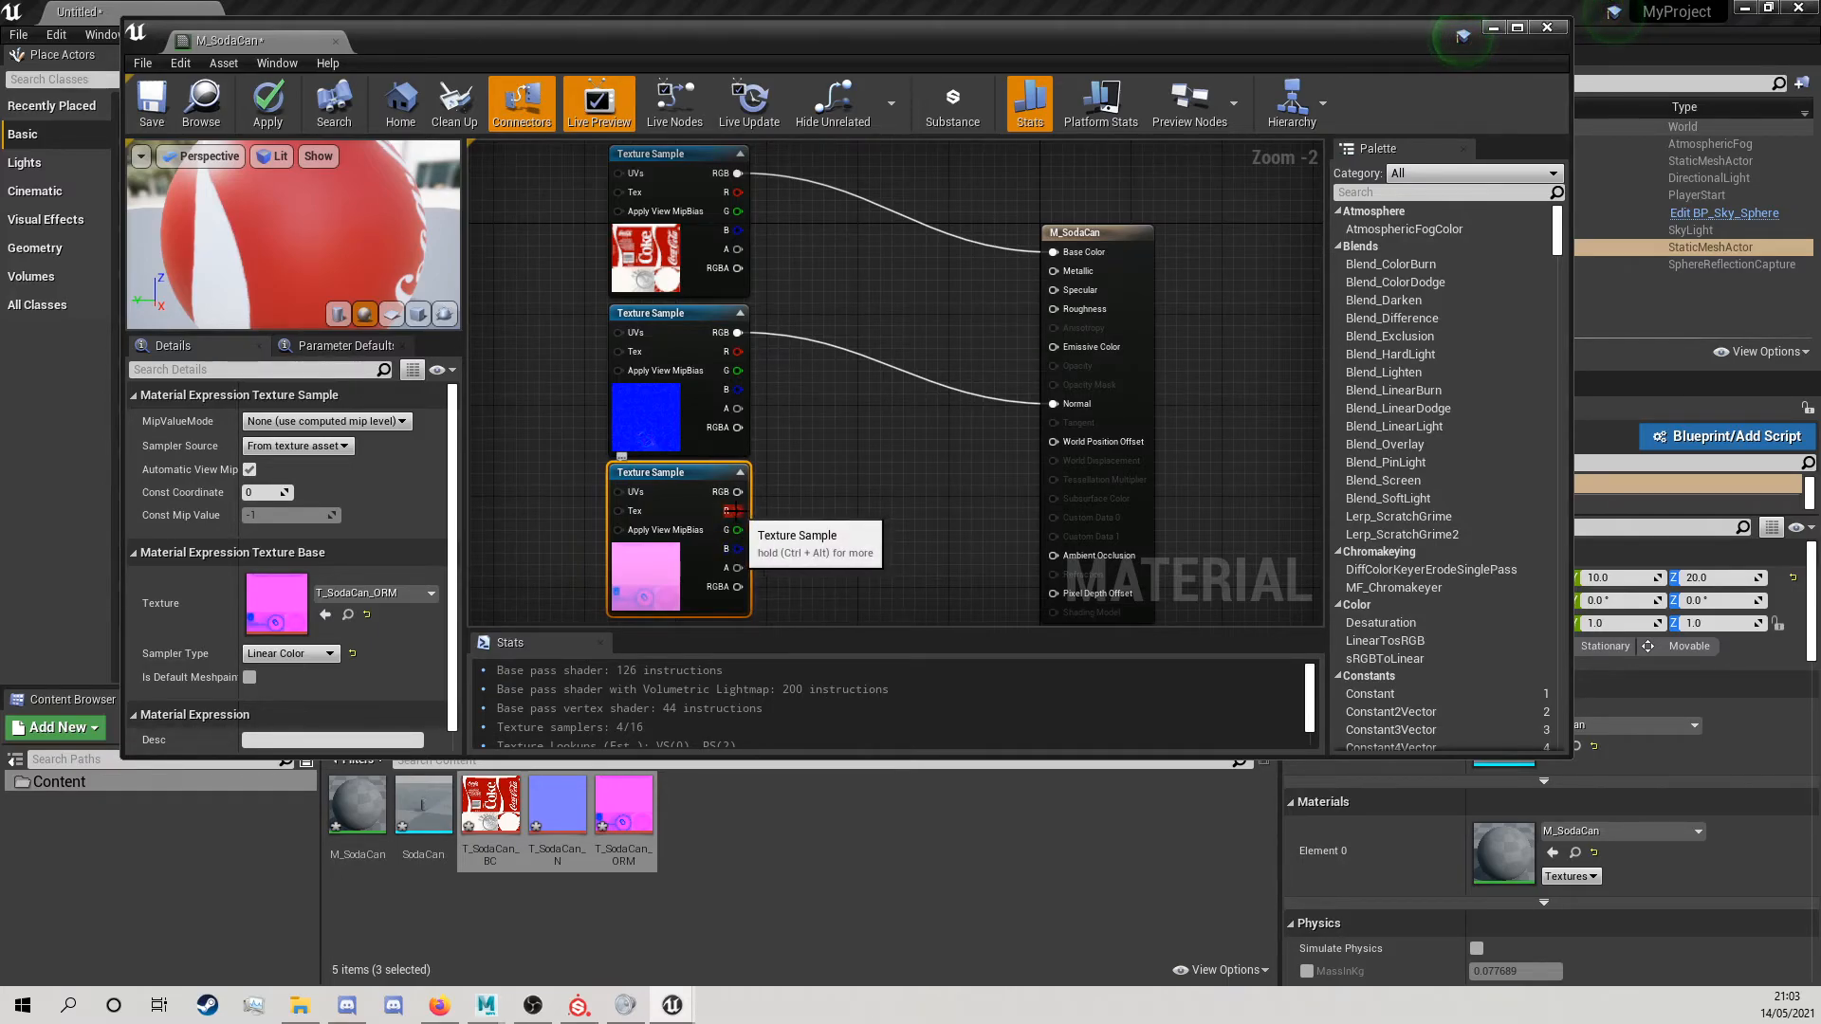
pyautogui.moveTo(736, 513); pyautogui.dragTo(1060, 557)
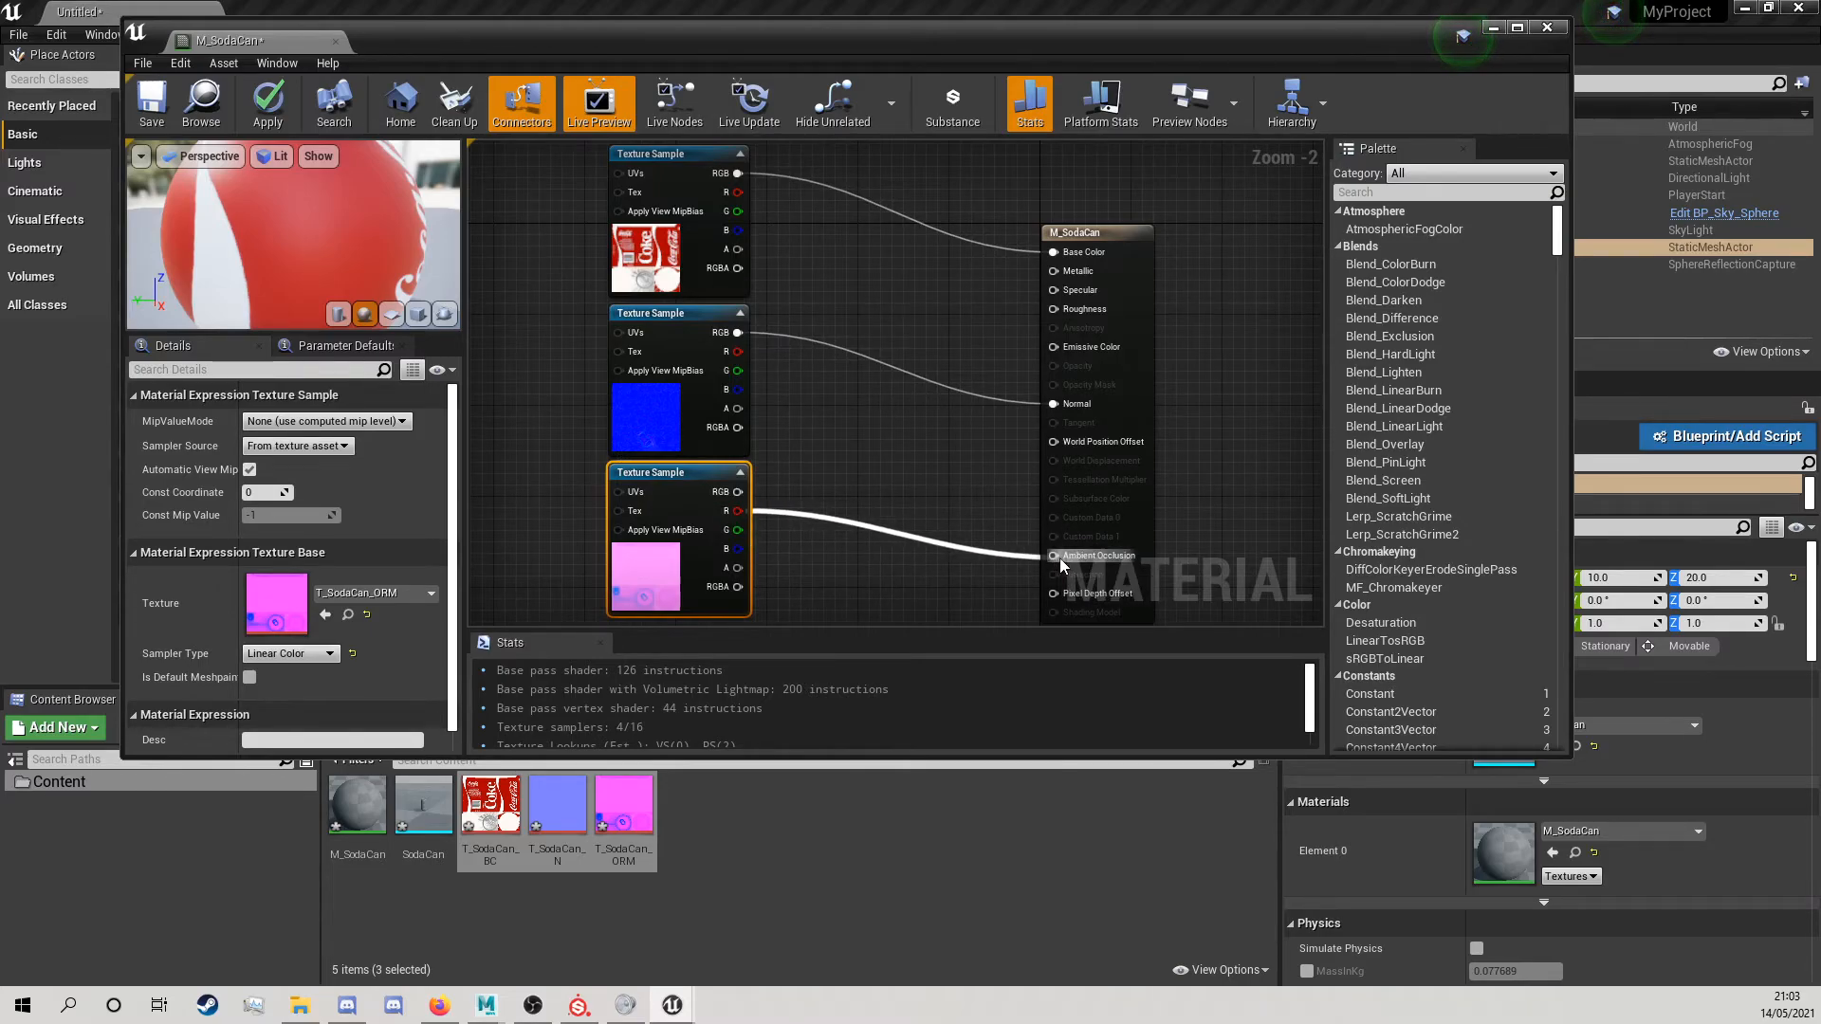
pyautogui.moveTo(739, 530); pyautogui.dragTo(1053, 309)
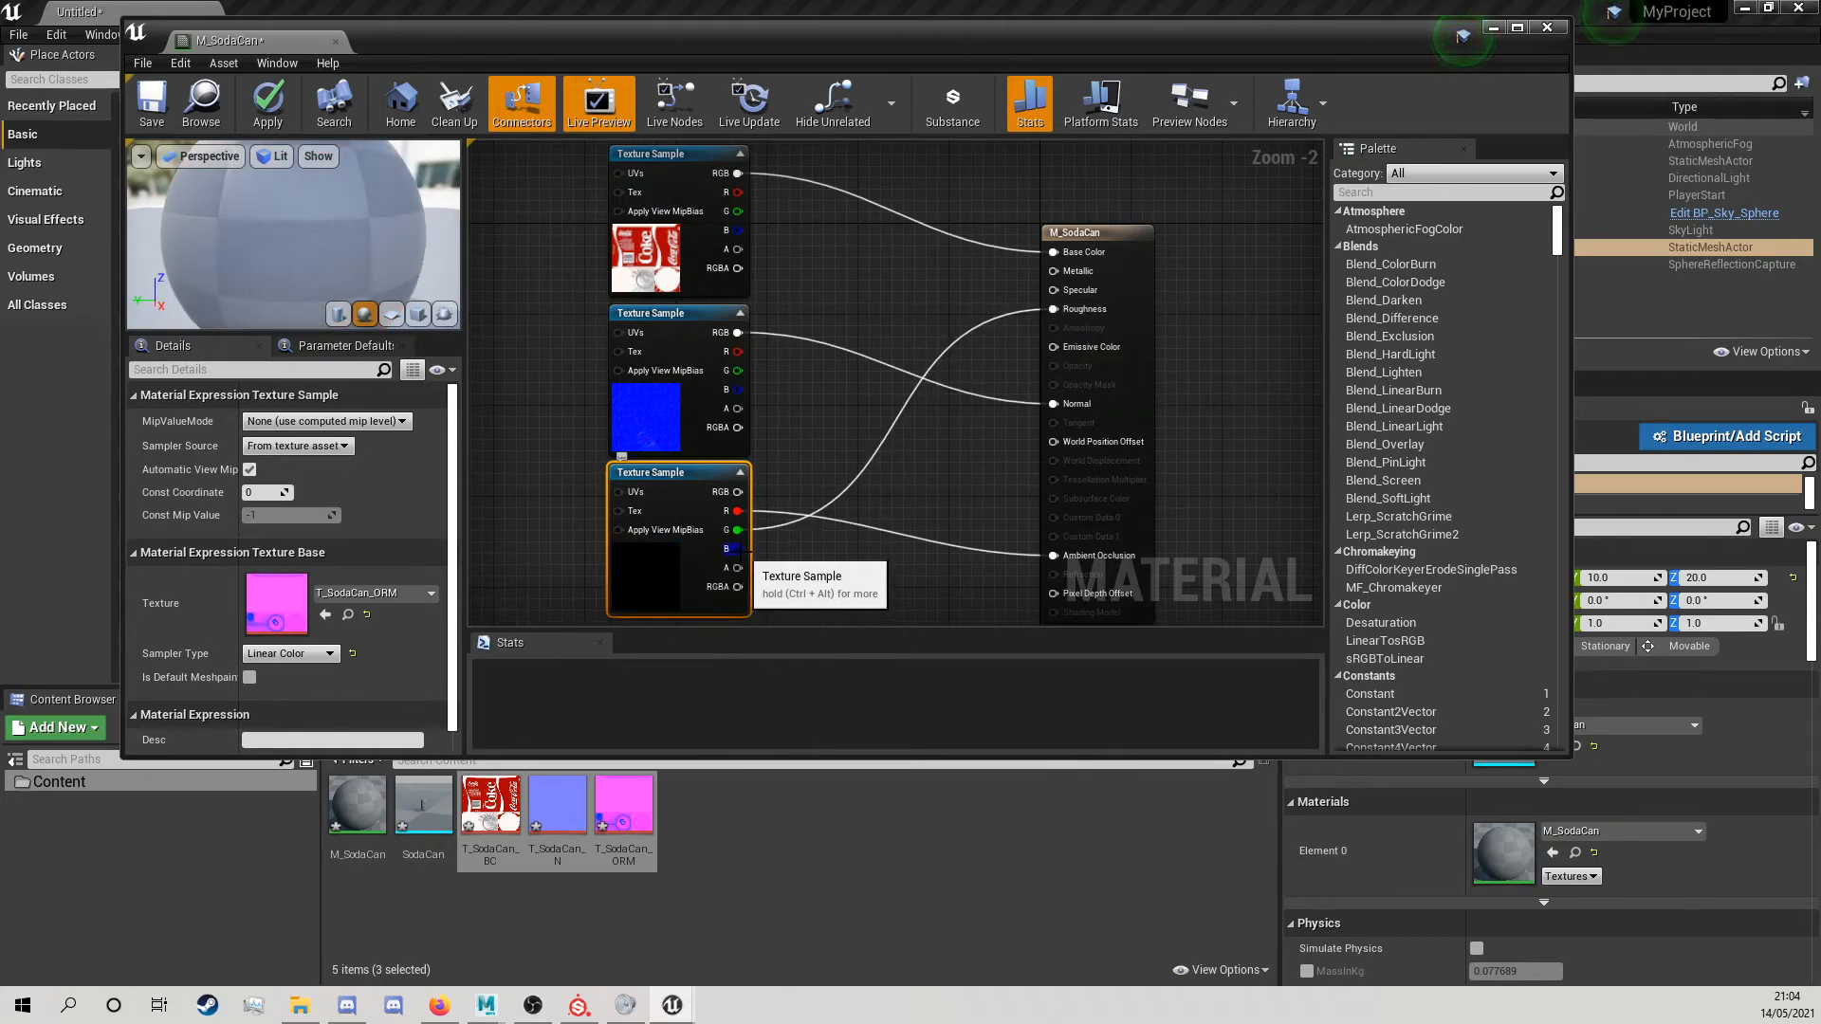
pyautogui.moveTo(738, 548); pyautogui.dragTo(1053, 272)
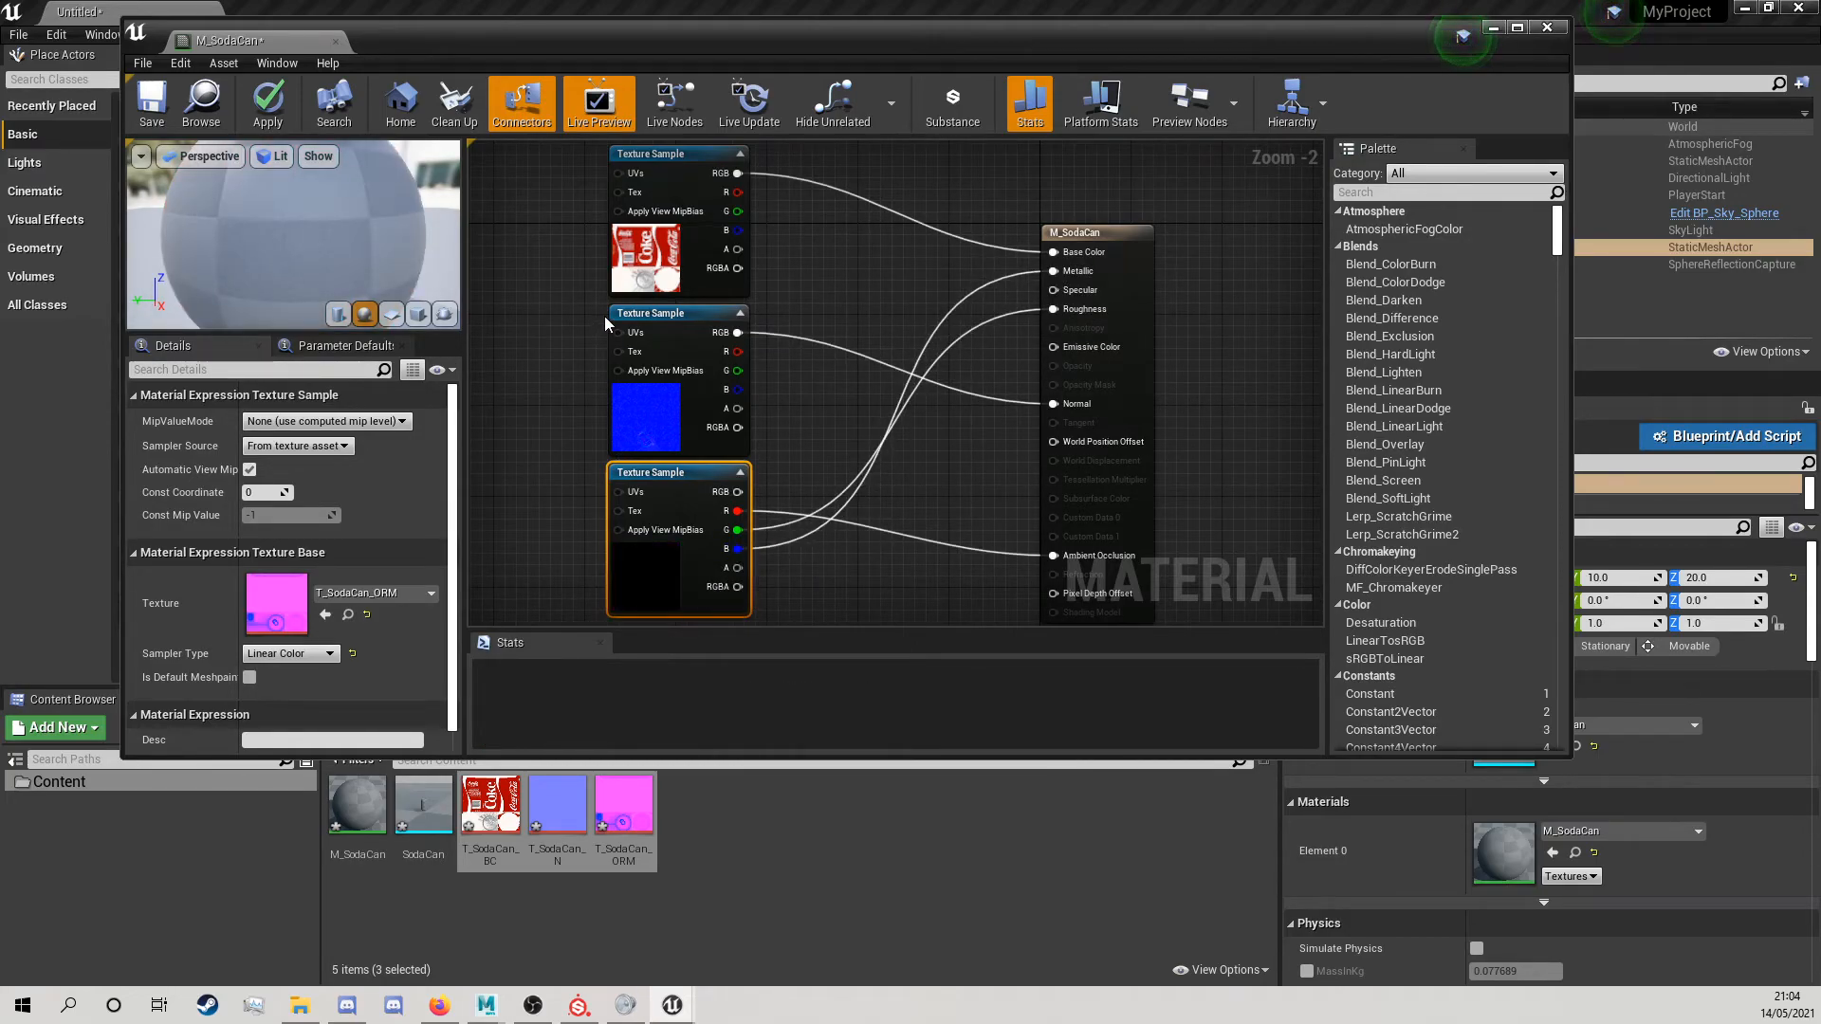
pyautogui.click(267, 99)
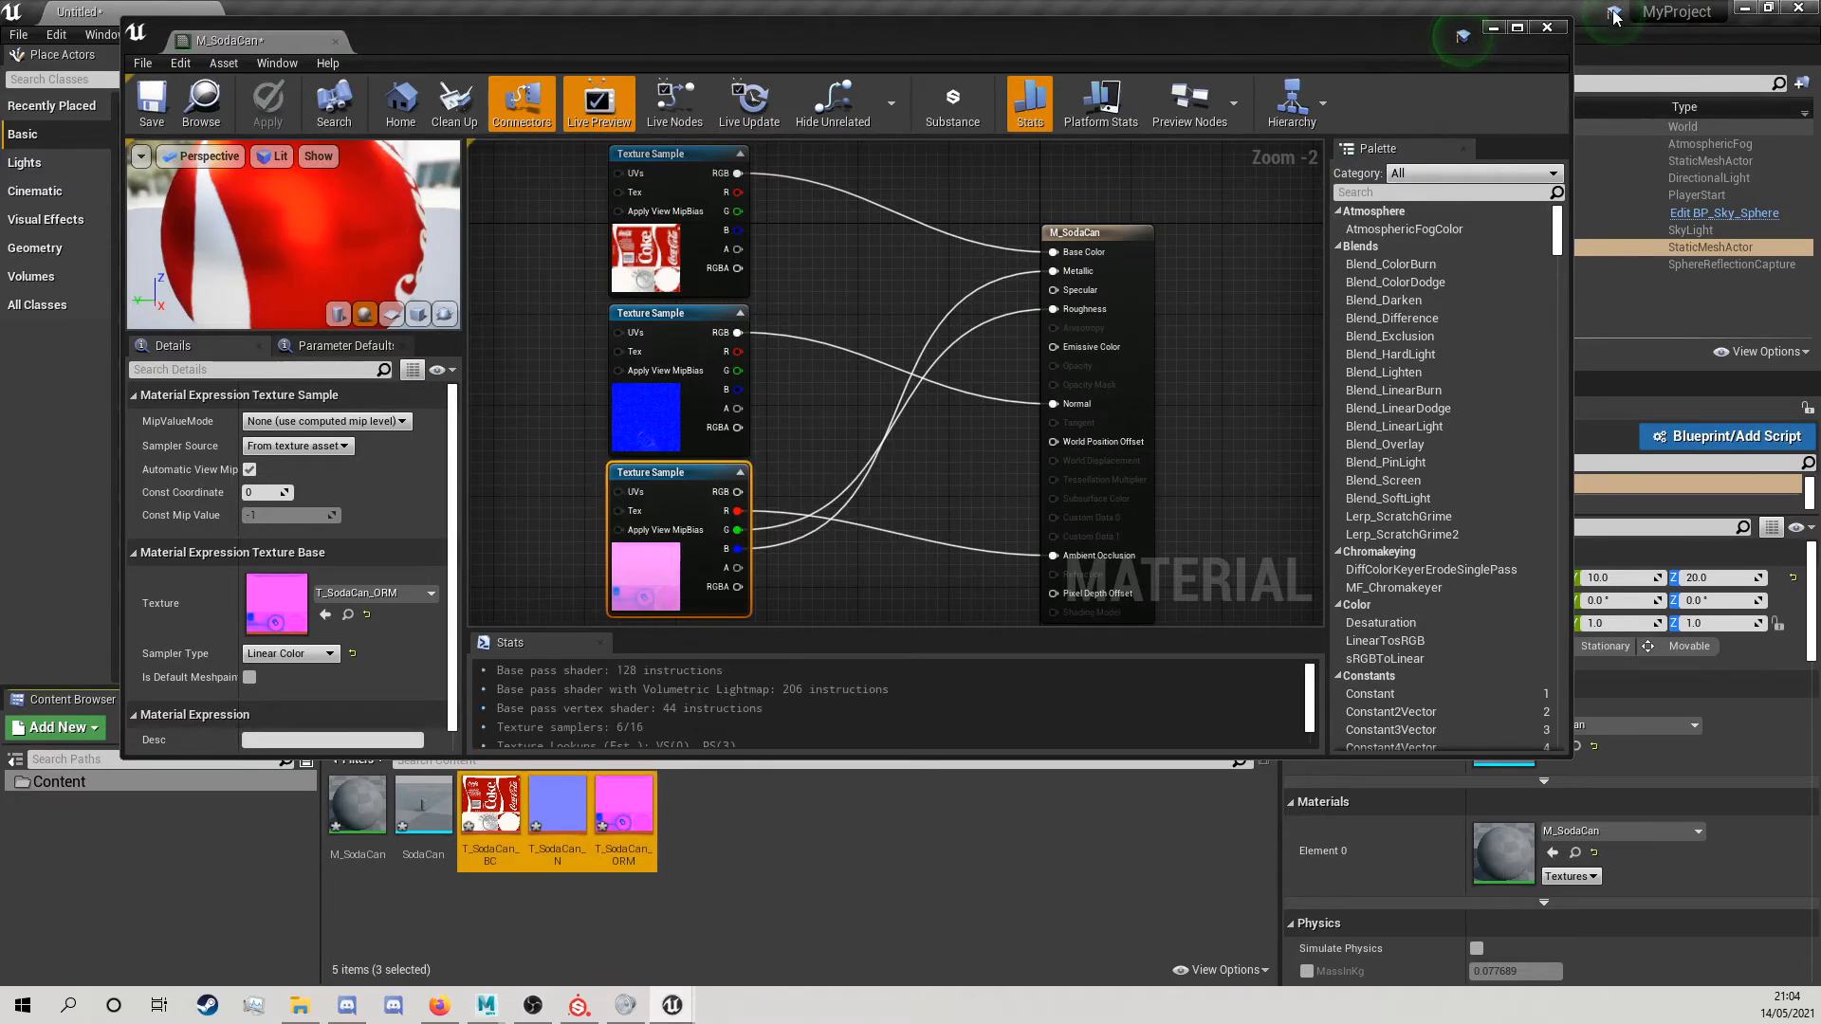
pyautogui.click(1548, 28)
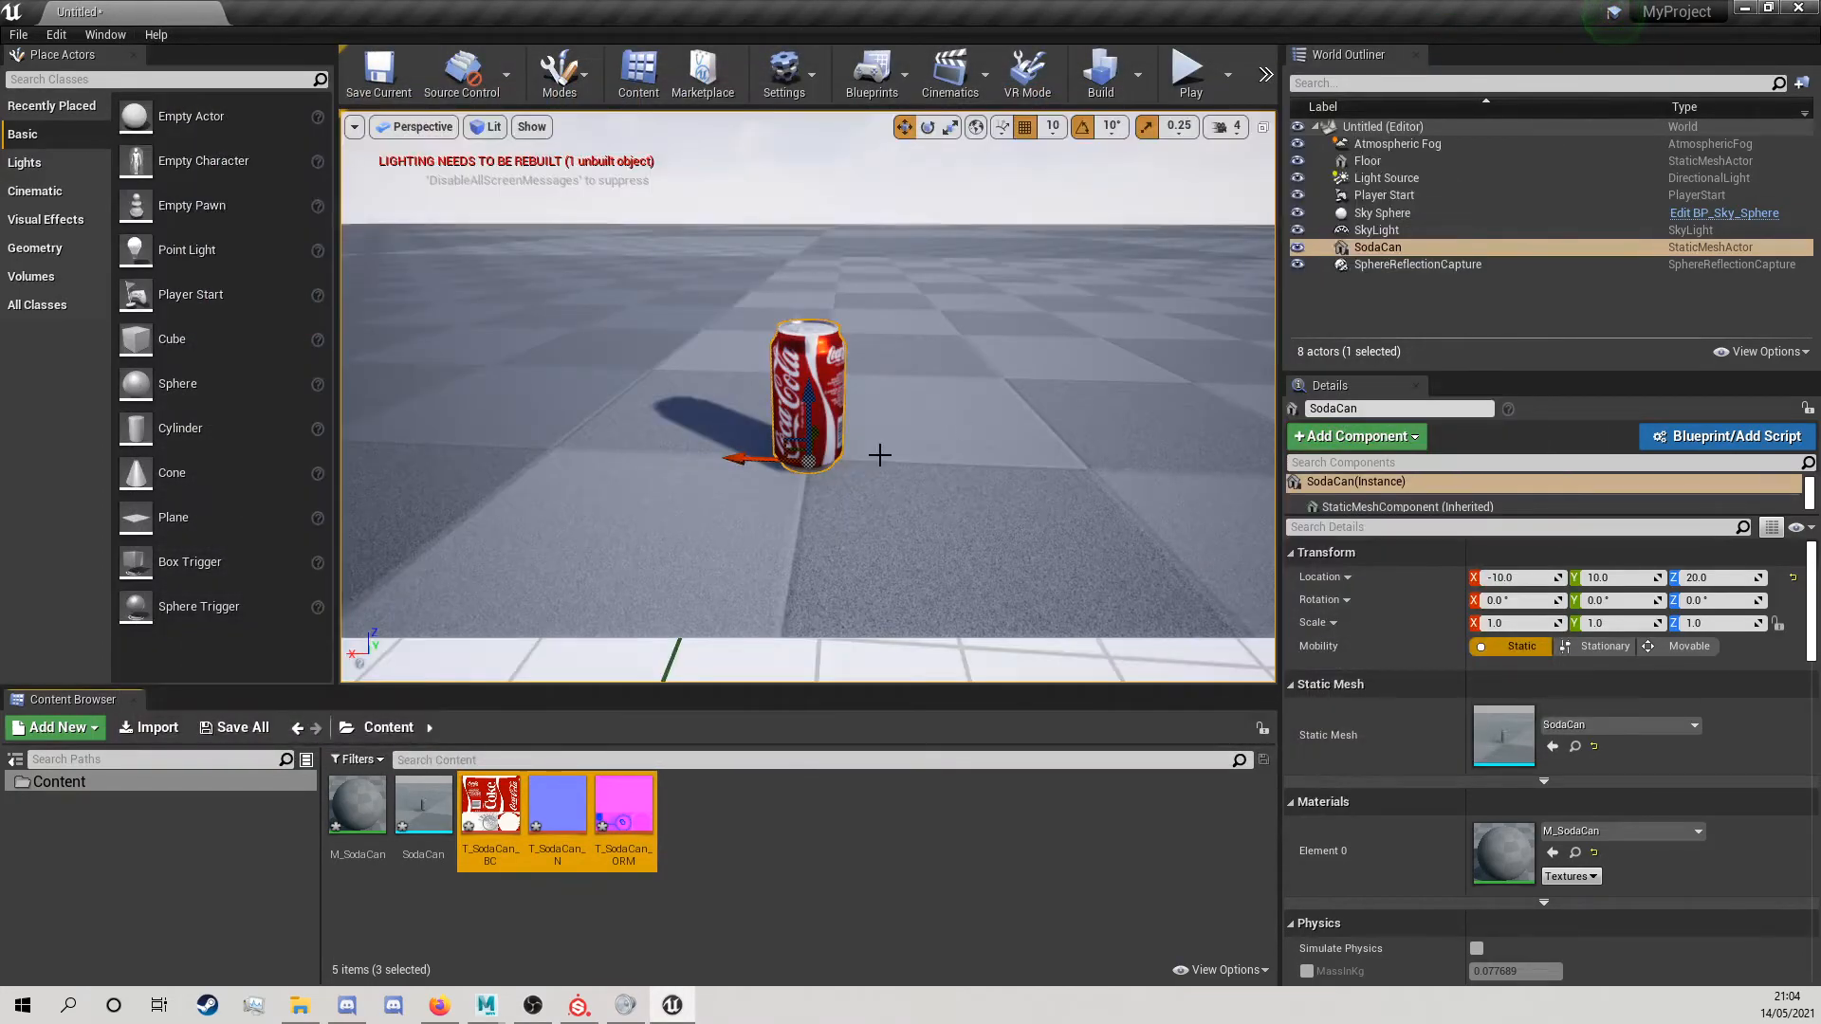
# Examine the textured soda can on the floor from several angles and distances in the viewport.
pyautogui.keyDown('alt'); pyautogui.moveTo(829, 439); pyautogui.dragTo(863, 393); pyautogui.keyUp('alt')
pyautogui.click(685, 427)
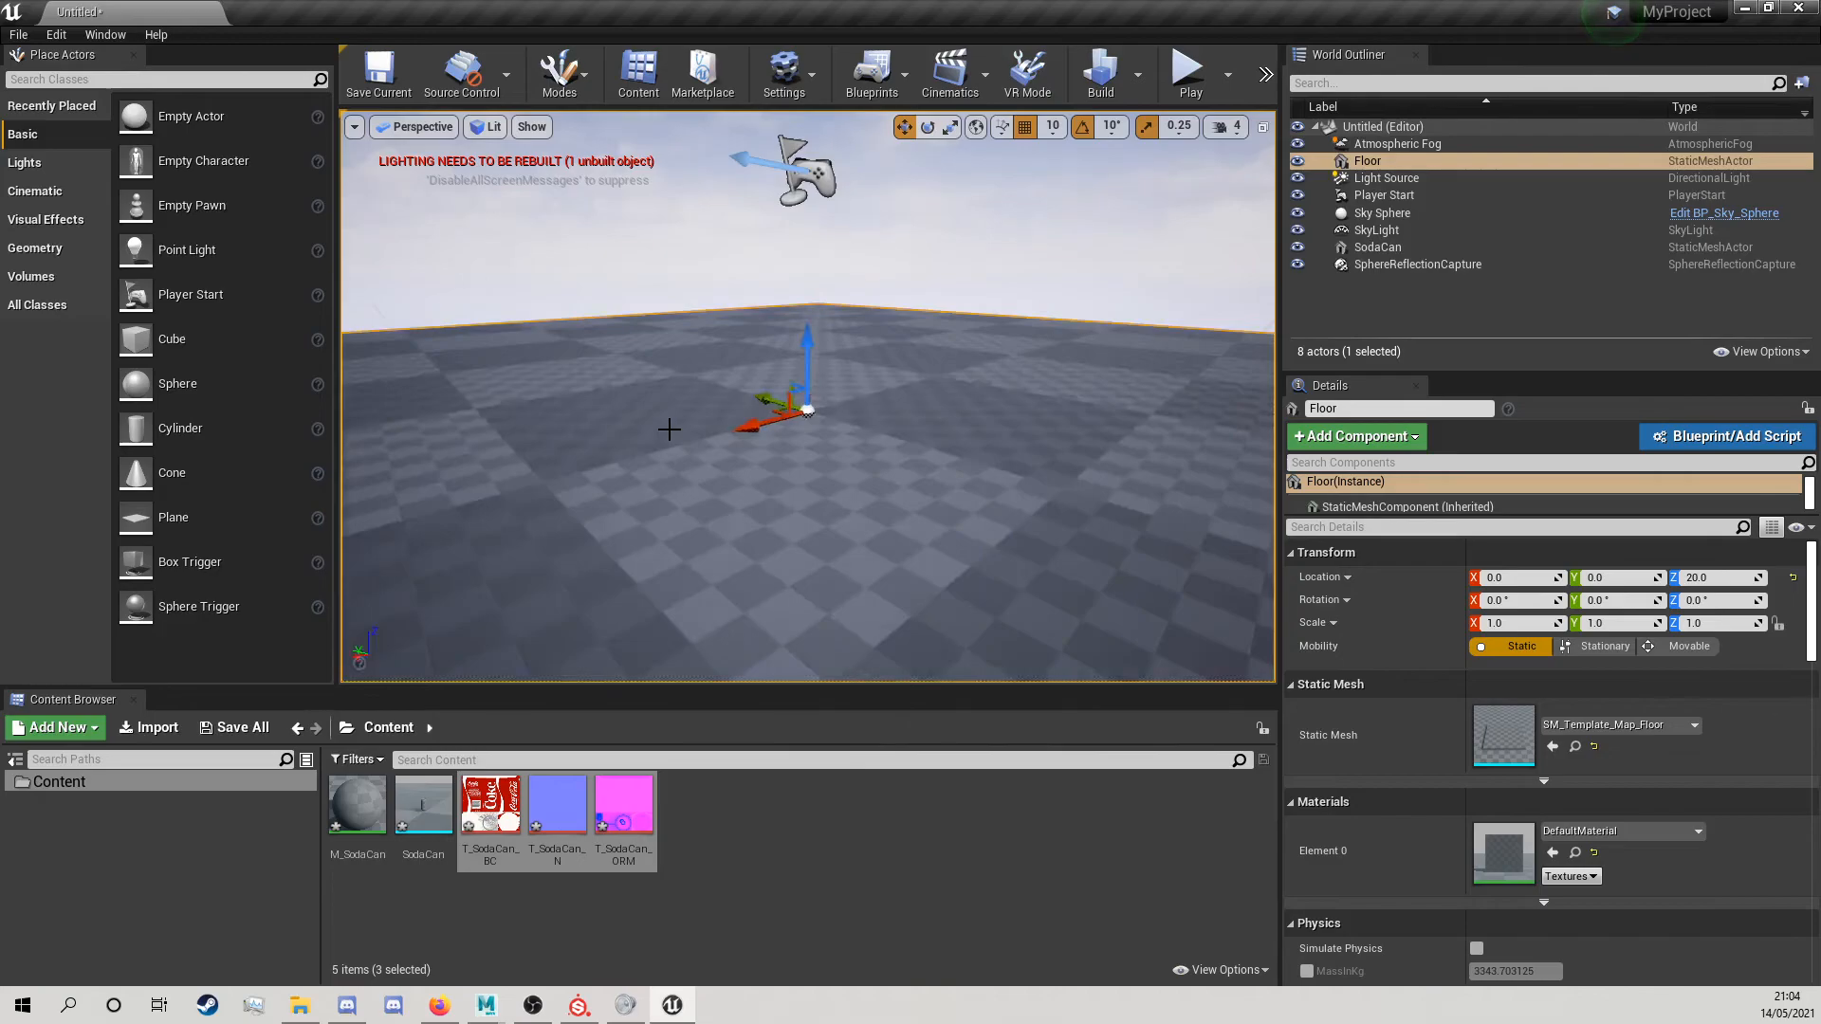
pyautogui.moveTo(746, 432)
pyautogui.keyDown('alt'); pyautogui.mouseDown()
pyautogui.moveTo(654, 498)
pyautogui.moveTo(664, 560)
pyautogui.moveTo(782, 445)
pyautogui.moveTo(760, 446)
pyautogui.mouseUp(); pyautogui.keyUp('alt')
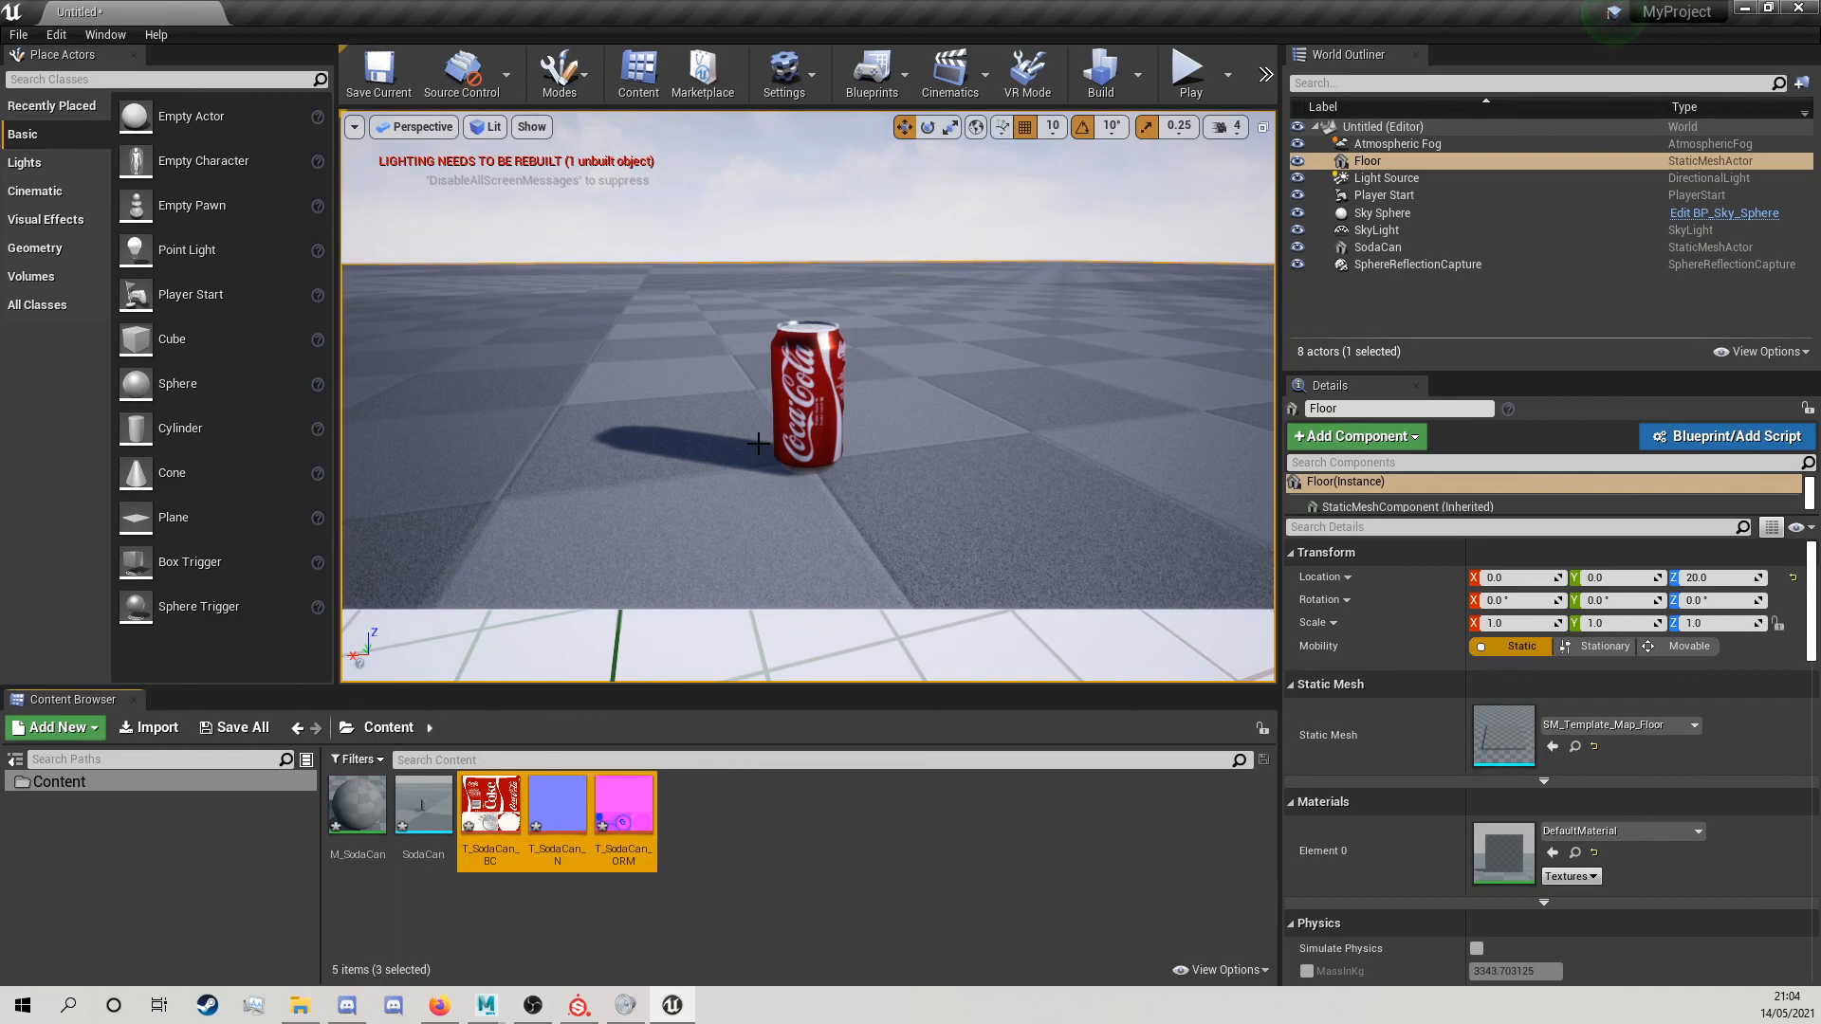
pyautogui.scroll(-5, 789, 408)
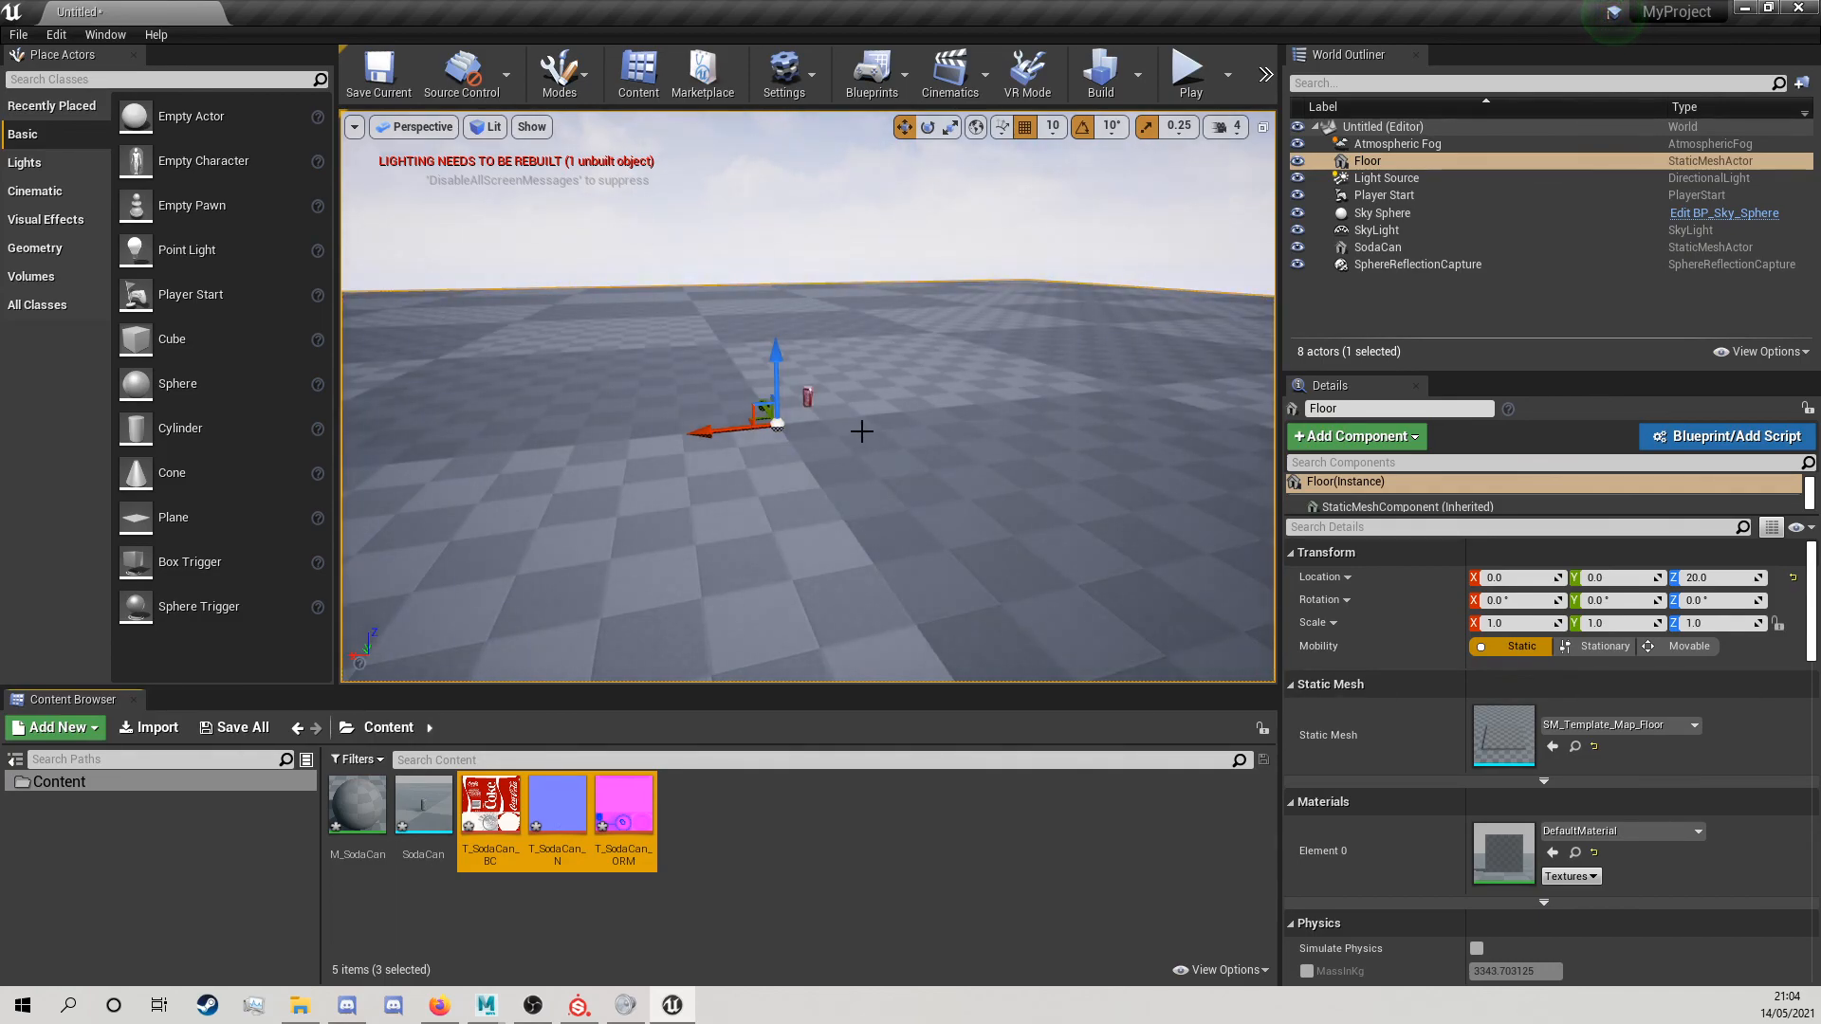